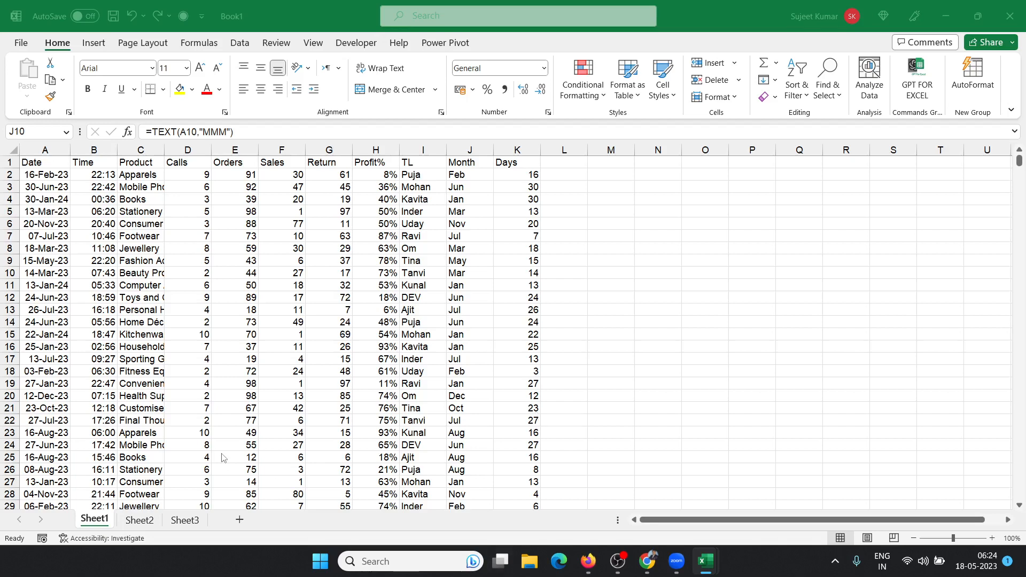
Step: Create a PivotTable from Sheet1!A1:K11062 on a new sheet, with Product as rows and Sum of Sales
click(151, 367)
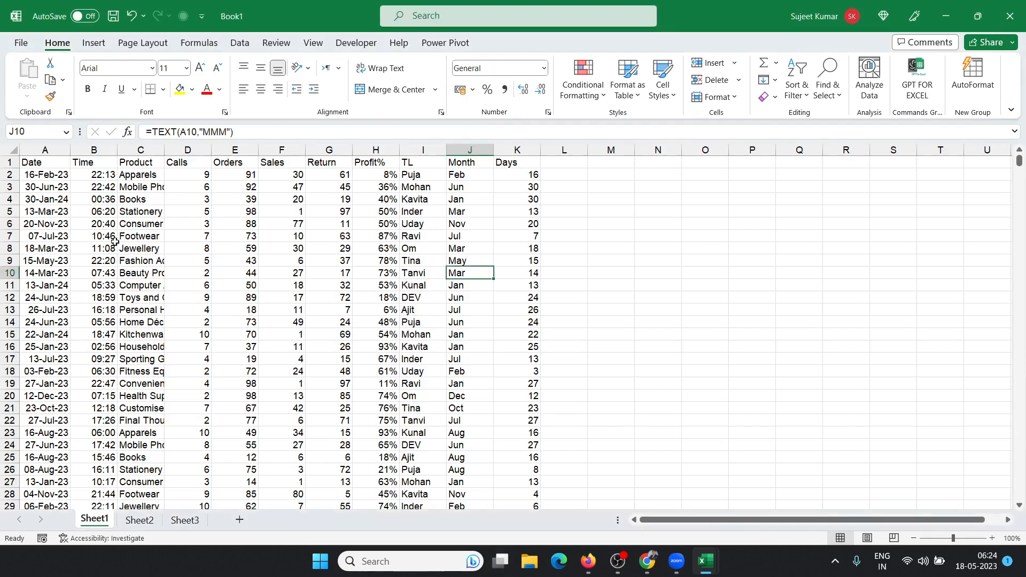
click(55, 160)
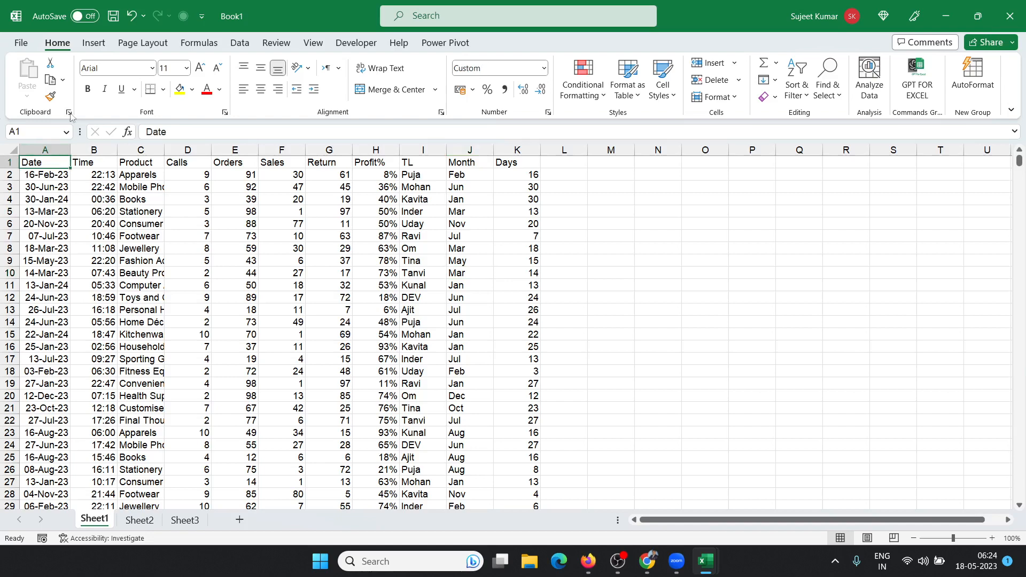
click(93, 43)
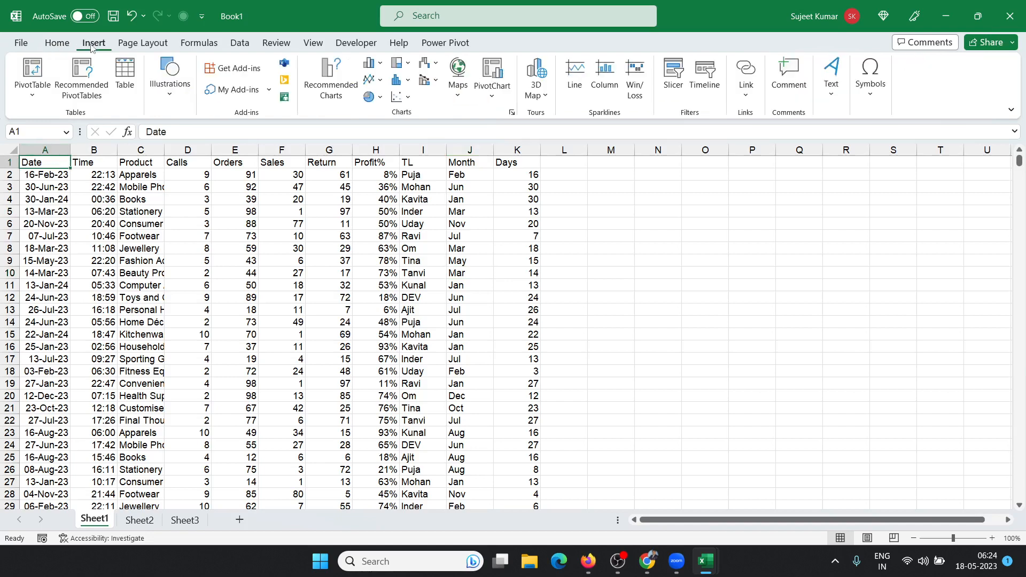
click(33, 69)
click(605, 343)
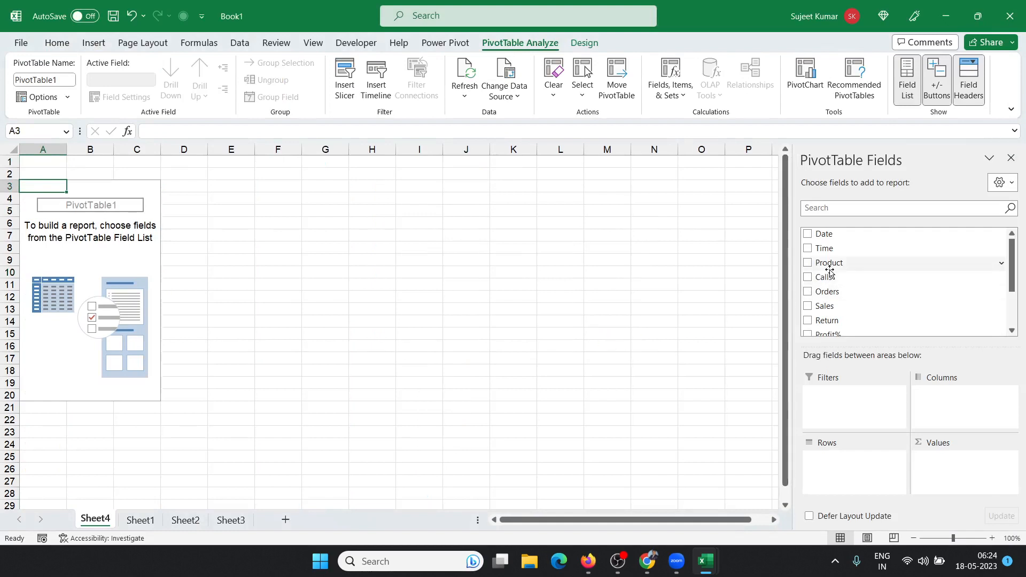
drag(830, 263, 861, 492)
drag(848, 305, 950, 467)
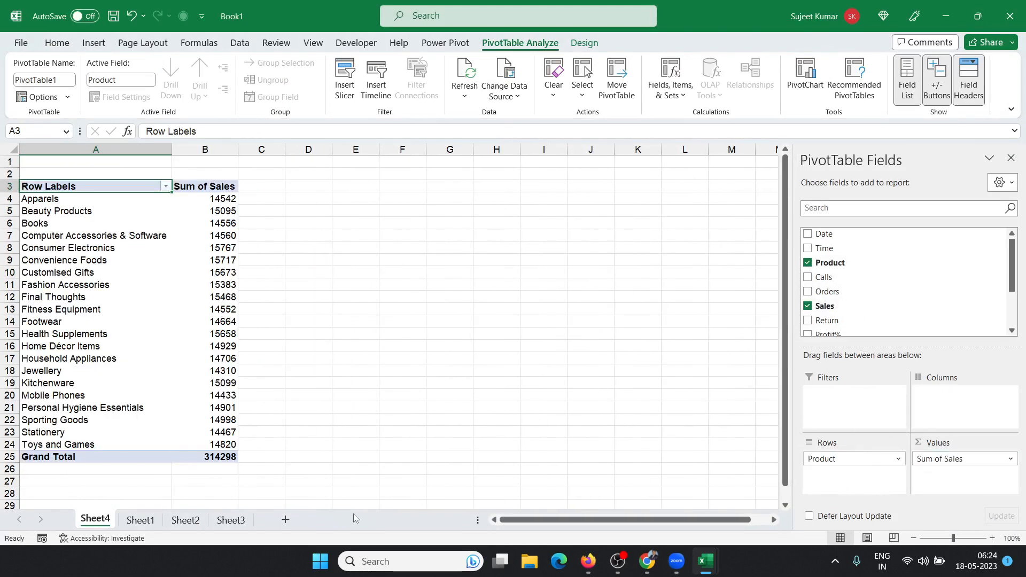
Step: Fill the last data row down into row 11063 and enter Excel as its product
click(140, 520)
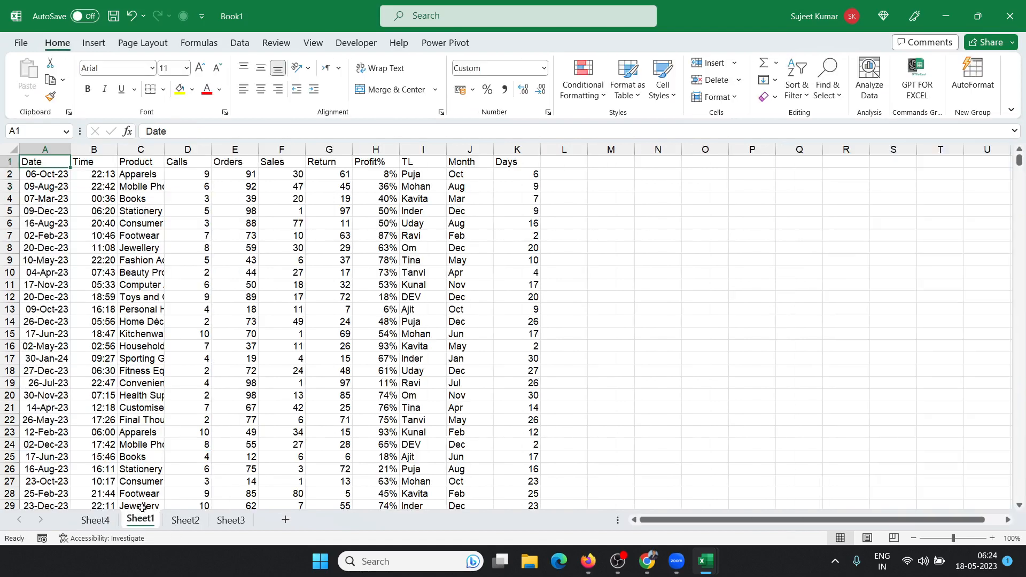
click(60, 311)
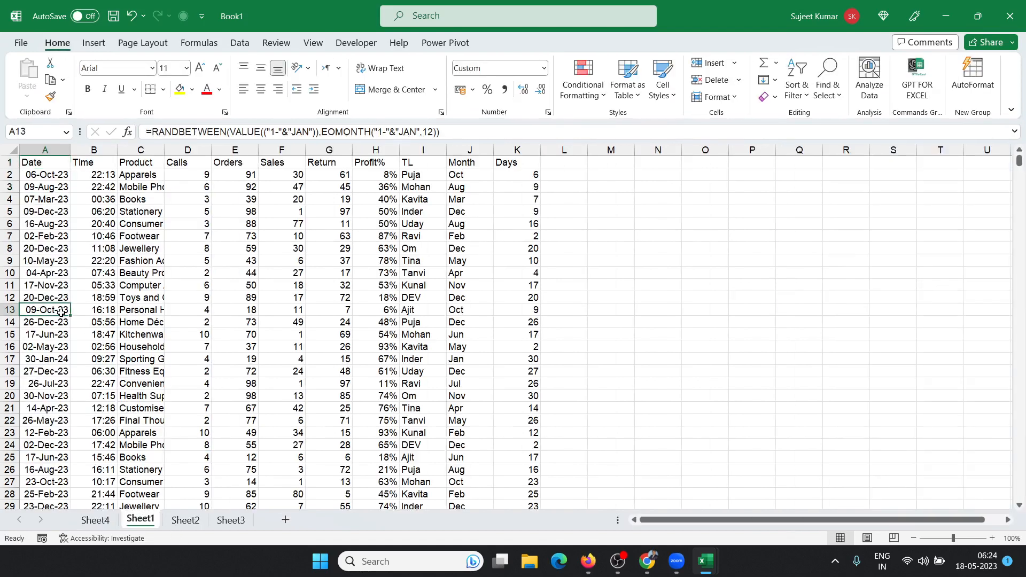
key(ctrl+Down)
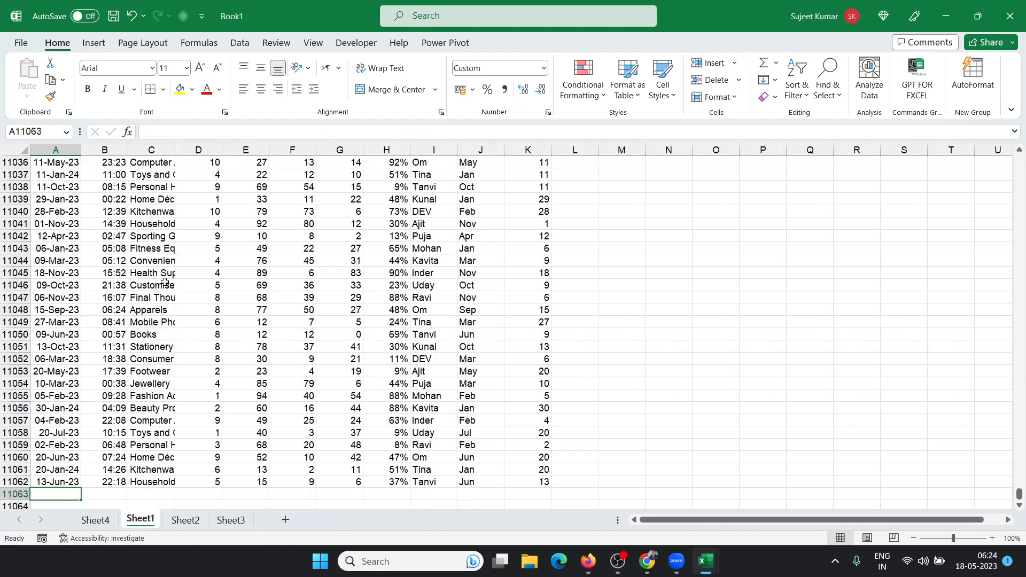
key(shift+Right)
key(shift+Right)
key(shift+Right)
key(shift+Right)
key(shift+Right)
key(shift+Right)
key(shift+Right)
key(shift+Right)
key(shift+Right)
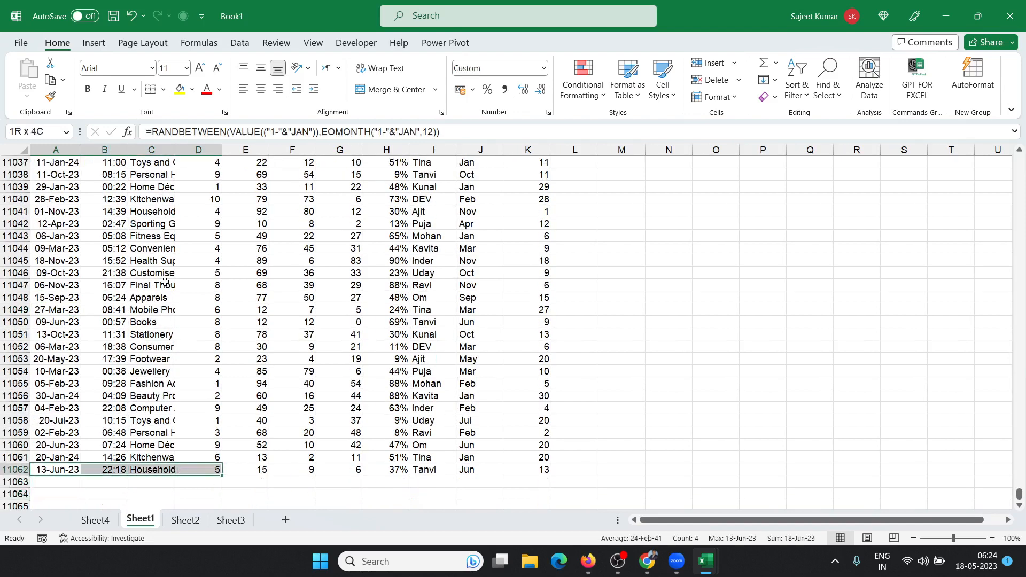
key(shift+Right)
key(shift+Down)
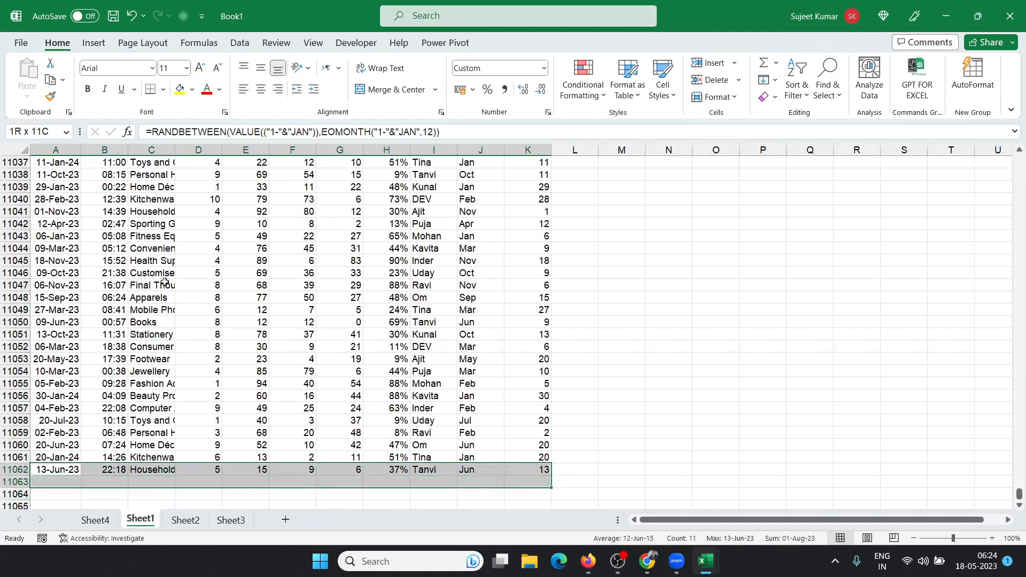
key(ctrl+d)
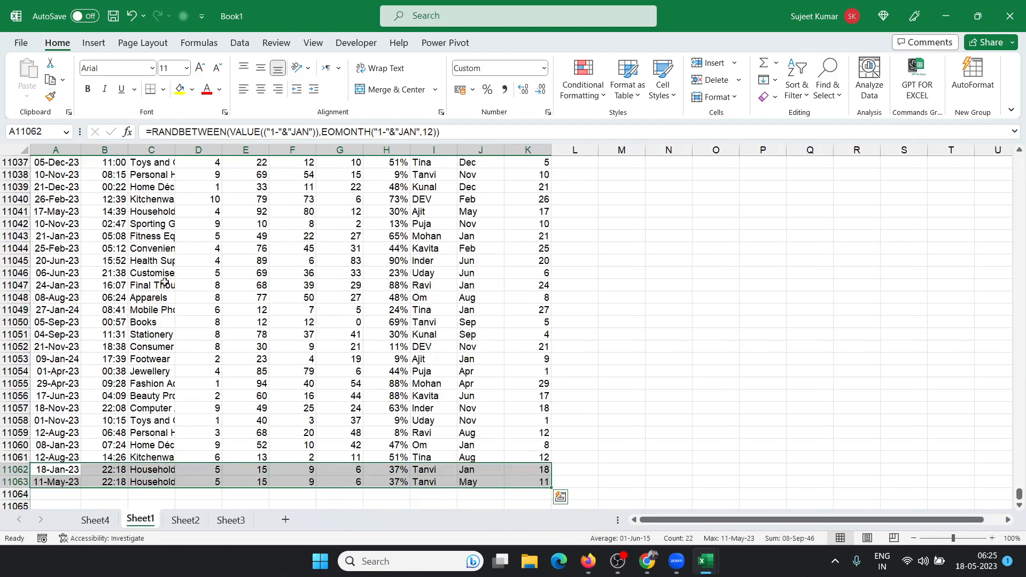
key(Down)
key(Right)
key(Right)
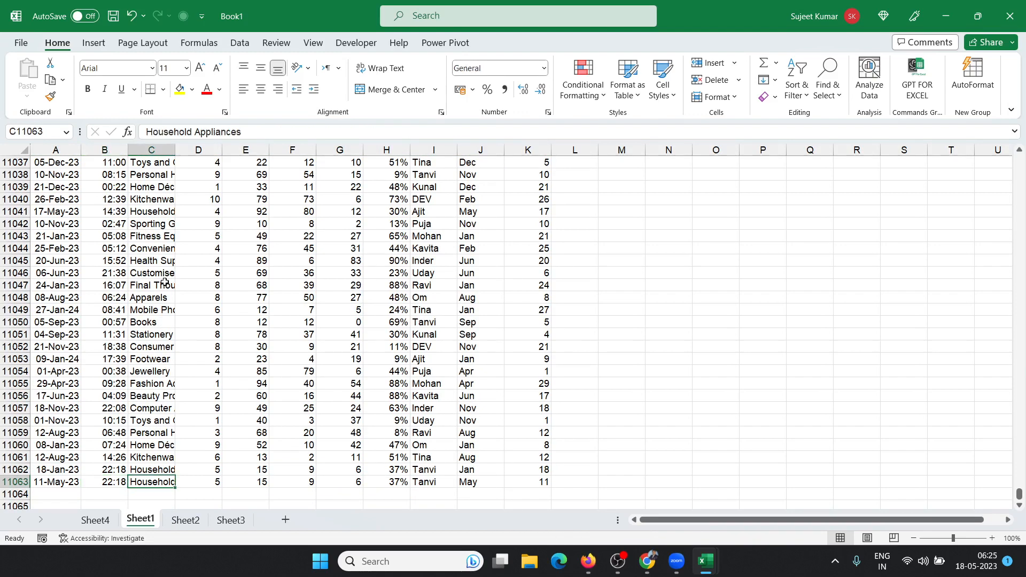
text(Excel)
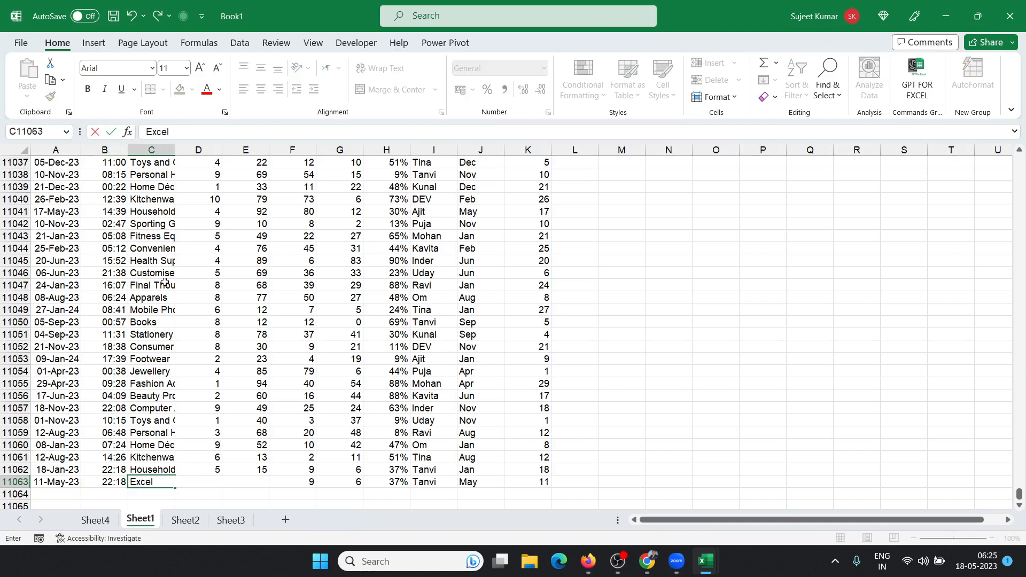
key(Tab)
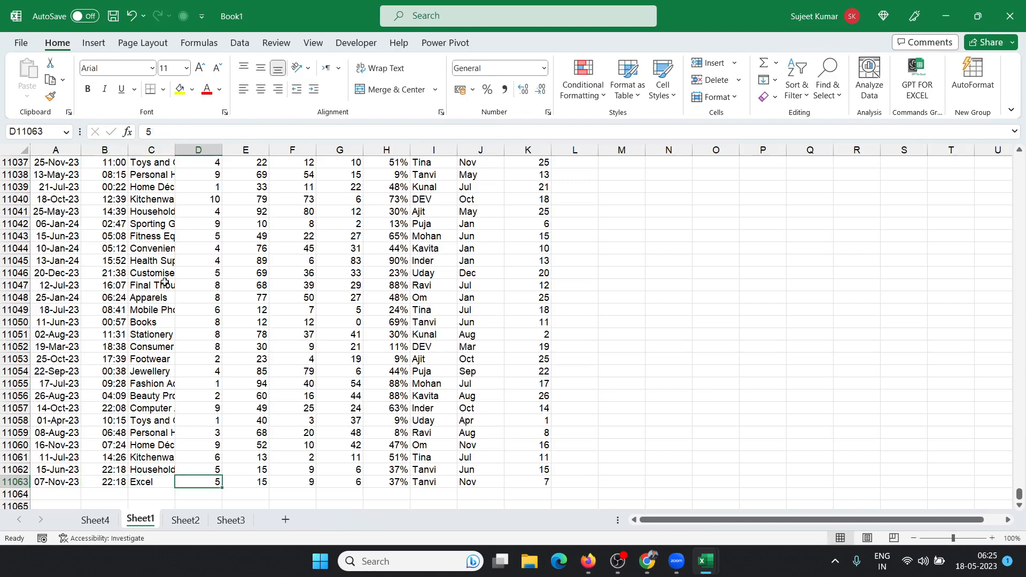
key(Right)
key(Right)
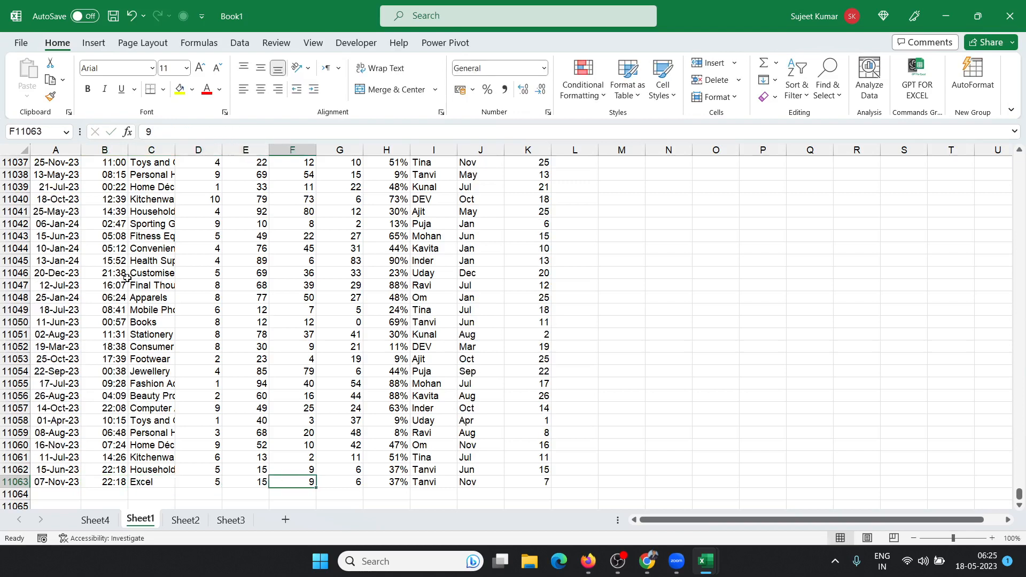
Step: Refresh the Sheet4 PivotTable and review its product labels
click(95, 520)
click(143, 287)
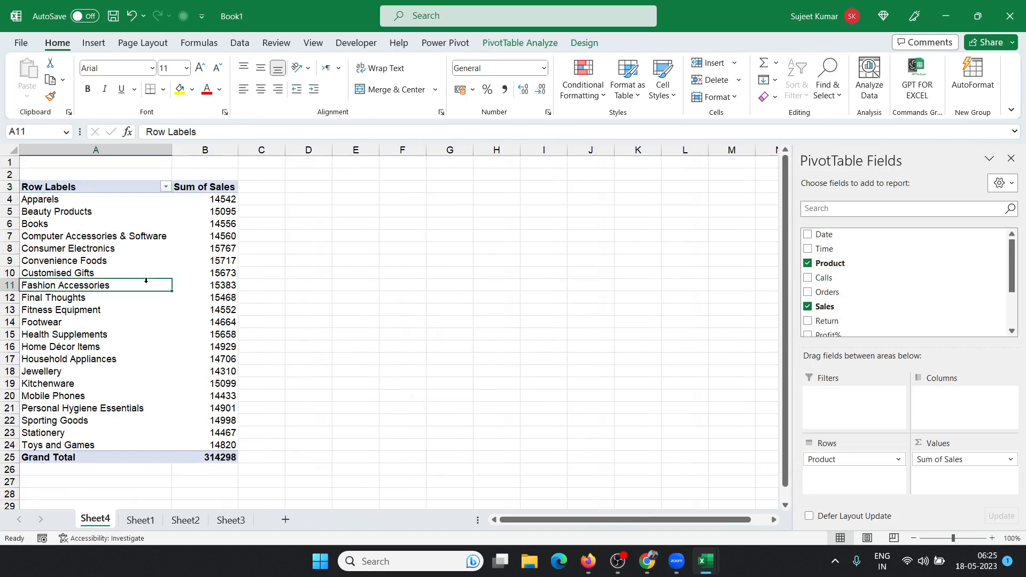
right_click(143, 287)
mouse_move(202, 338)
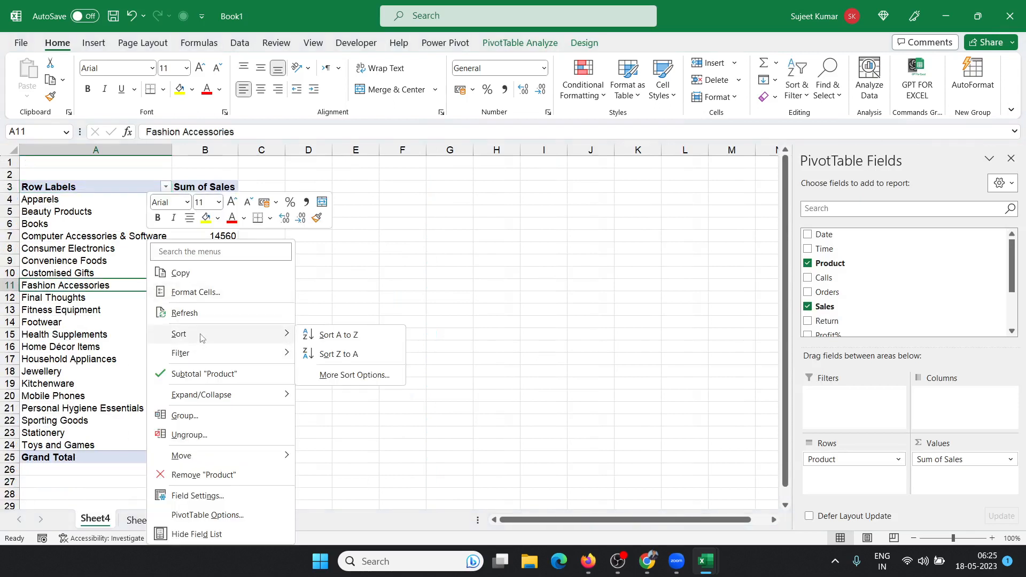
click(206, 315)
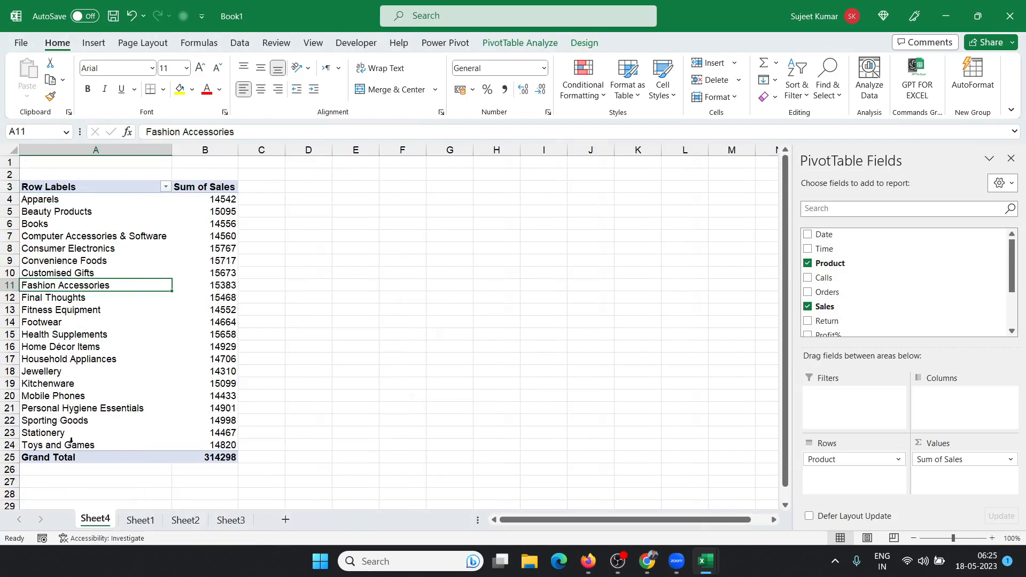
drag(71, 442, 88, 204)
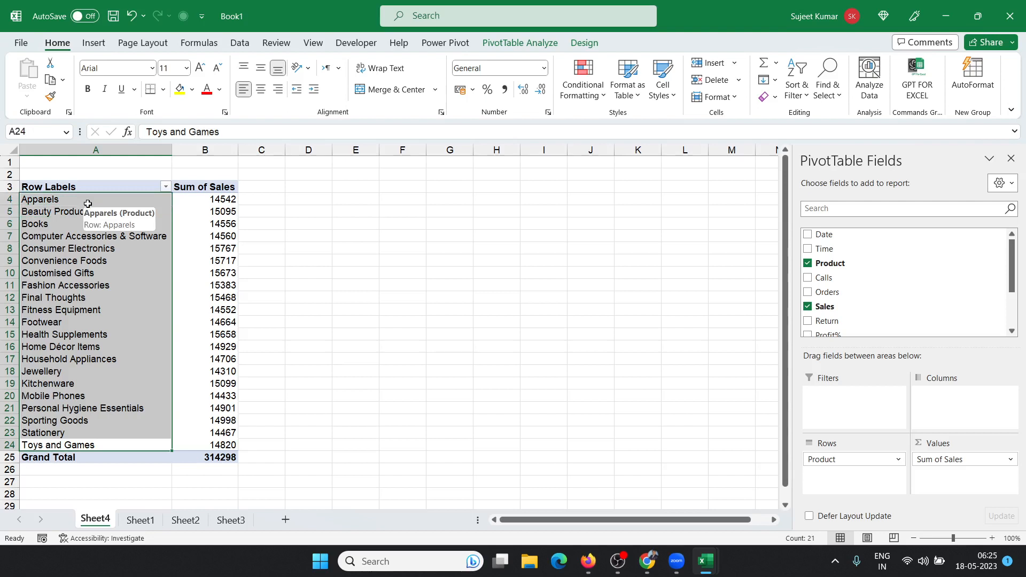
Step: Change the pivot's data source to Sheet1!$A$1:$K$11063 so Excel shows Sales of 9
click(87, 203)
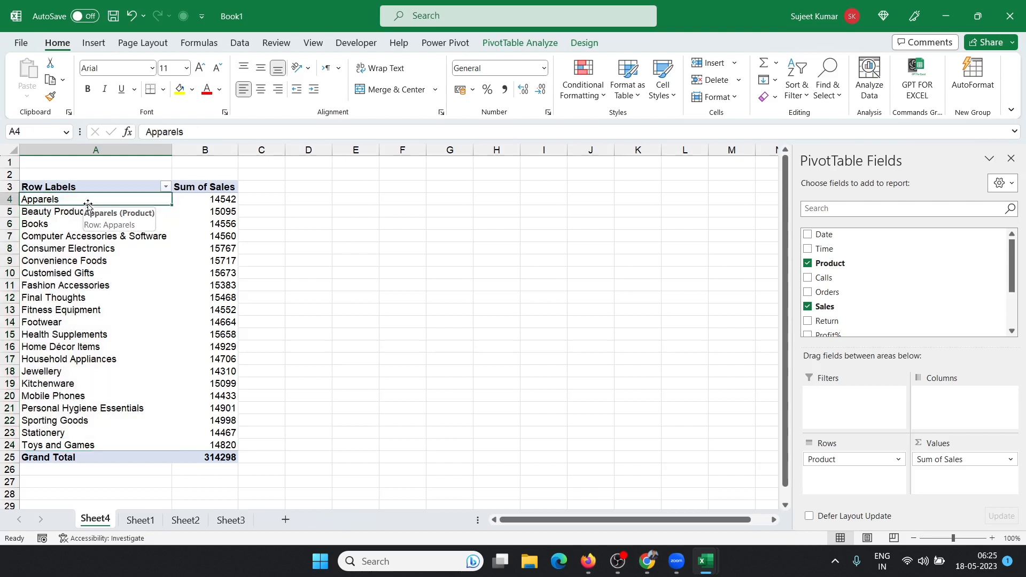
click(526, 43)
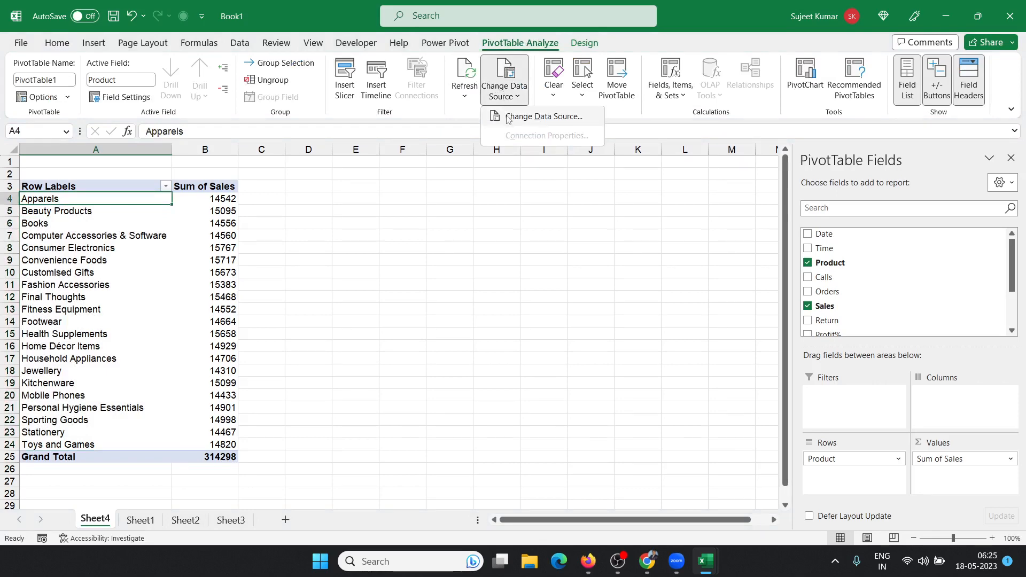
click(505, 98)
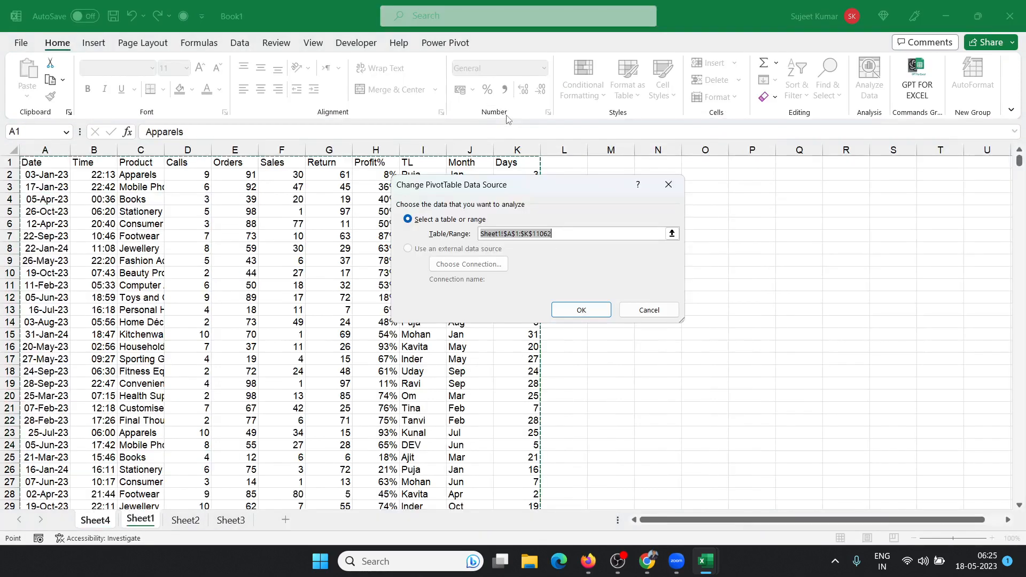
click(57, 161)
key(ctrl+shift+Right)
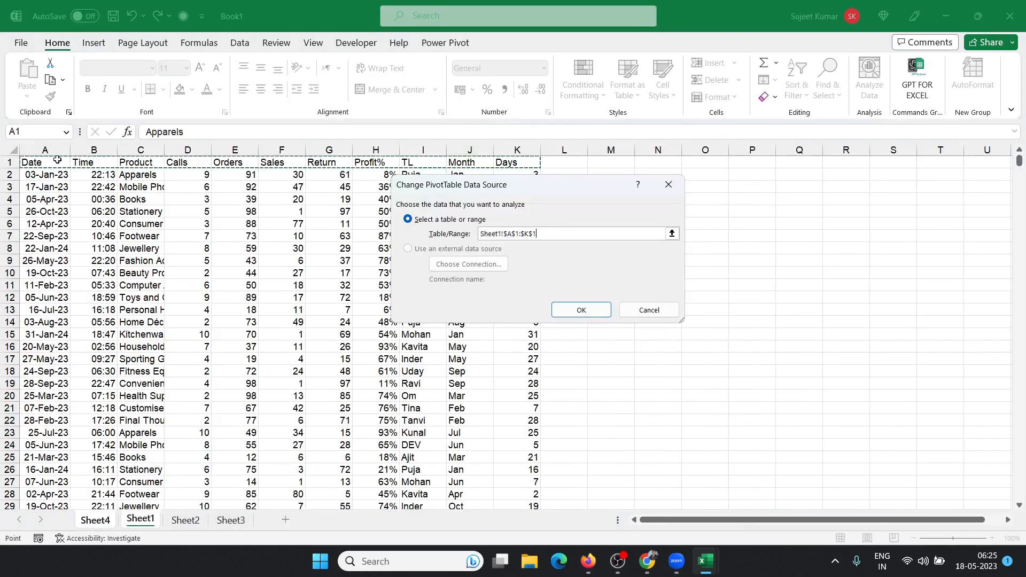
key(ctrl+shift+Down)
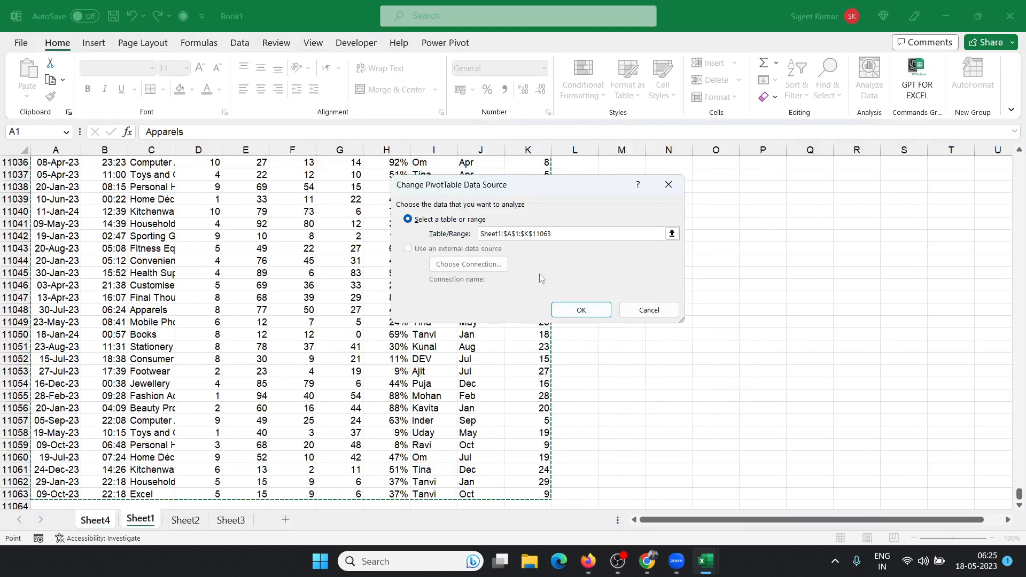
click(564, 307)
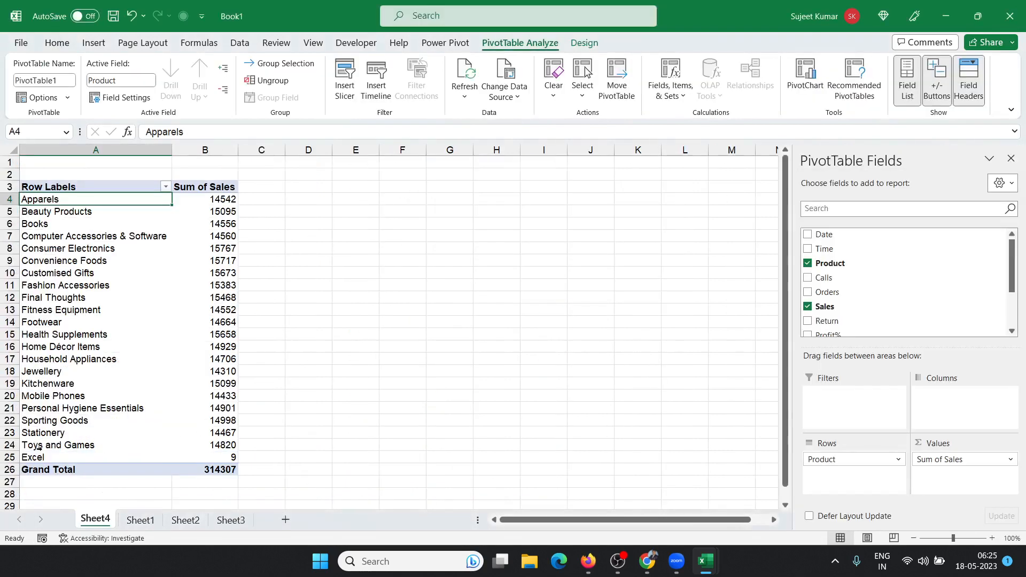
click(35, 456)
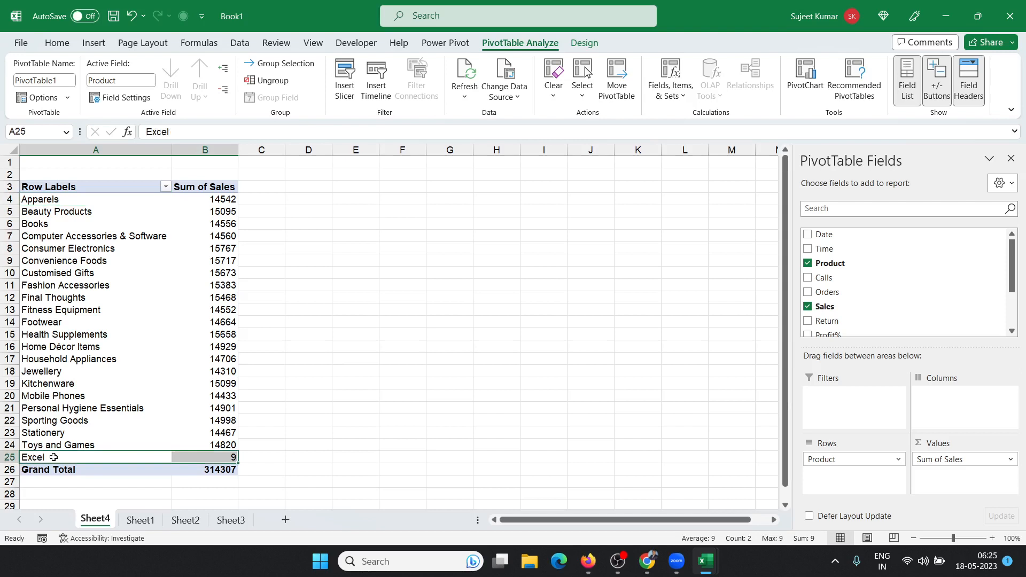
drag(54, 457, 224, 462)
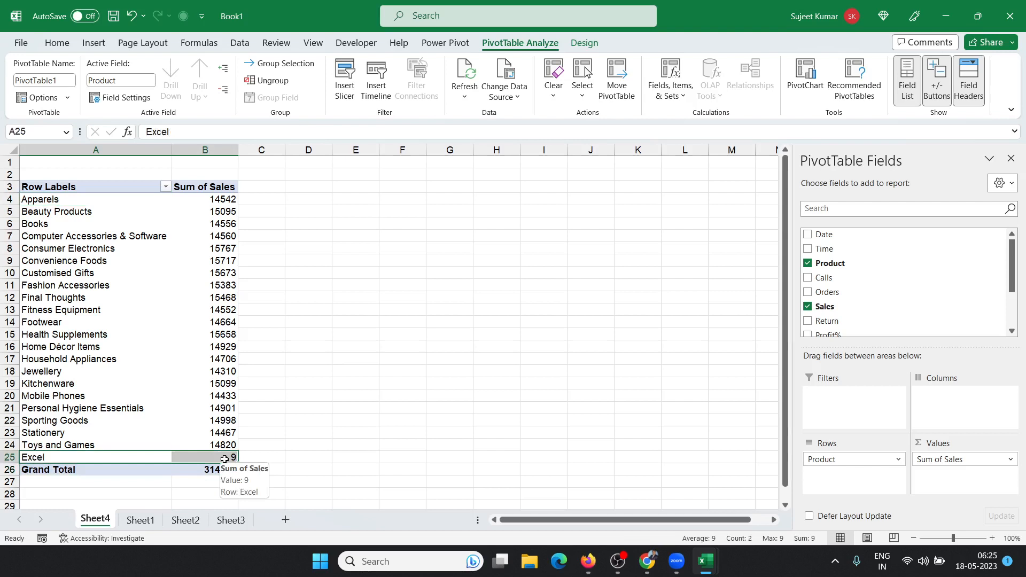
click(142, 519)
Step: Select the full data range A1:K11063 on Sheet1
click(195, 466)
key(Down)
key(Down)
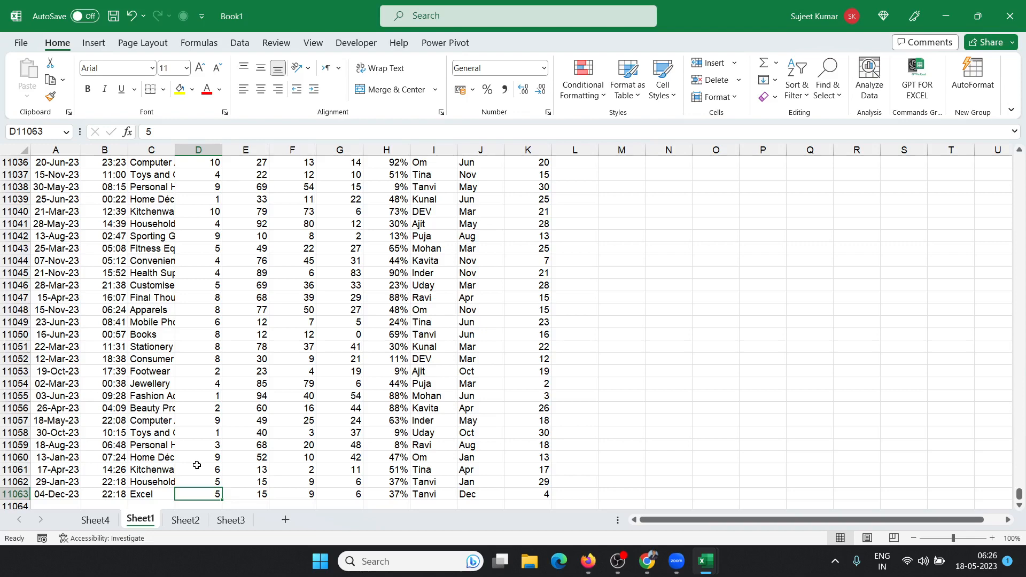
key(ctrl+Left)
key(ctrl+Up)
key(ctrl+shift+Right)
key(ctrl+shift+Down)
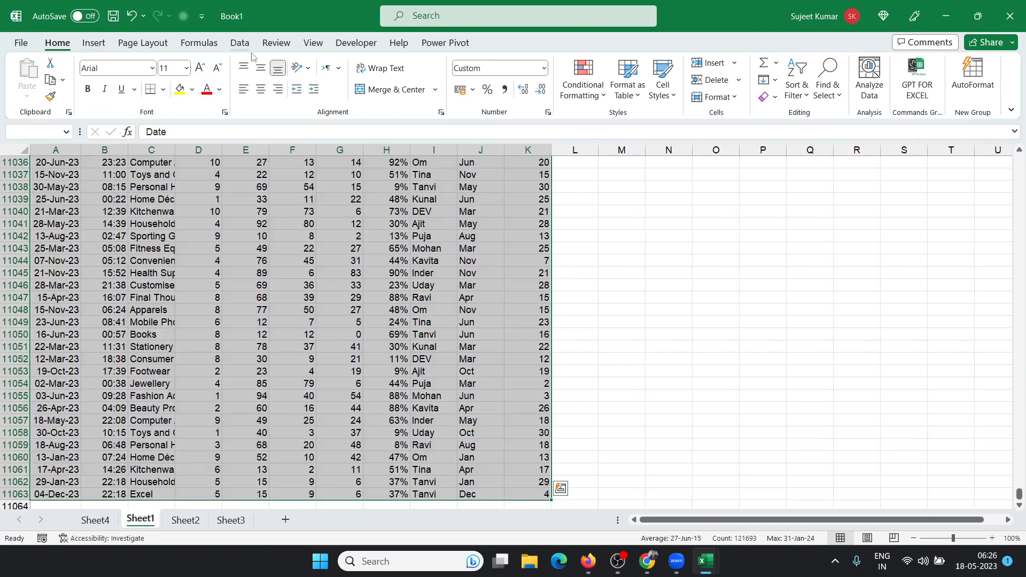
Step: Turn the selected range into a table with headers, named Table1
click(635, 95)
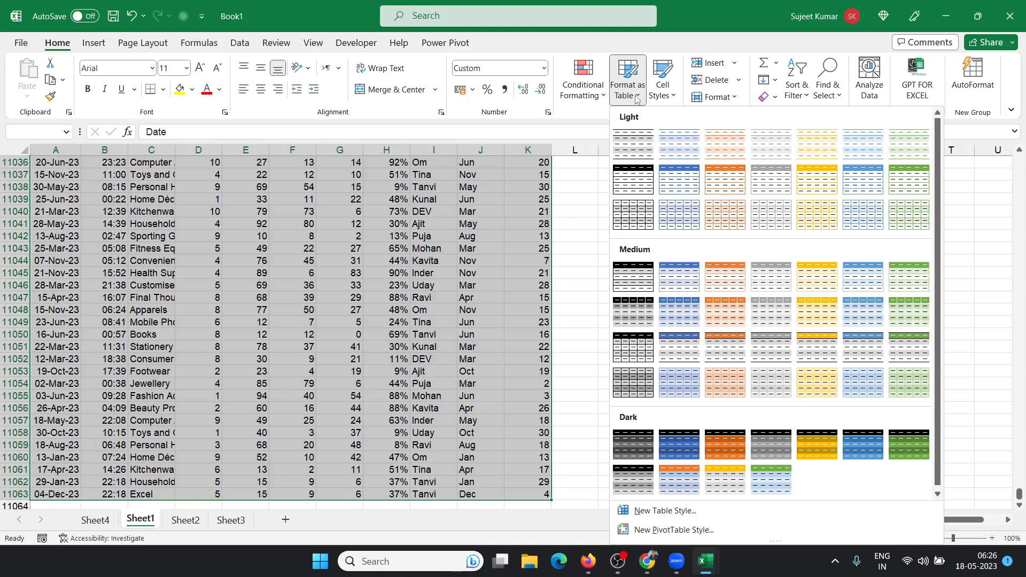
click(87, 45)
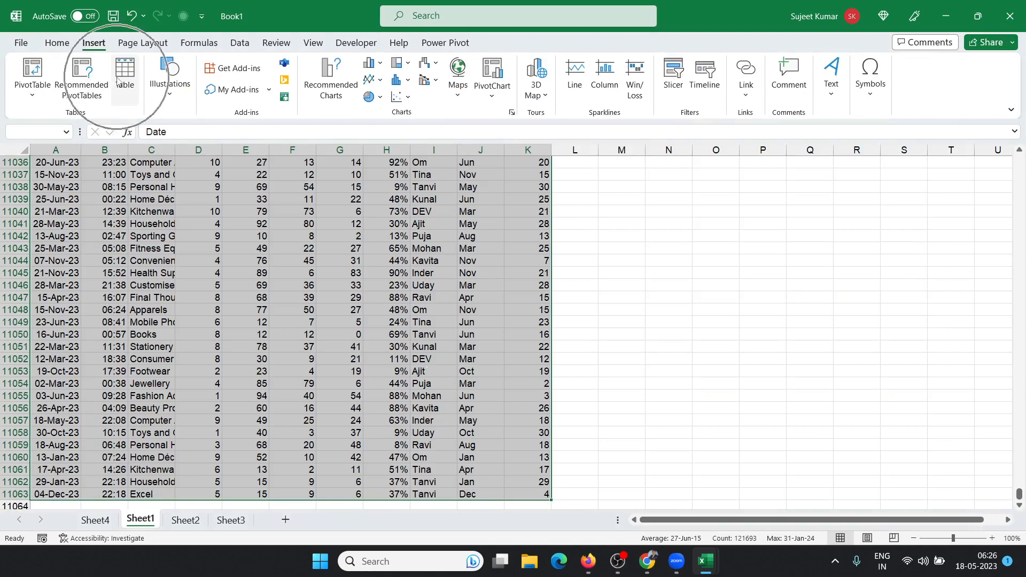
key(ctrl+q)
click(57, 43)
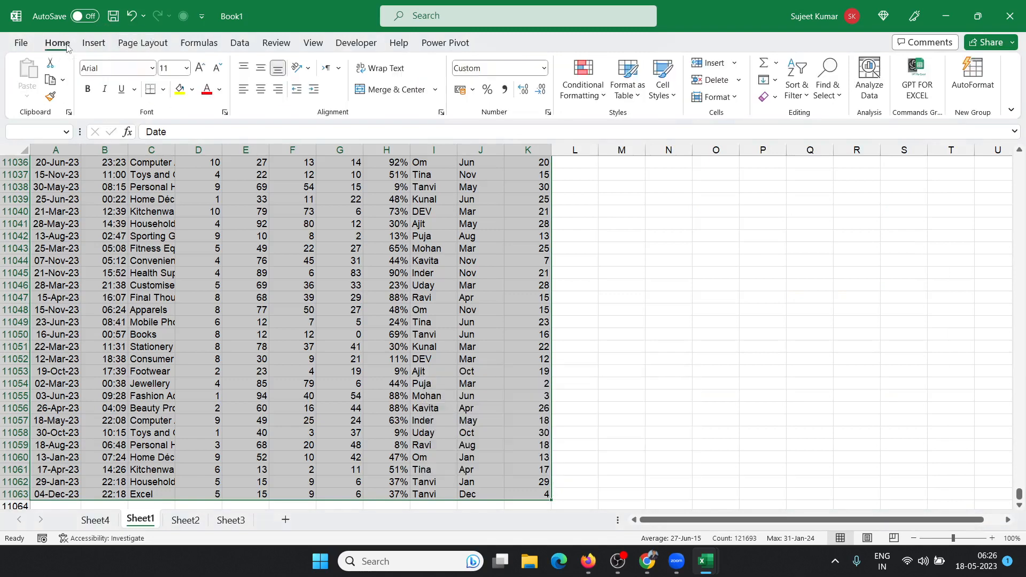
click(105, 45)
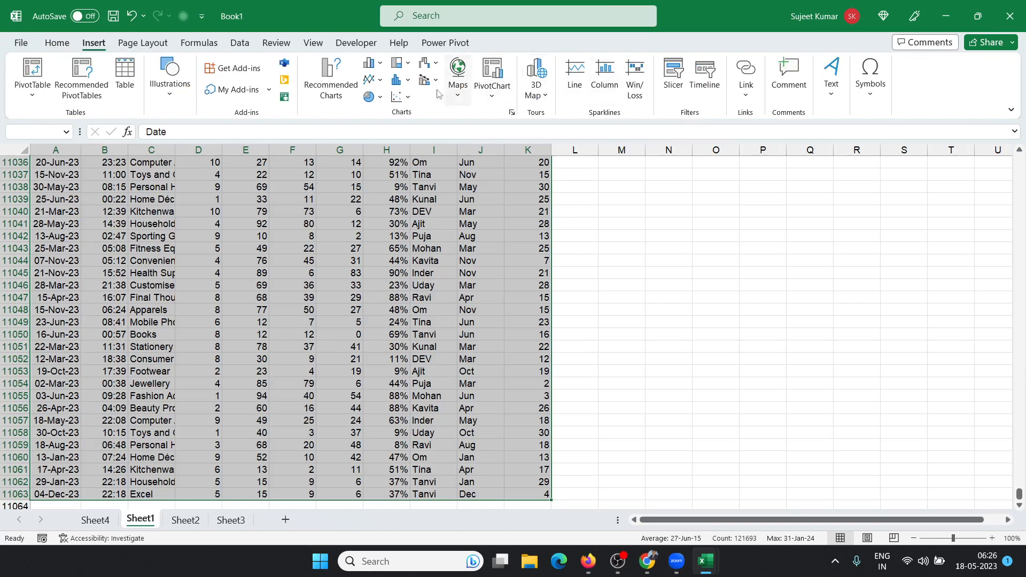
click(124, 79)
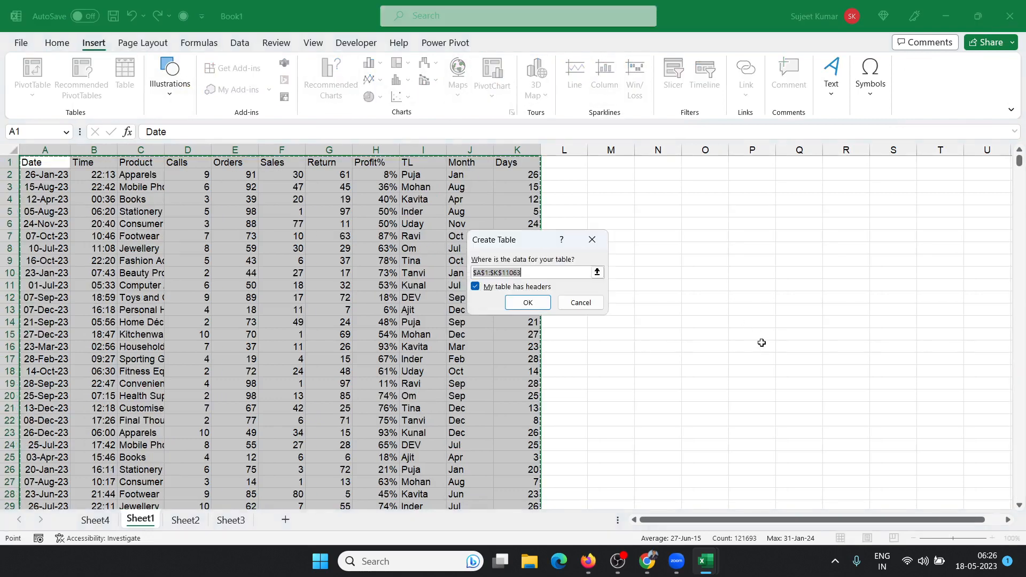
click(528, 302)
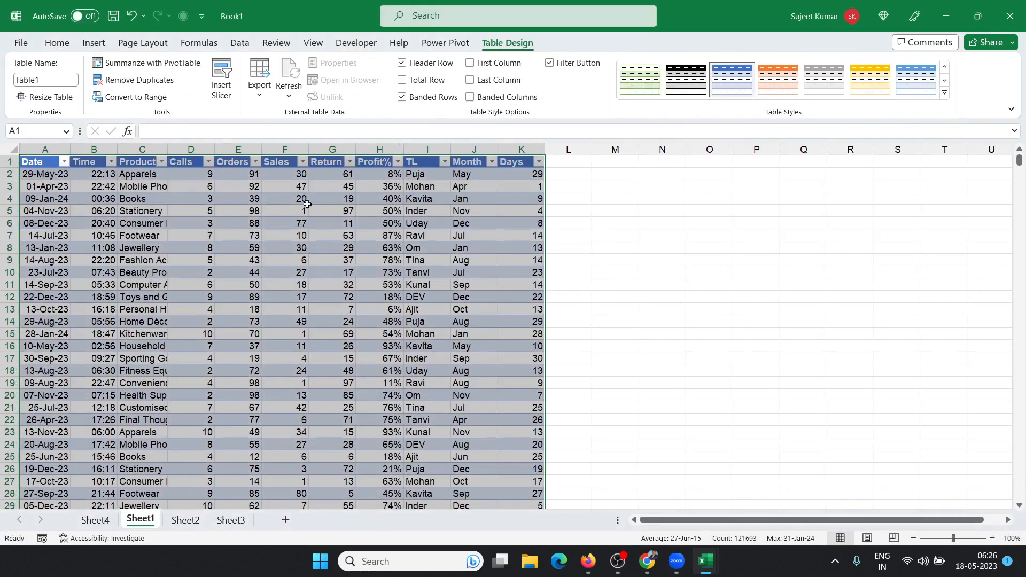
click(53, 82)
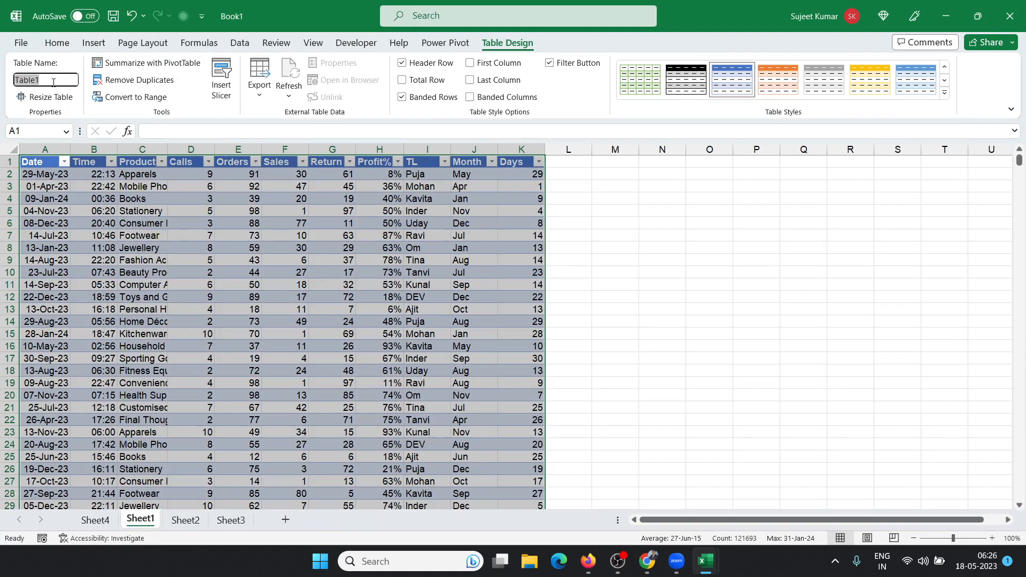
Step: Insert a PivotTable from Table1 on a new worksheet, with Product rows and Sum of Sales
click(93, 43)
click(33, 69)
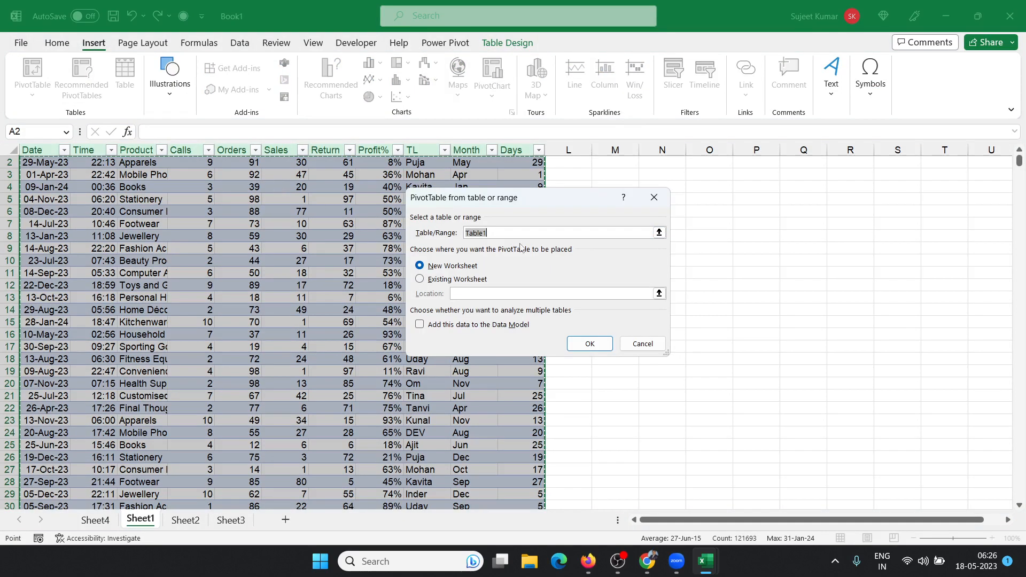
click(589, 344)
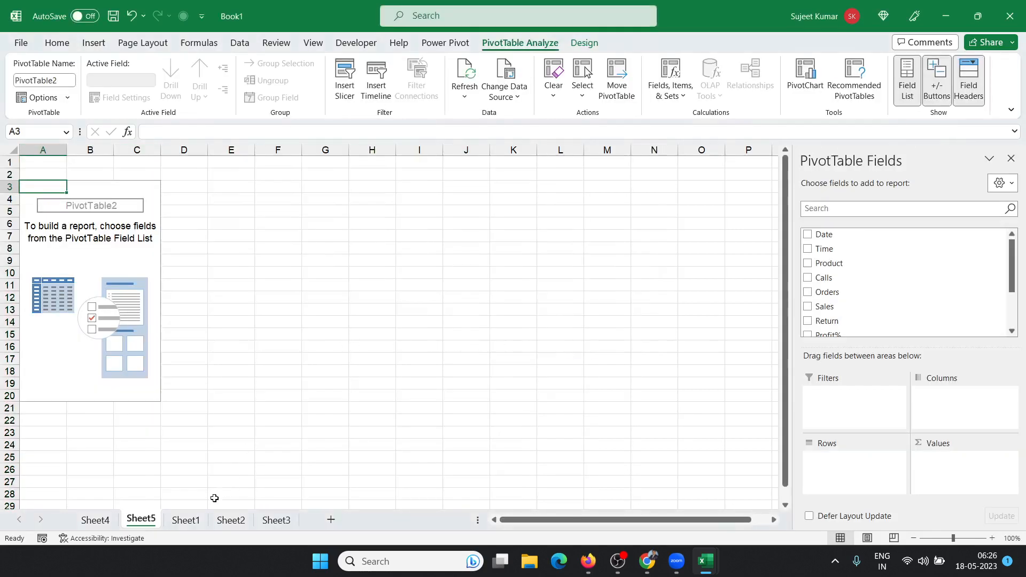
drag(829, 263, 840, 489)
drag(833, 307, 950, 476)
Step: Fill the date and time down into the first empty row below the data
click(185, 520)
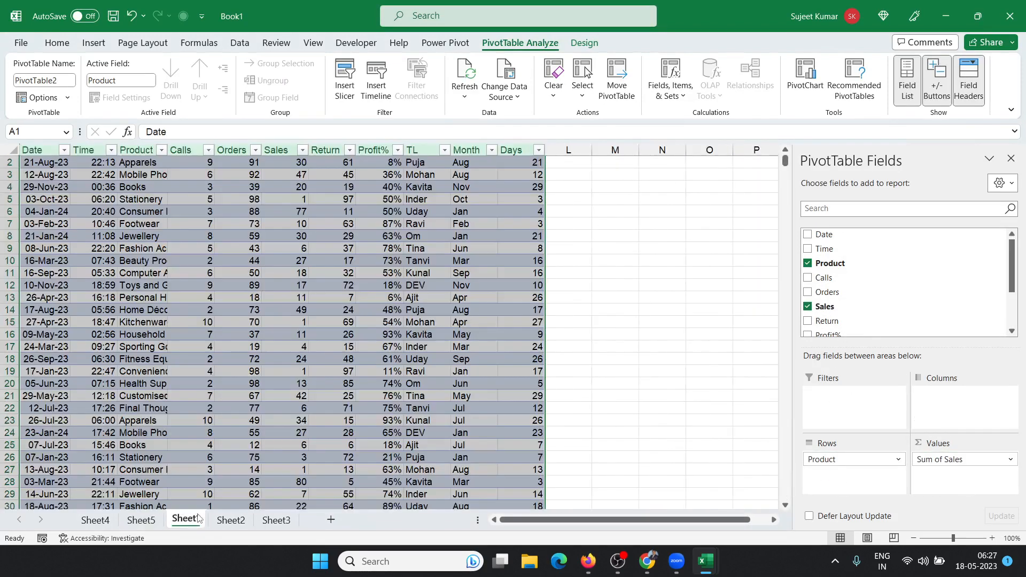
click(132, 413)
key(ctrl+Left)
key(ctrl+Down)
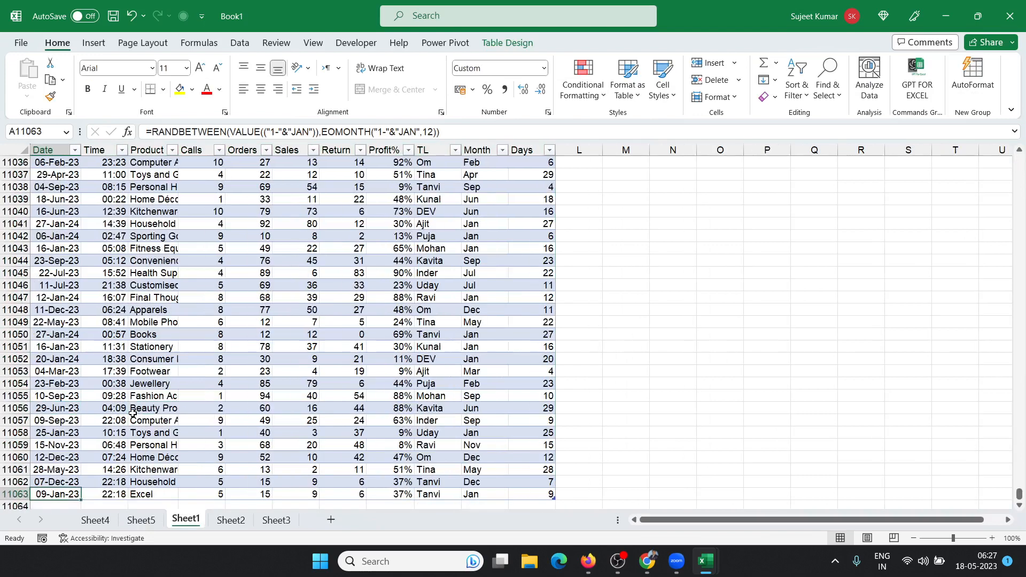
key(Down)
key(Up)
key(Down)
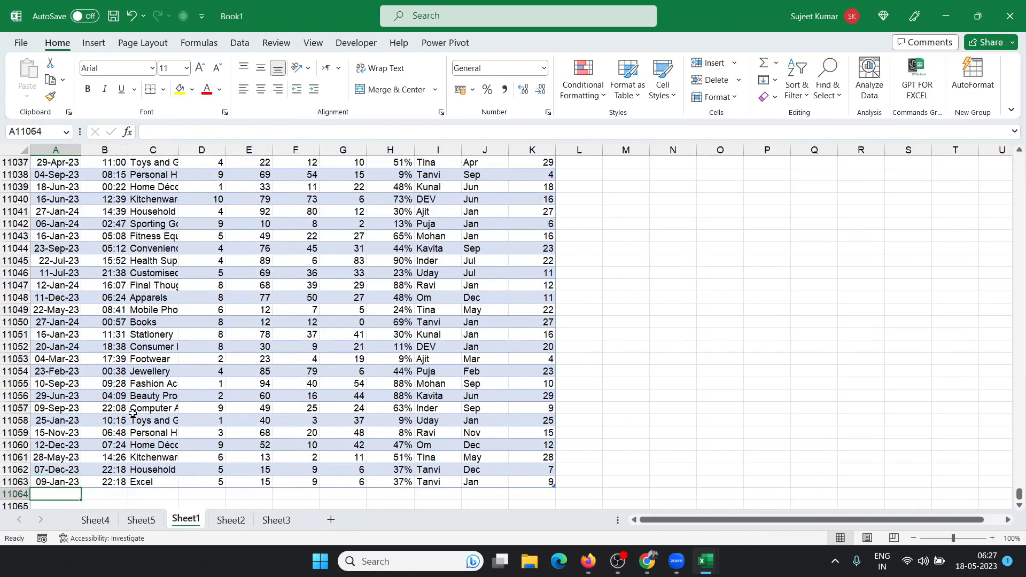
key(ctrl+d)
key(Right)
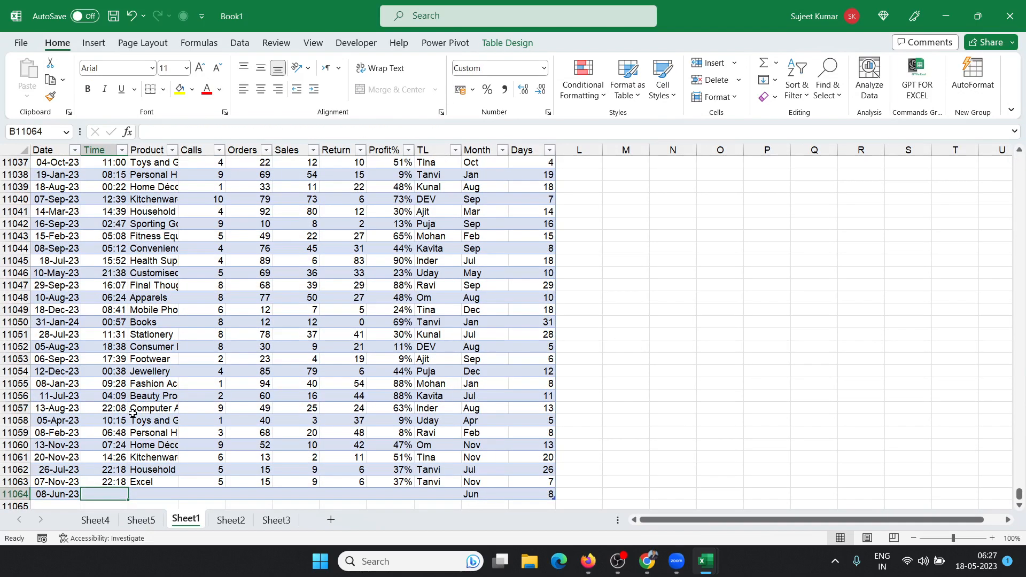
key(ctrl+d)
Step: Enter product VBA with Calls 65, Orders 52, Sales 25, Return 65 and 25% profit
key(Right)
text(VB)
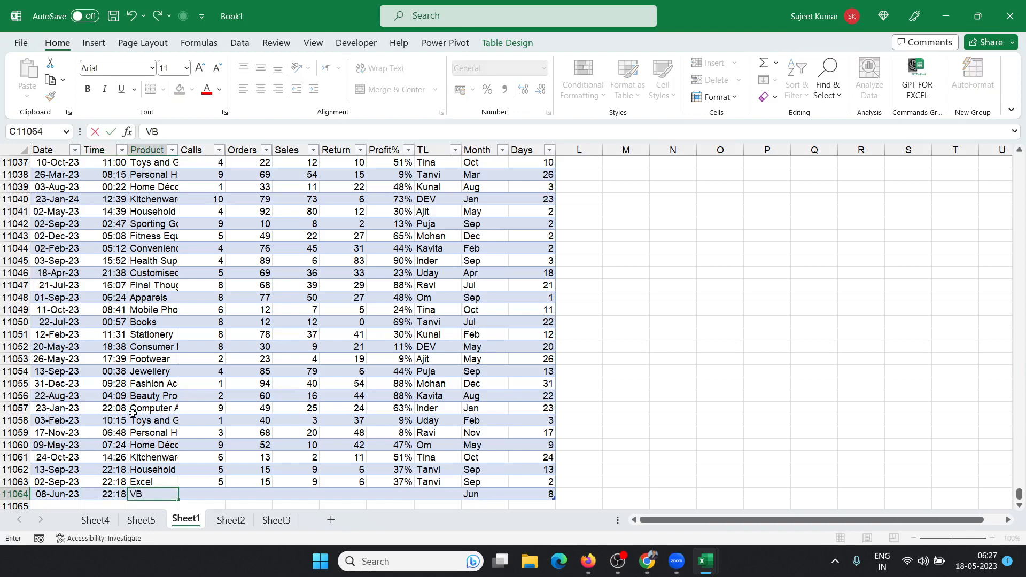
text(A)
key(Tab)
text(65)
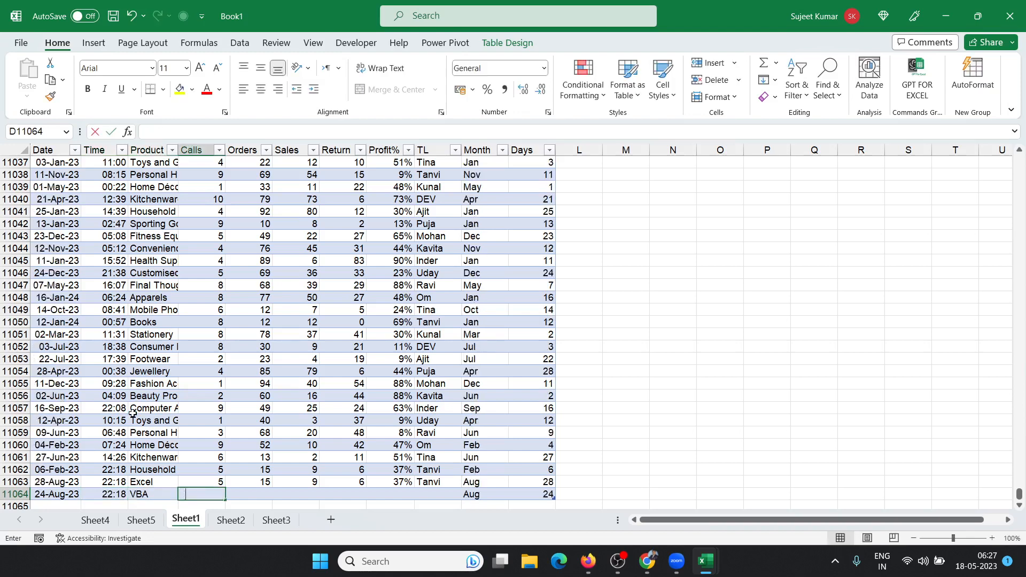
key(Tab)
text(52)
key(Tab)
text(25)
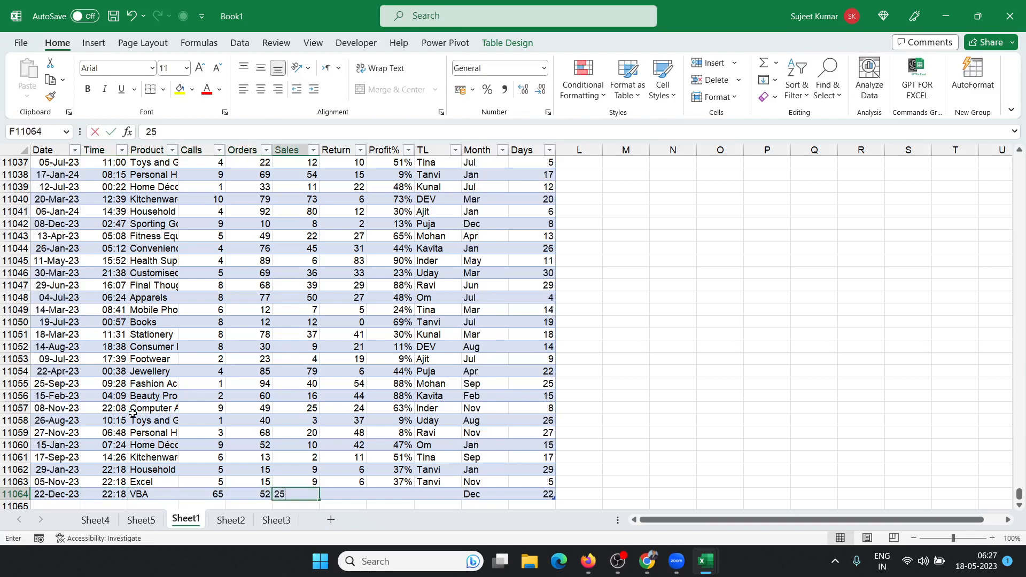
key(Tab)
text(65)
key(Tab)
text(25%)
key(Tab)
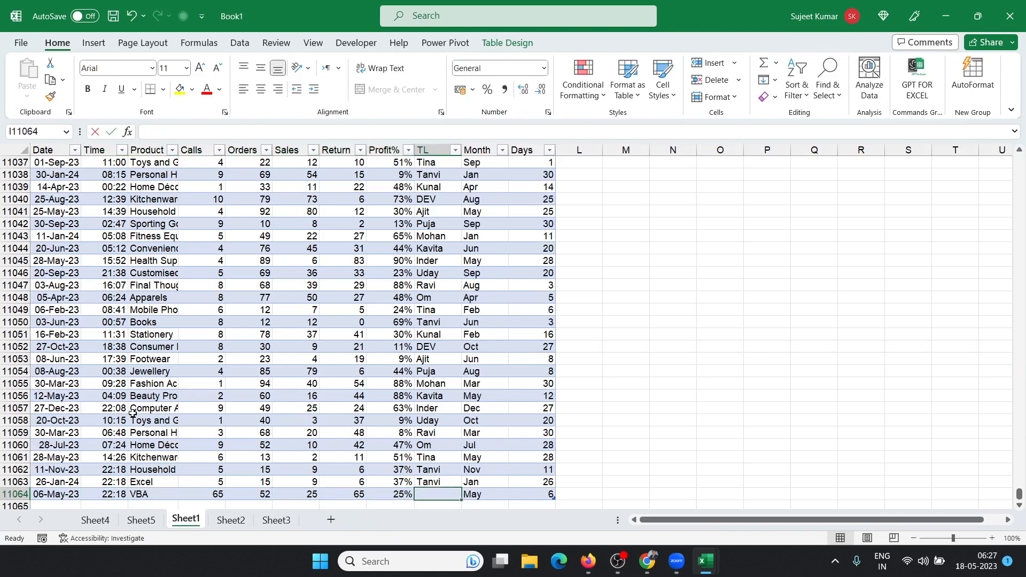
Step: Copy the team lead from the row above into the new row's TL cell
text(2)
key(Escape)
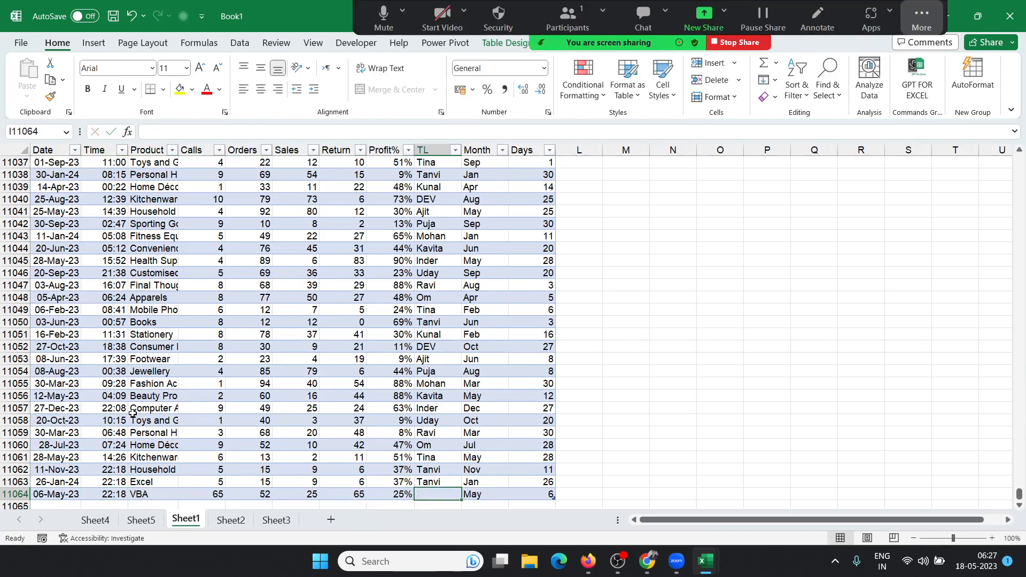
key(ctrl+d)
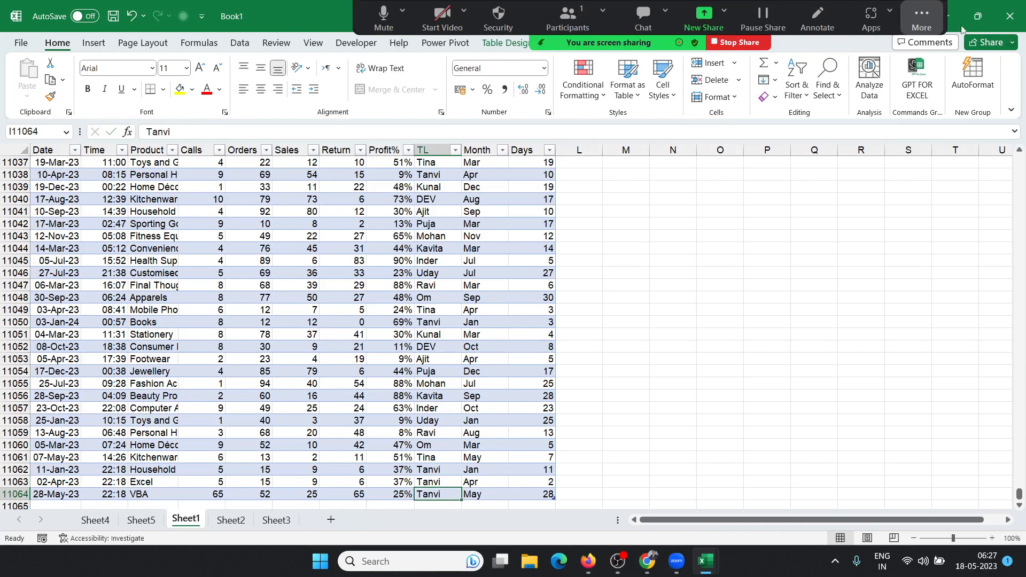
click(920, 17)
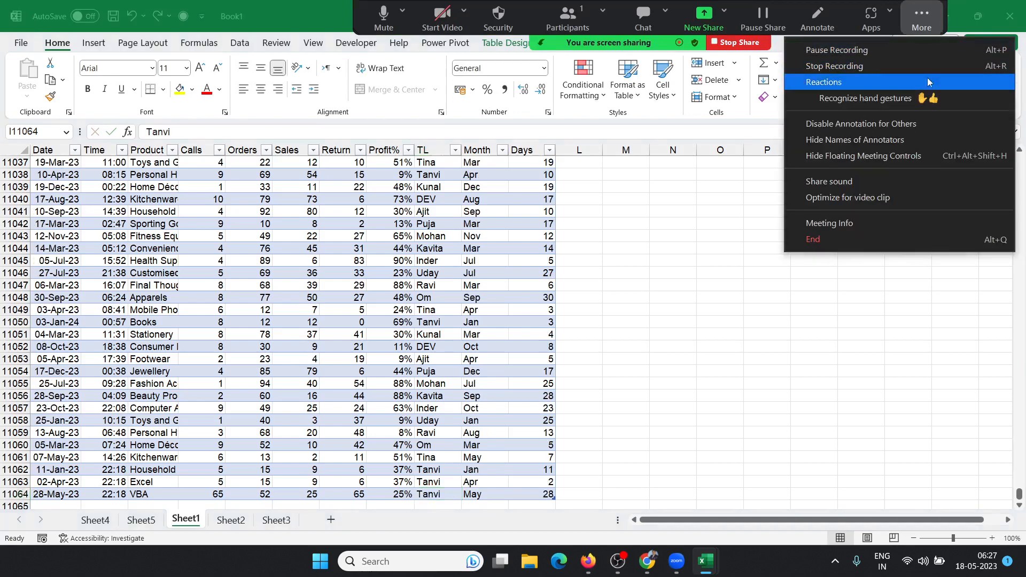
click(880, 156)
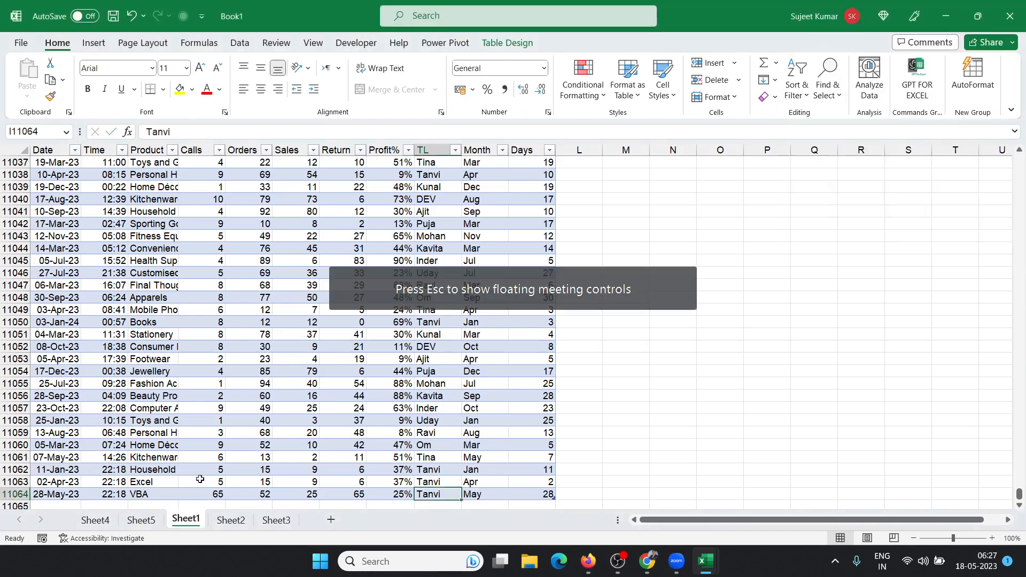
click(231, 522)
Step: Refresh the Sheet5 PivotTable so VBA shows Sales 25 and the Grand Total becomes 314332
click(184, 521)
click(141, 520)
right_click(144, 322)
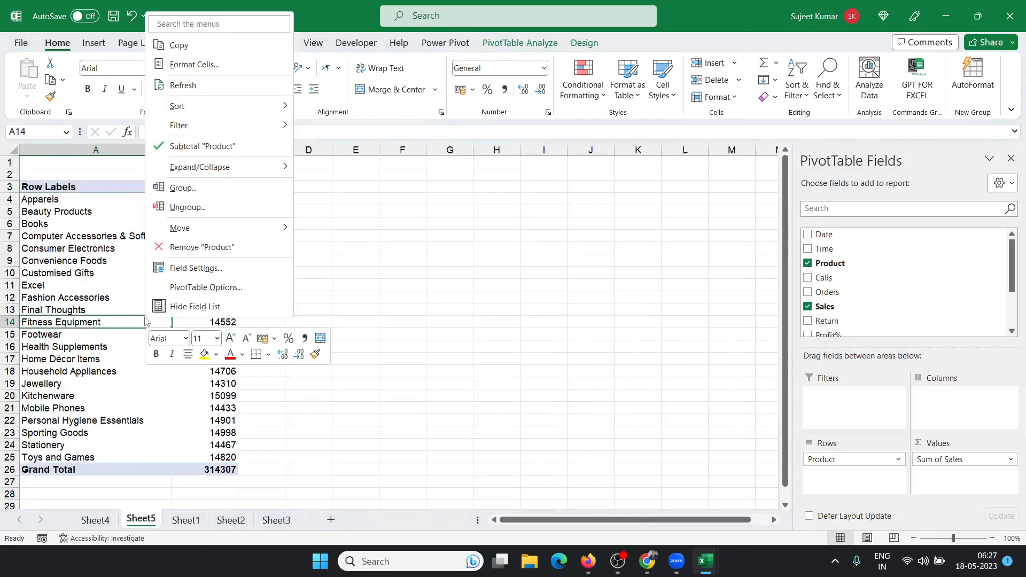
click(186, 88)
drag(59, 471, 230, 477)
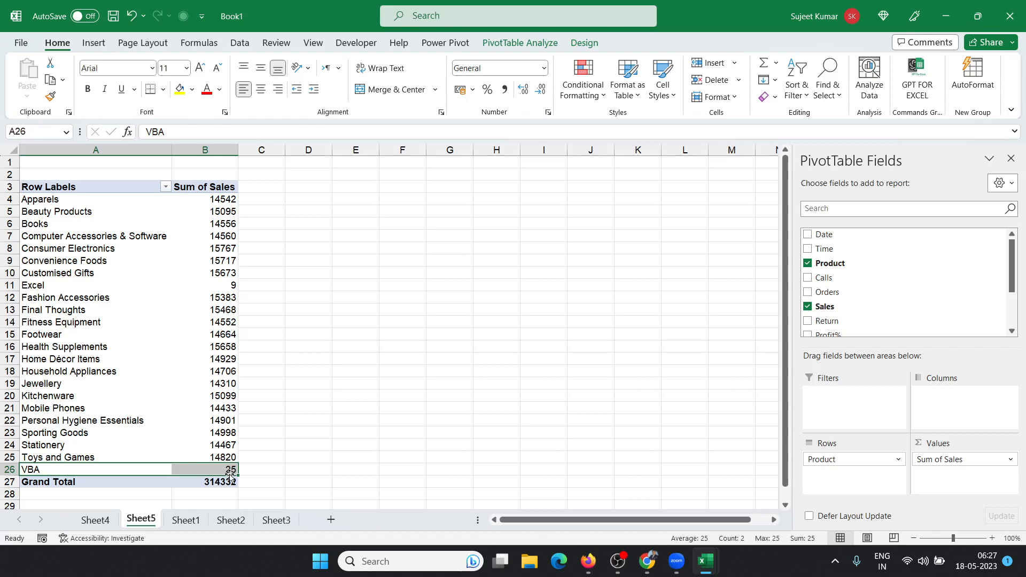
click(185, 519)
click(64, 409)
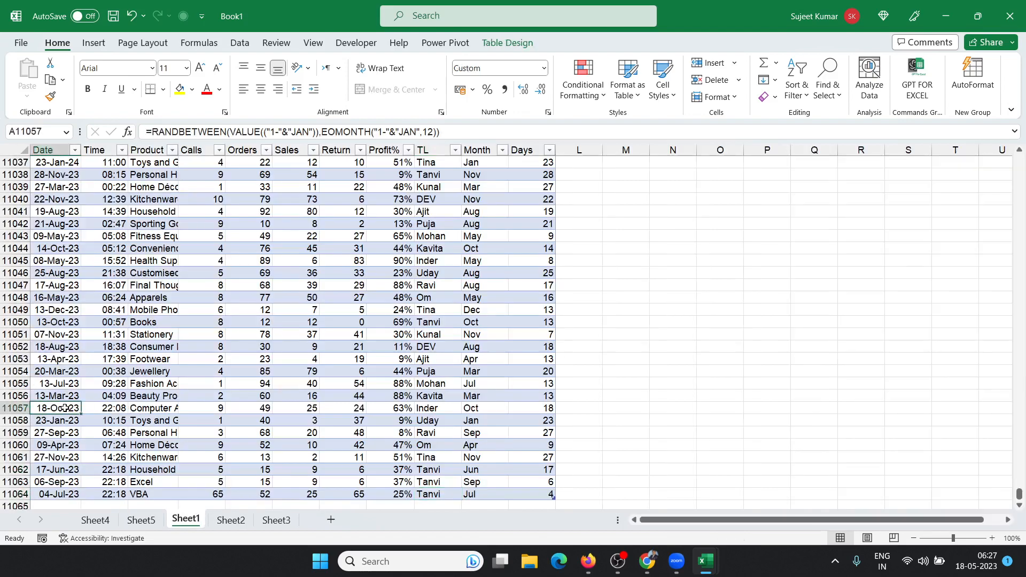
Step: Convert Table1 on Sheet1 back to a normal cell range, confirming with Yes
key(ctrl+Down)
key(Down)
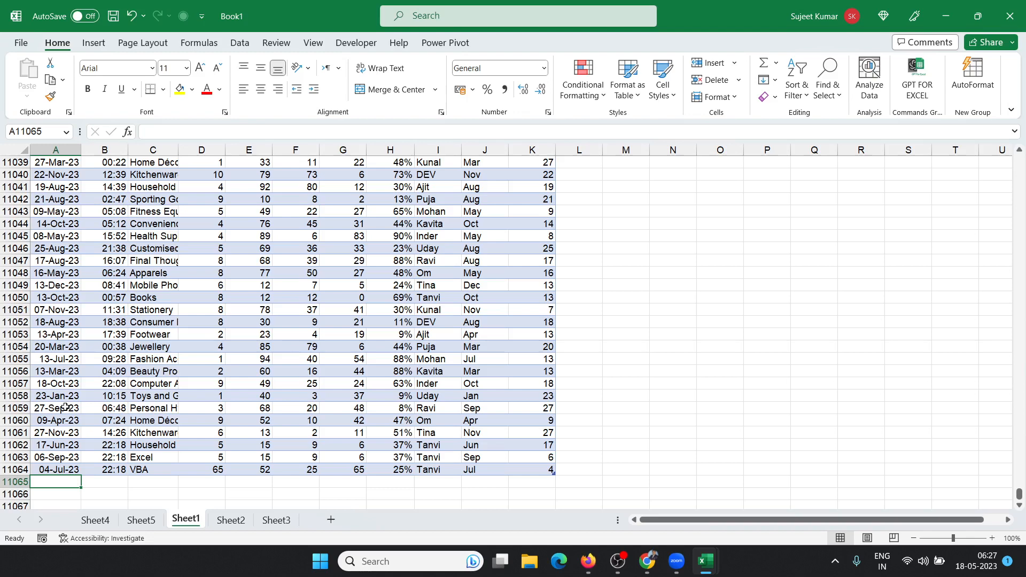
key(Up)
key(Up)
key(Up)
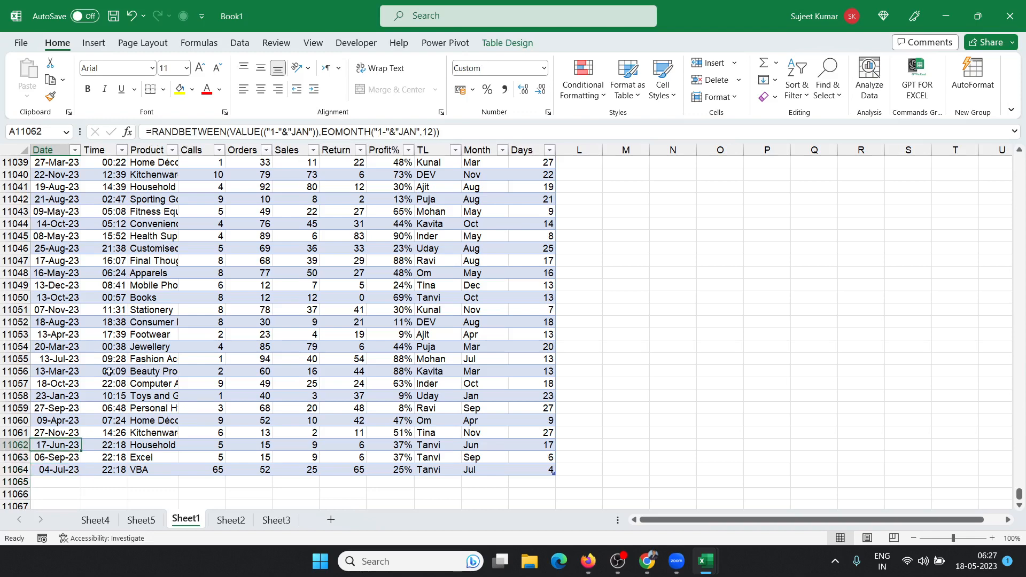
click(497, 44)
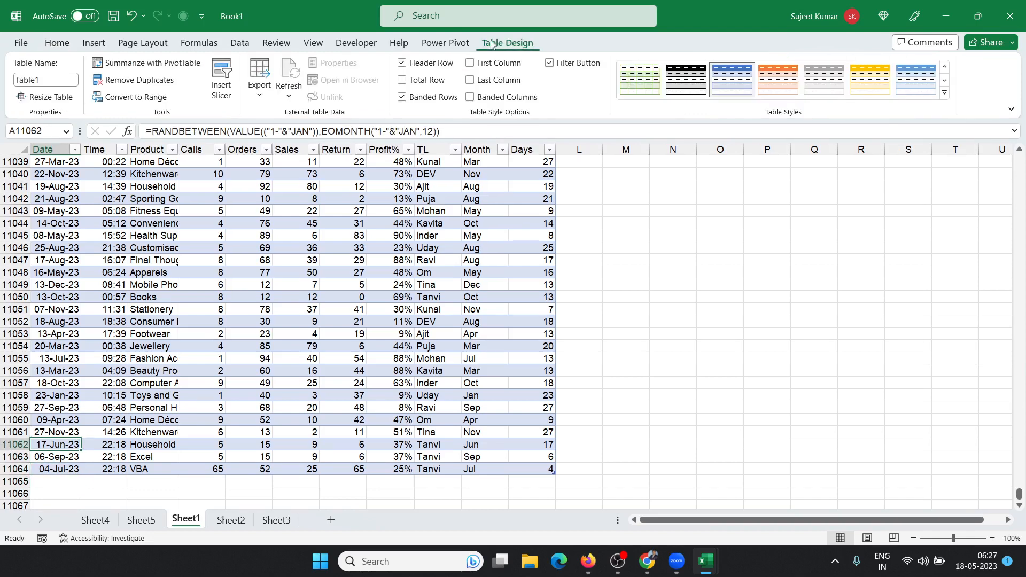
click(440, 45)
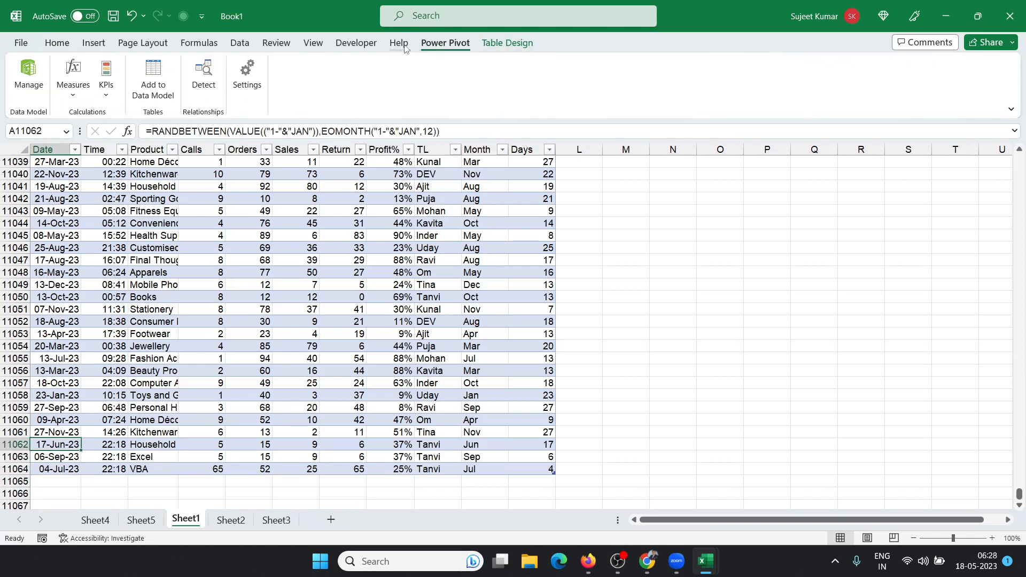
click(247, 47)
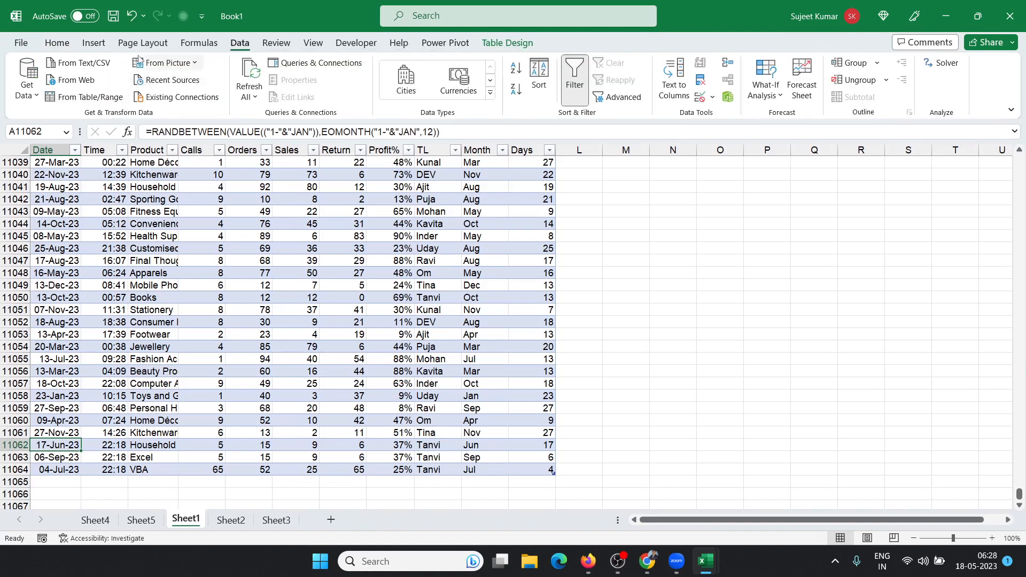
click(484, 47)
click(135, 97)
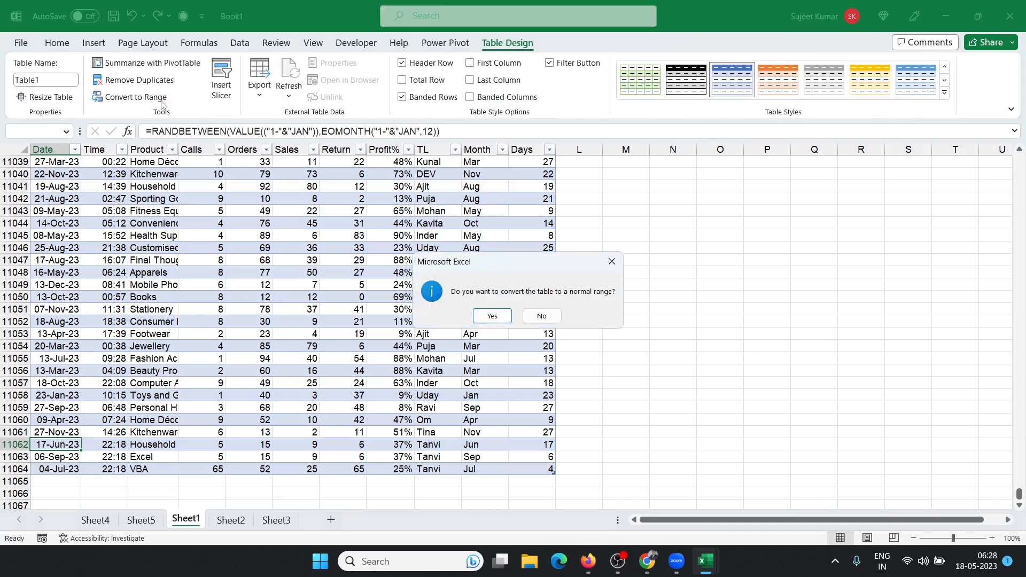
click(499, 318)
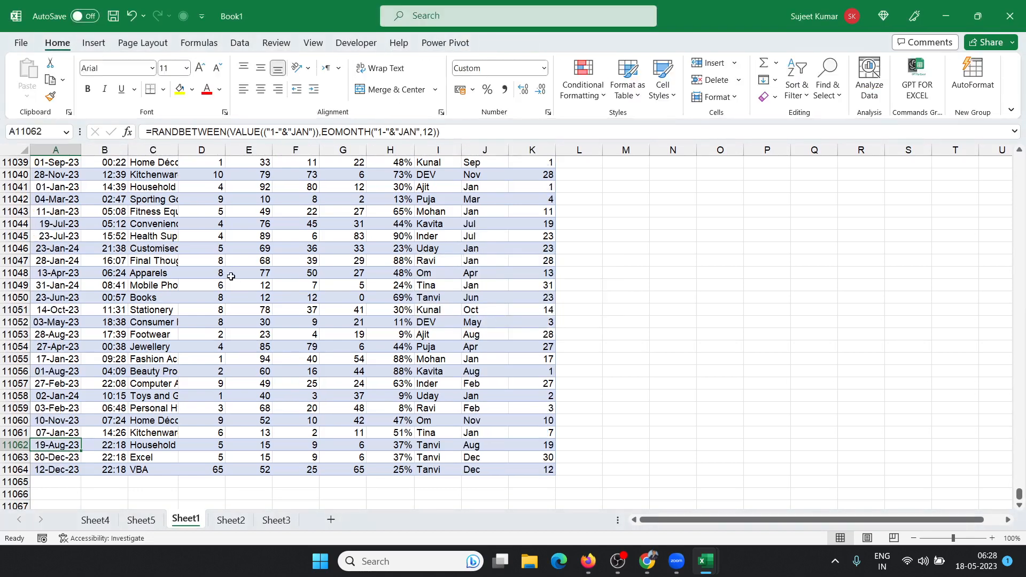
click(128, 237)
Step: Save the workbook as ExData in the E: drive's EN-Excel folder, then show Sheet2
click(113, 16)
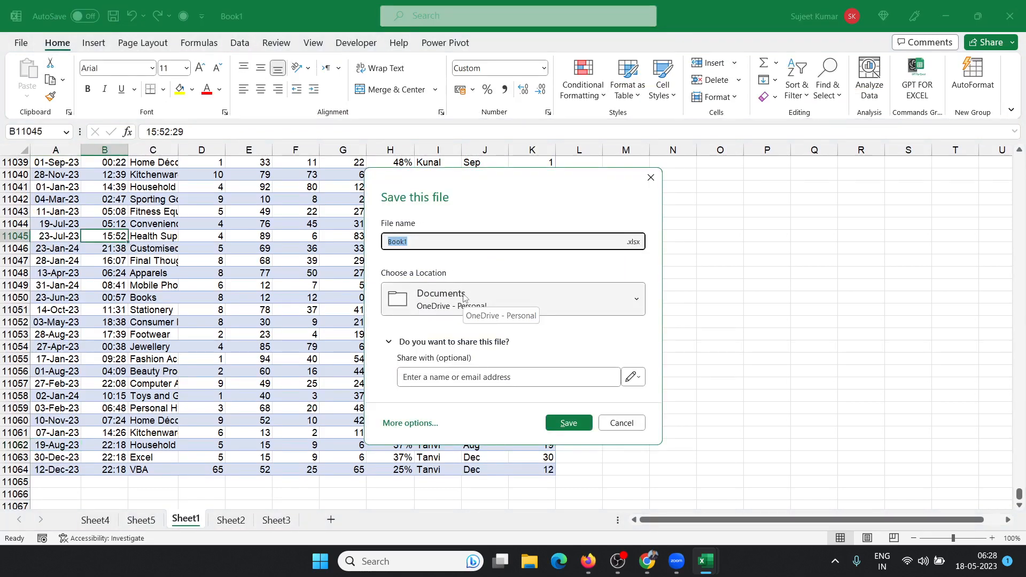
text(ExDat)
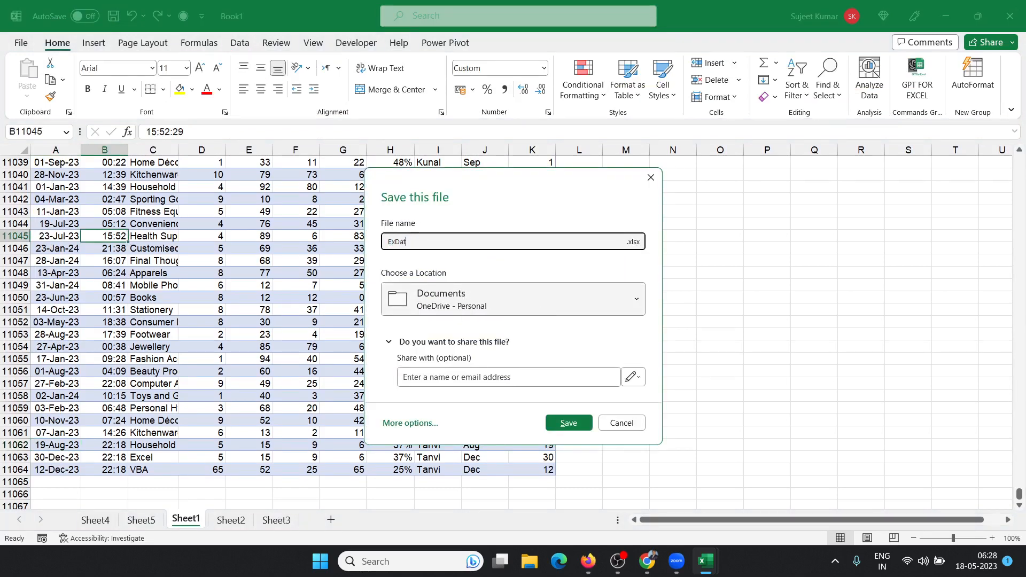
text(a)
click(487, 310)
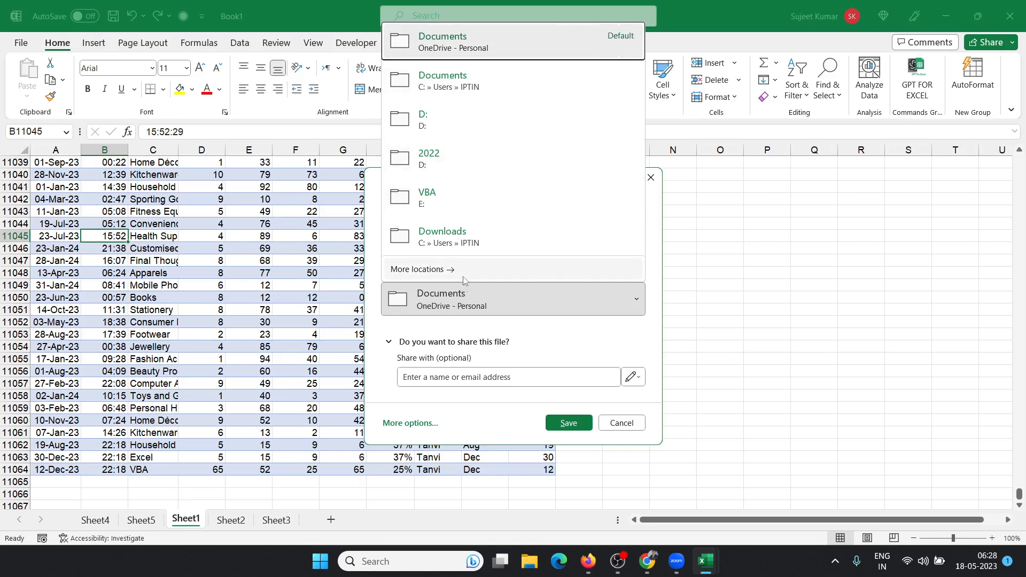
click(430, 269)
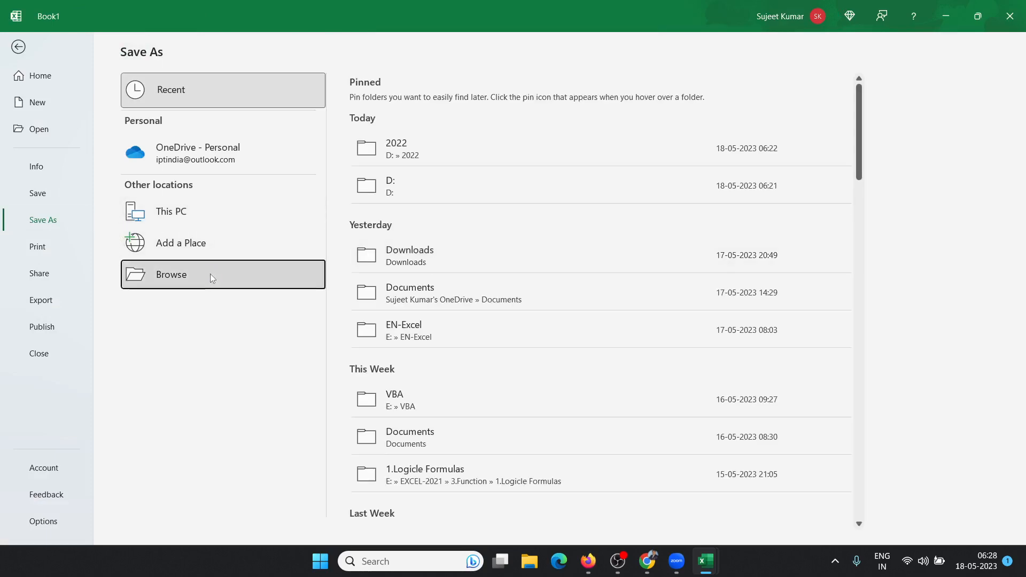
click(210, 277)
scroll(64, 176, down, 5)
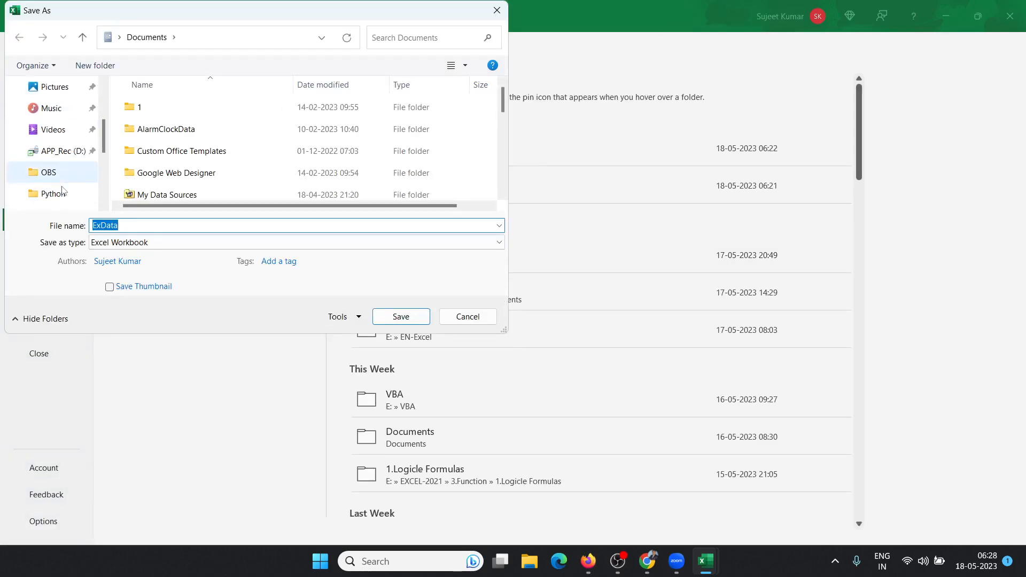
click(56, 131)
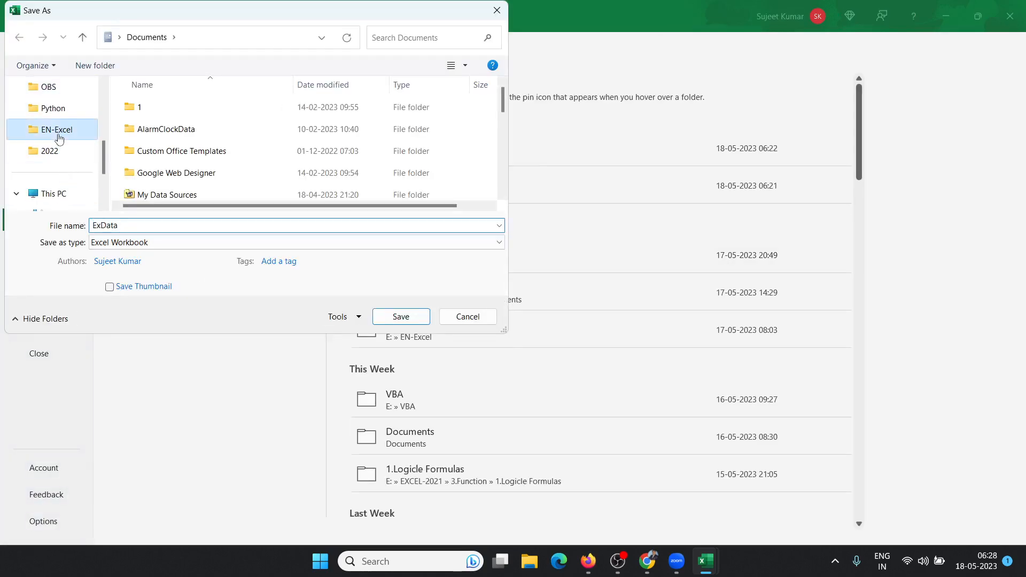
click(164, 221)
click(159, 224)
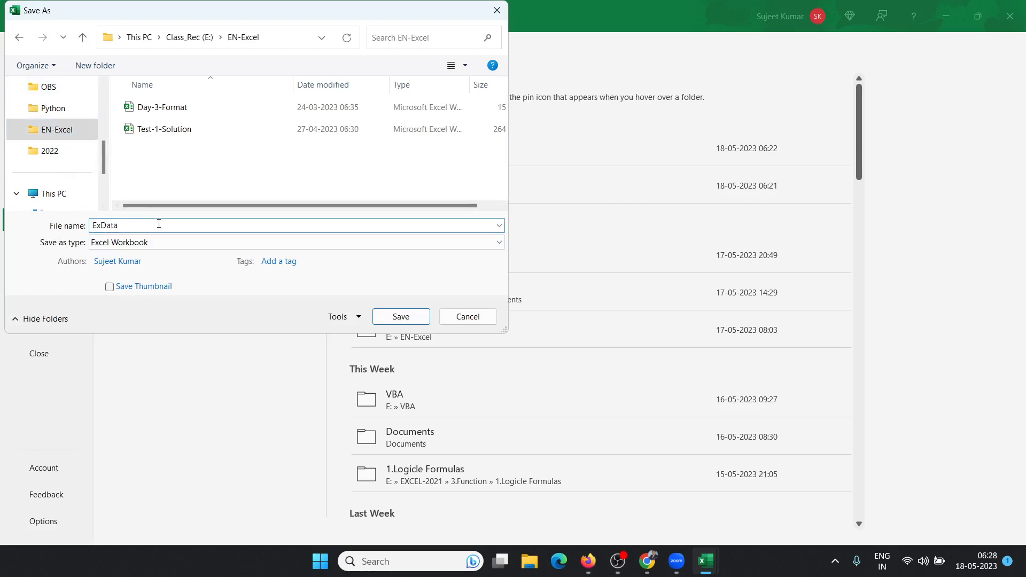
click(389, 318)
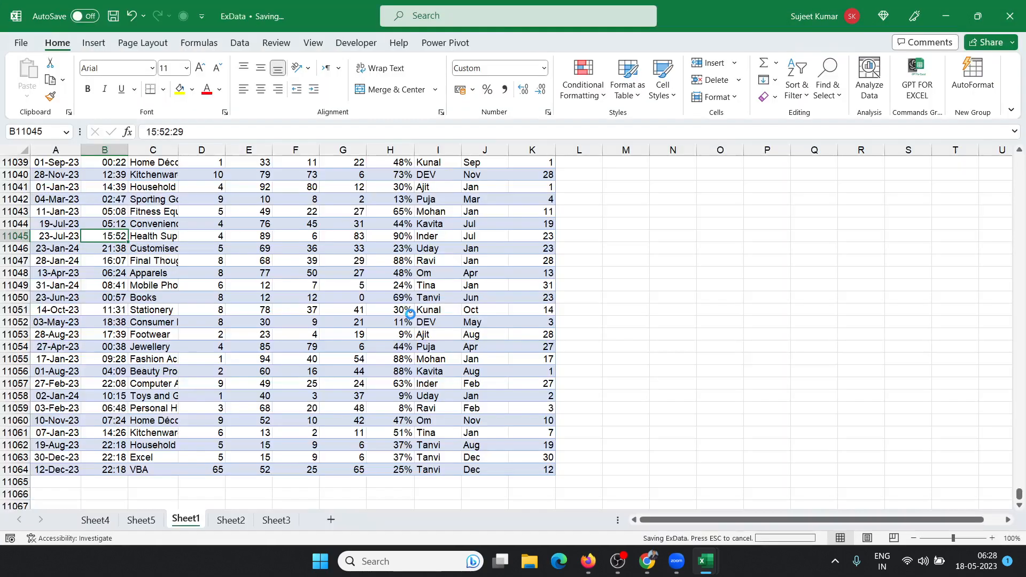
click(230, 520)
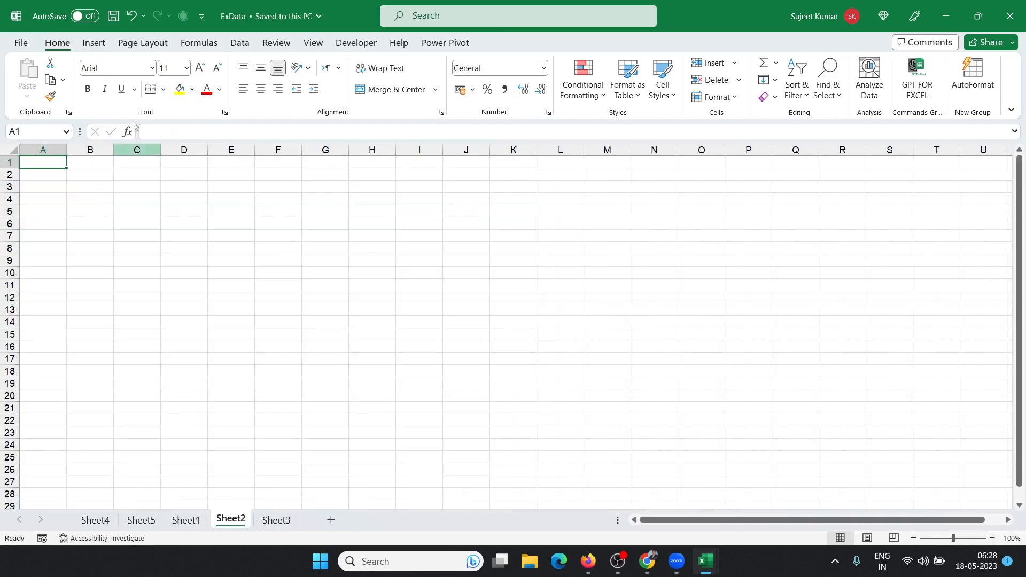
Step: Start an external-data PivotTable connected to the ExData workbook in E:\EN-Excel
click(96, 47)
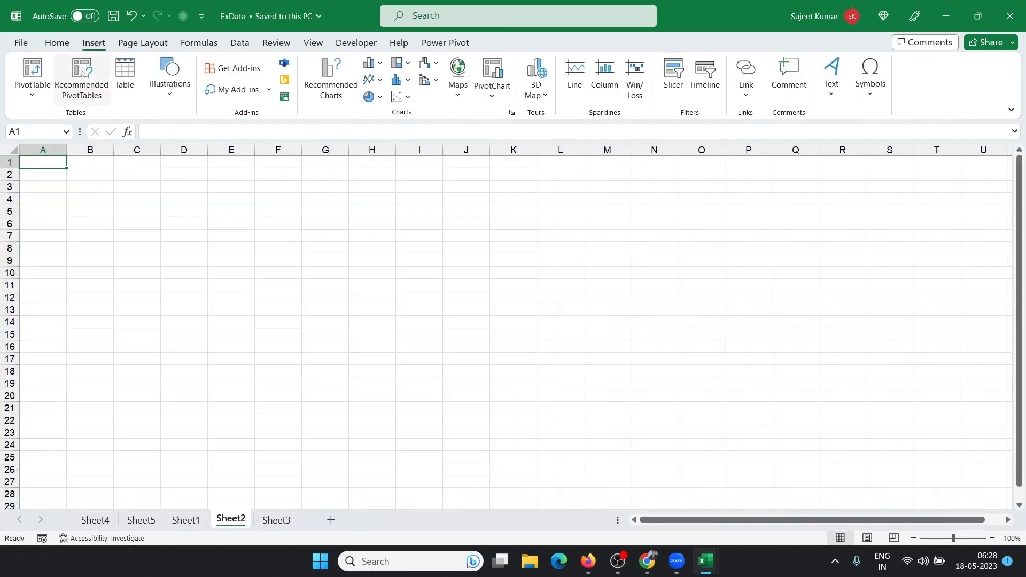
click(45, 100)
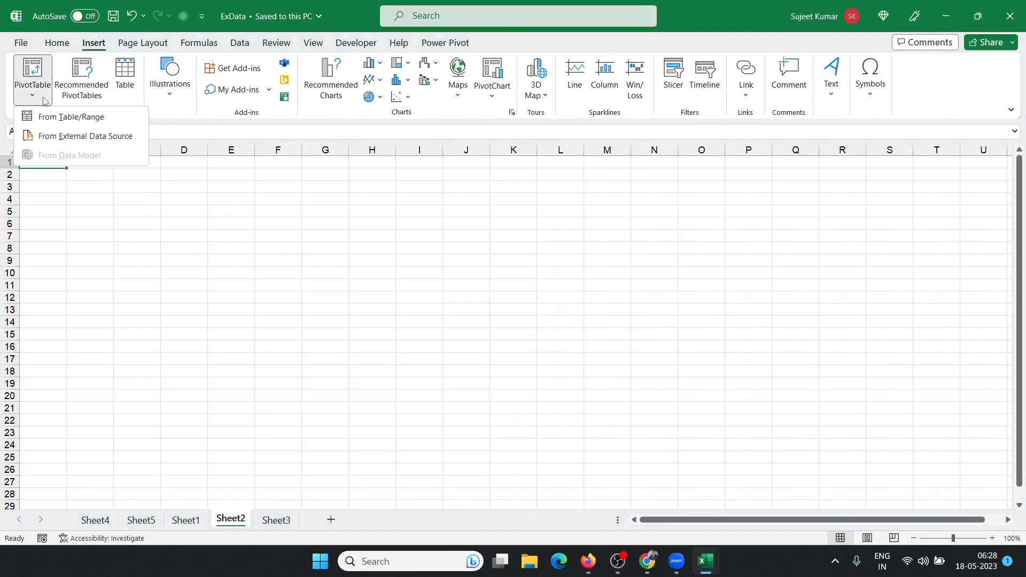
click(54, 137)
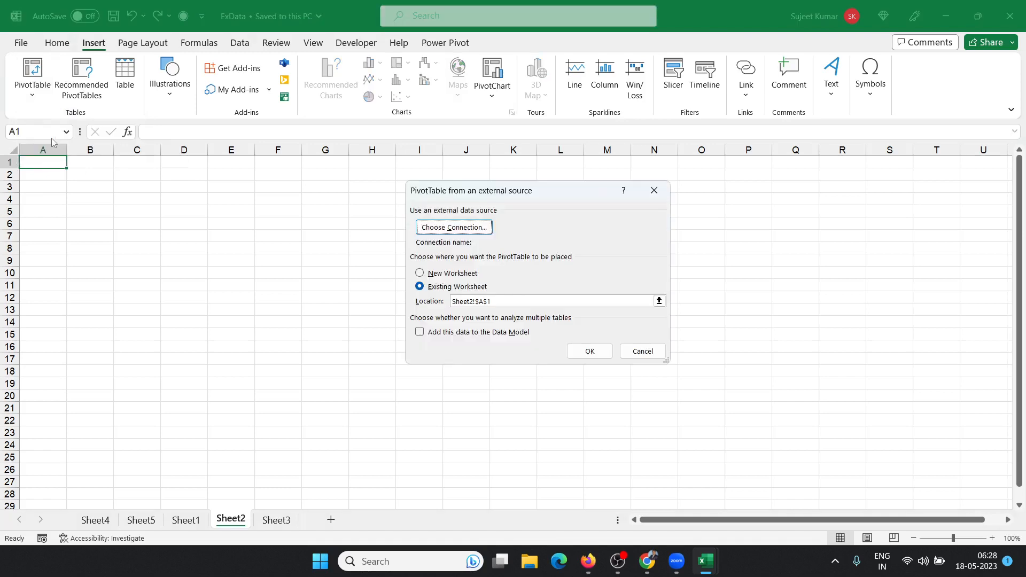
click(462, 230)
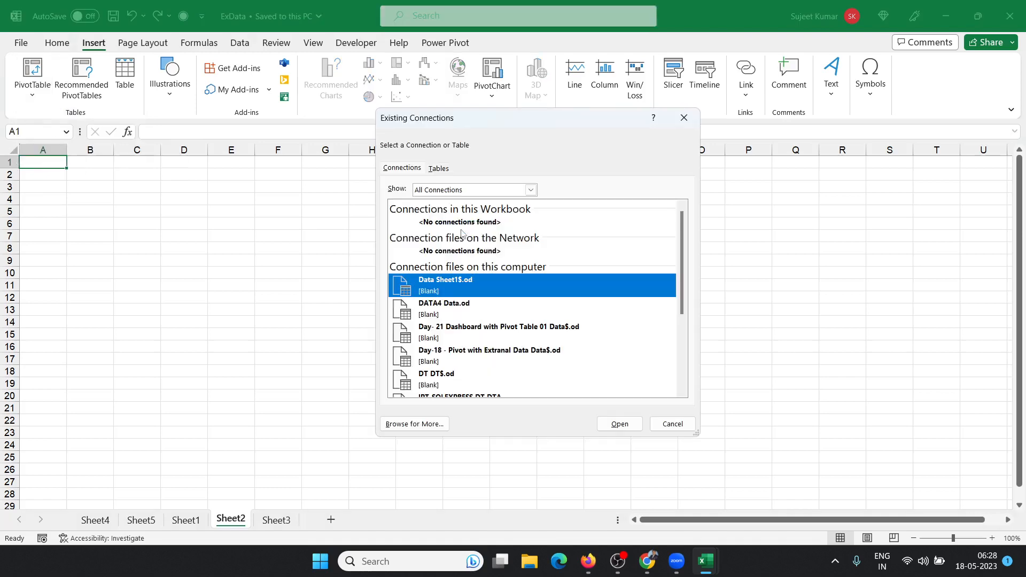
click(394, 425)
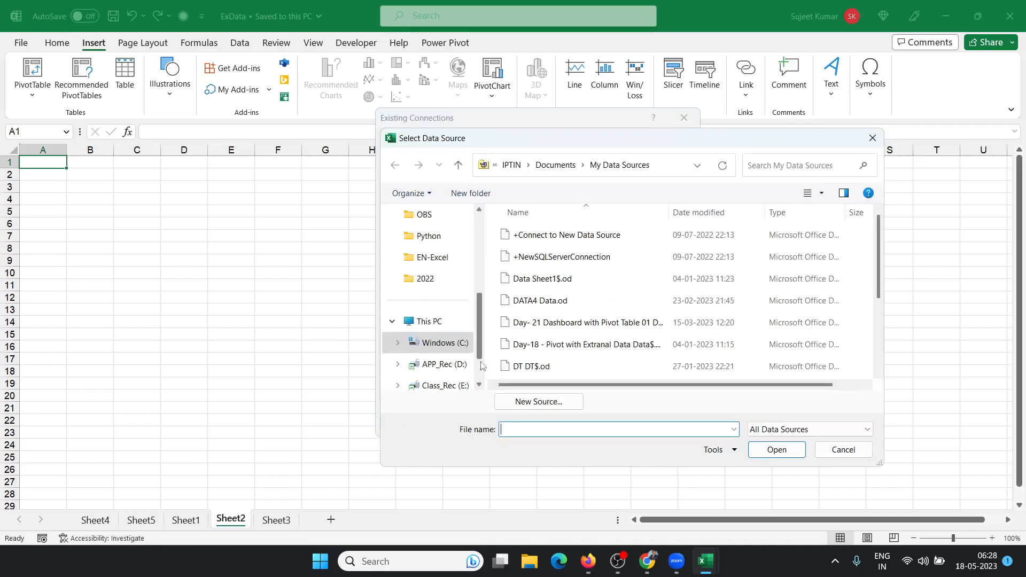
click(454, 386)
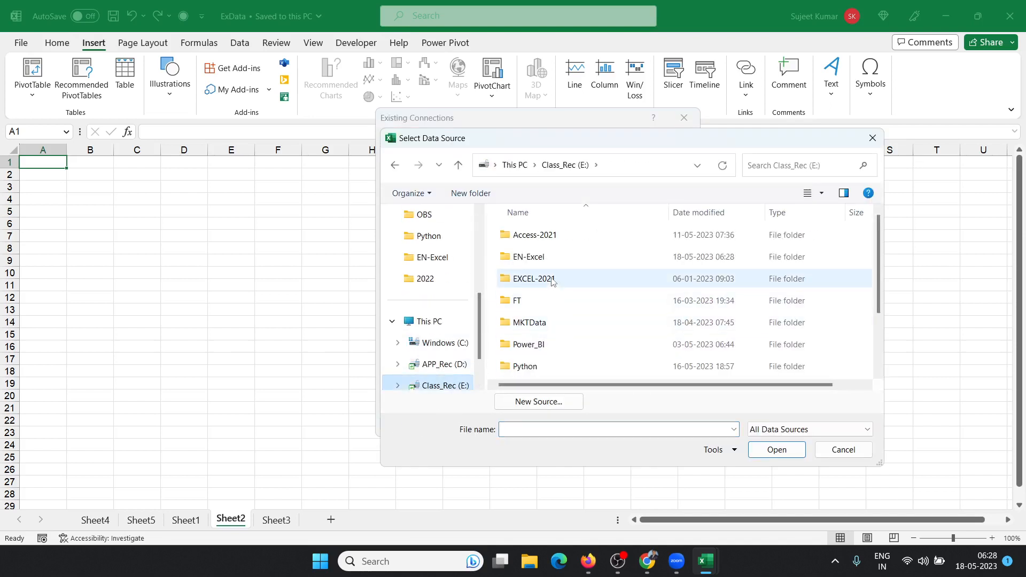
click(553, 265)
double_click(554, 265)
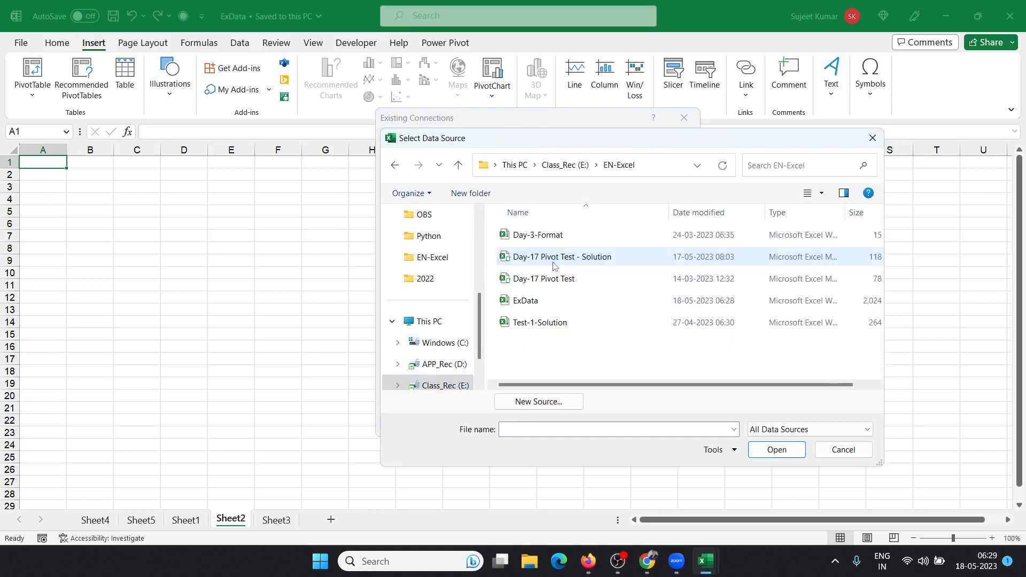
click(545, 304)
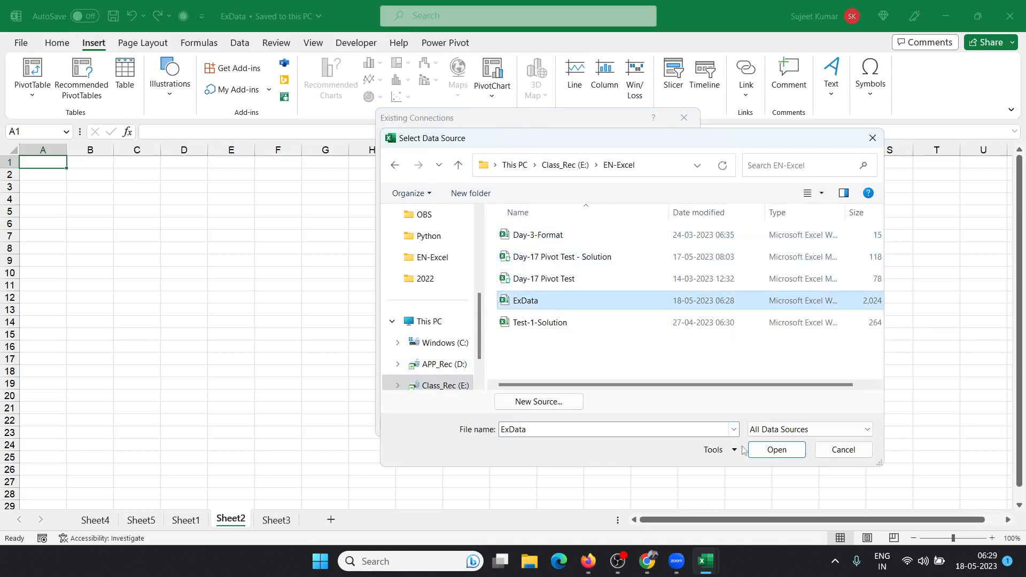
click(767, 453)
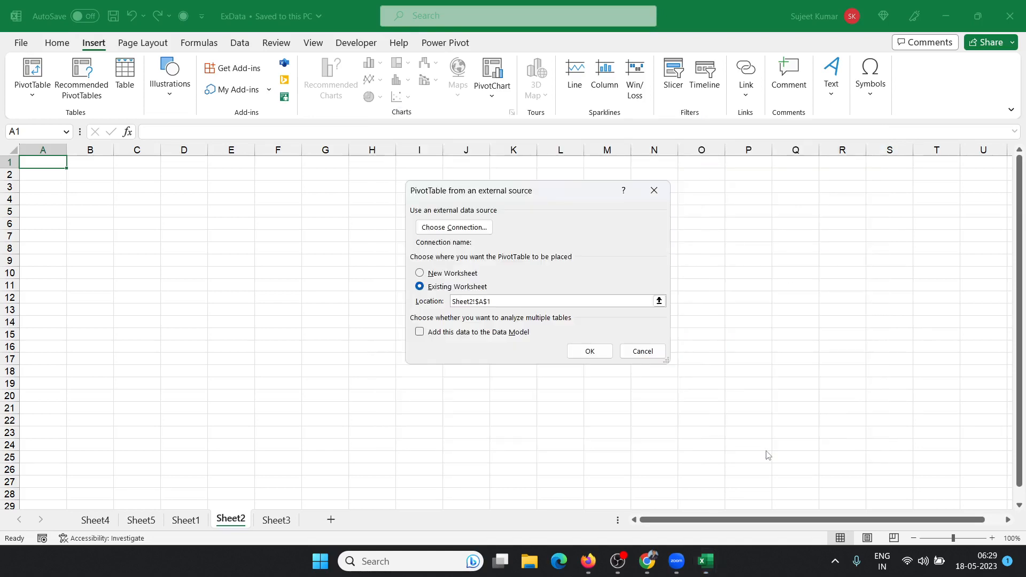
Step: Use the Sheet1$ table and place the empty PivotTable at Sheet2 A1
drag(747, 383, 223, 202)
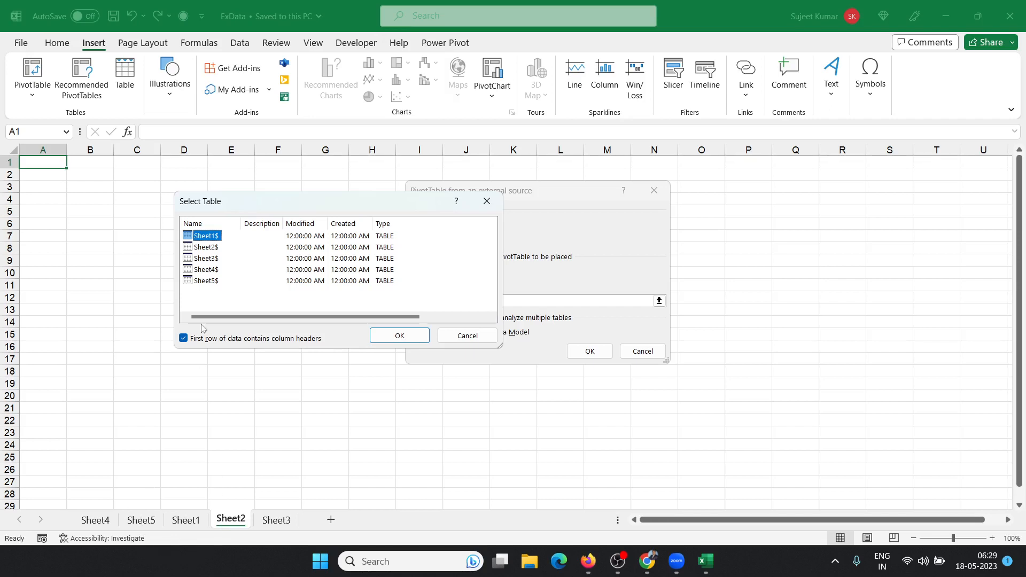
click(400, 336)
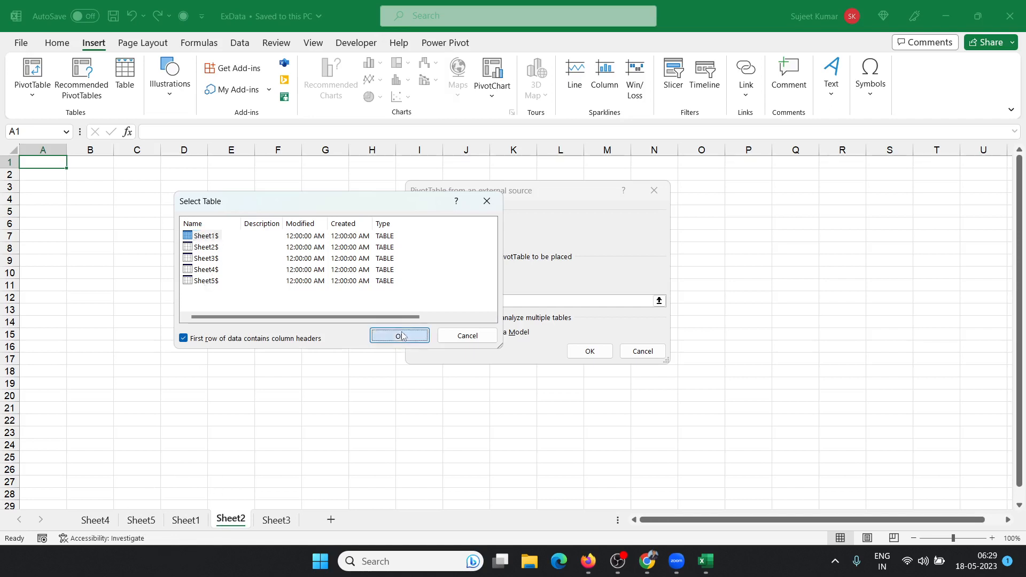
click(588, 351)
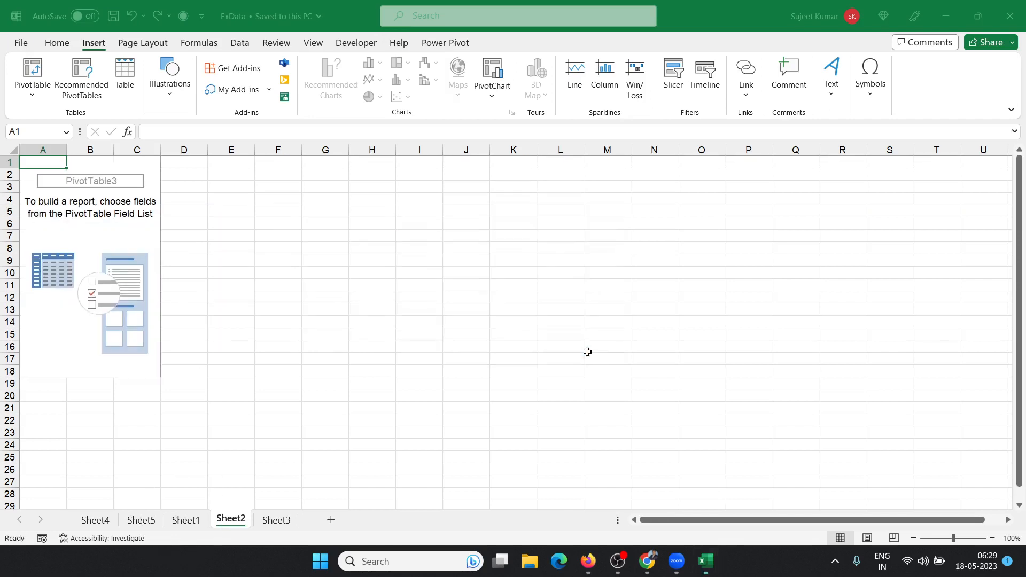
click(121, 208)
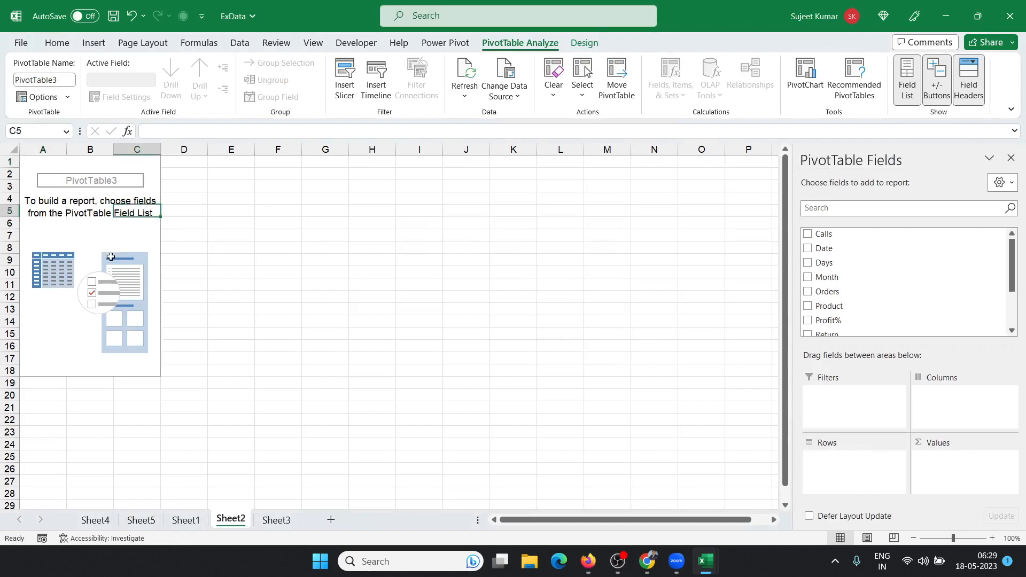
click(110, 283)
click(119, 311)
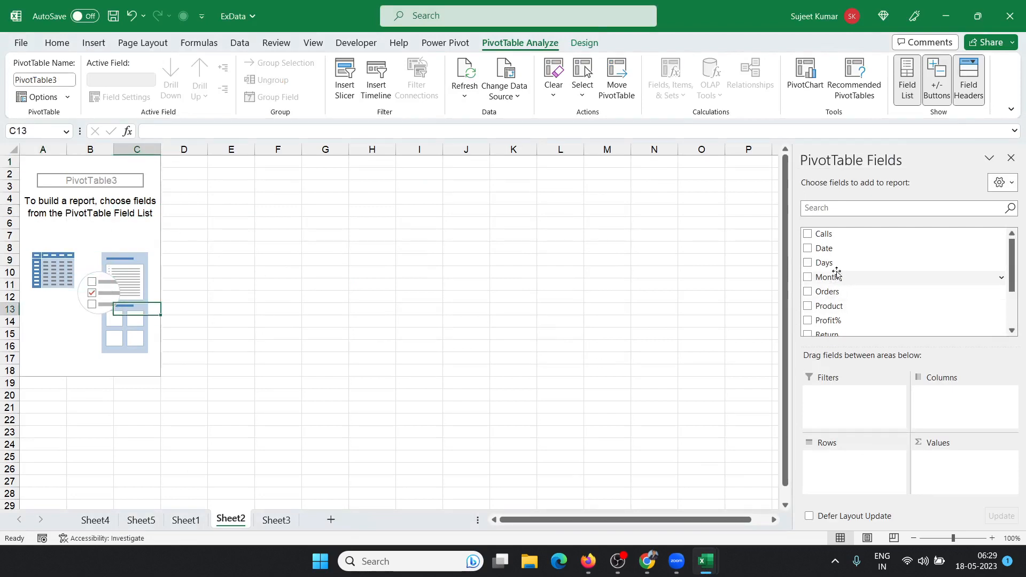
scroll(846, 319, down, 2)
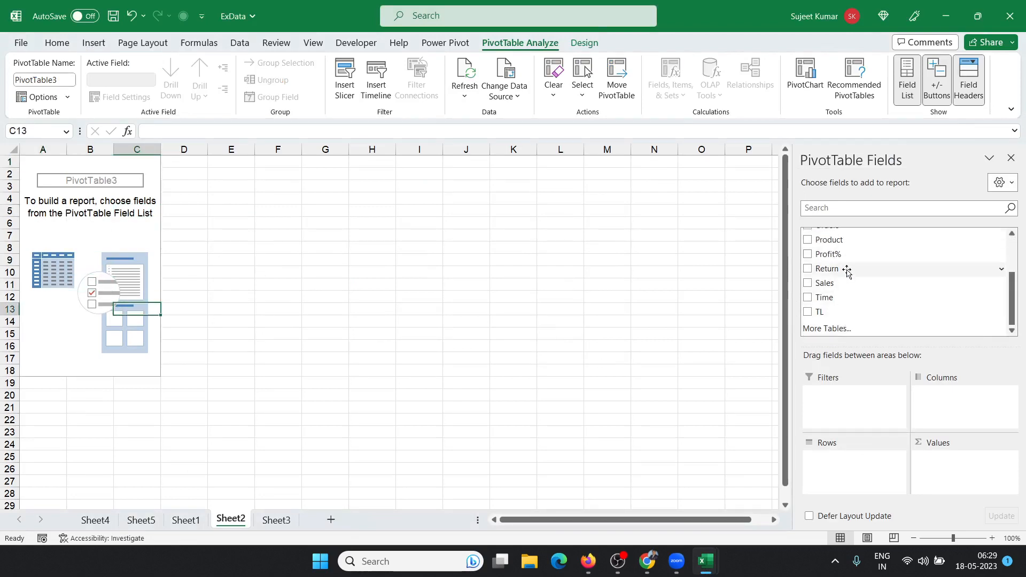
scroll(847, 272, up, 2)
drag(852, 243, 852, 284)
Step: Build PivotTable3 with TL as rows and summed Sales as values, then return to Sheet1
scroll(852, 284, up, 1)
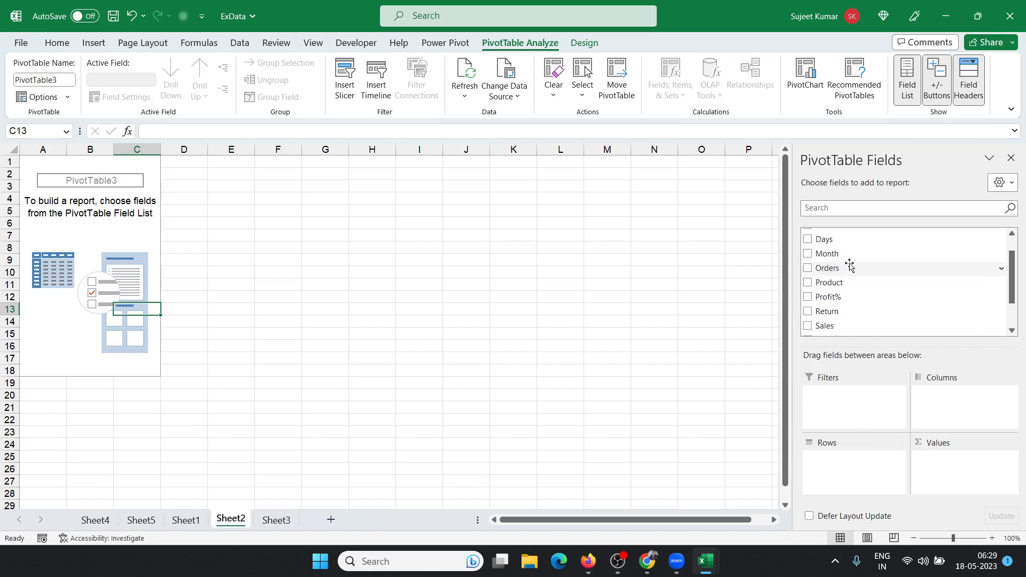
scroll(844, 298, down, 3)
click(845, 299)
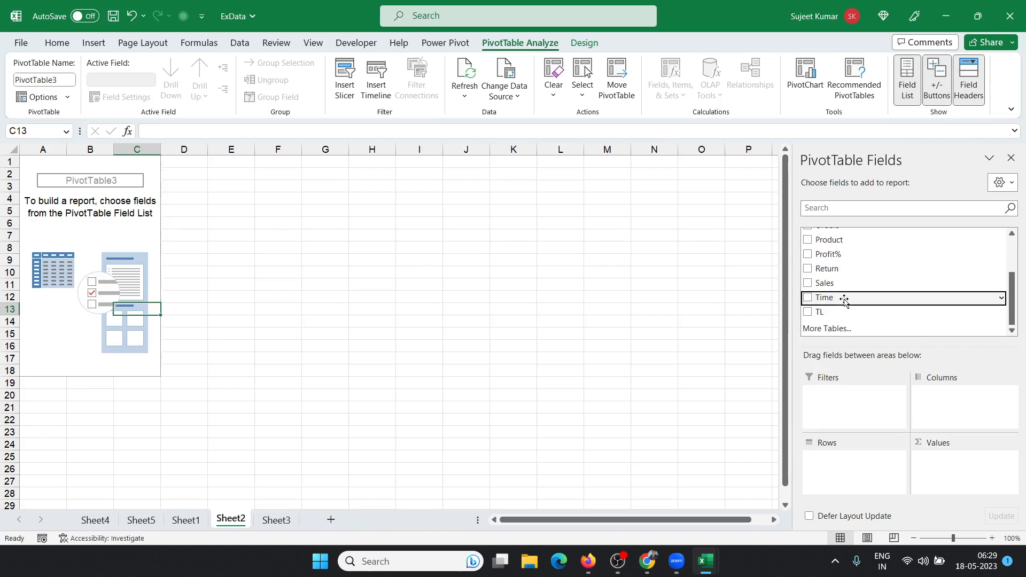
scroll(838, 274, up, 5)
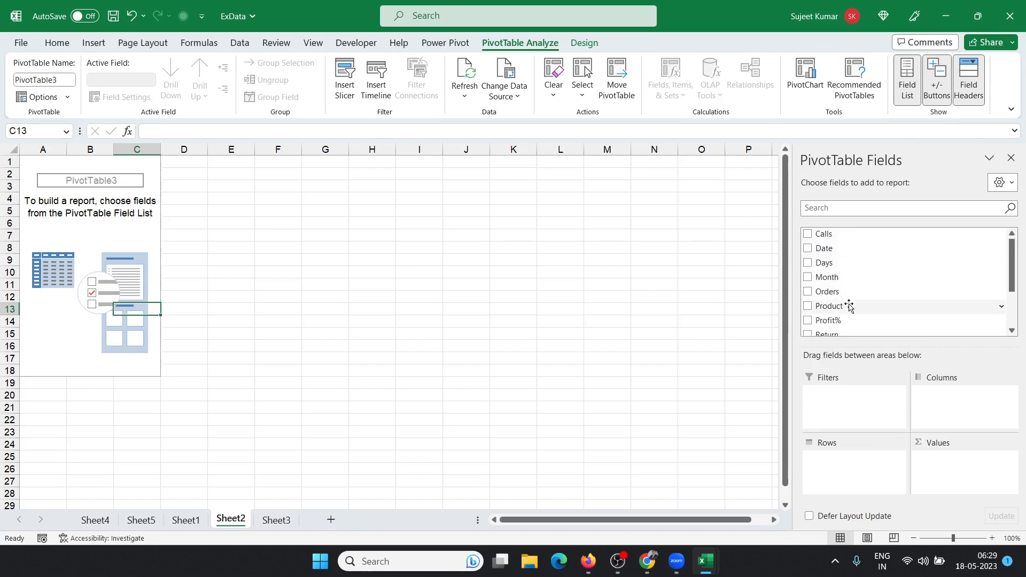
scroll(849, 310, down, 3)
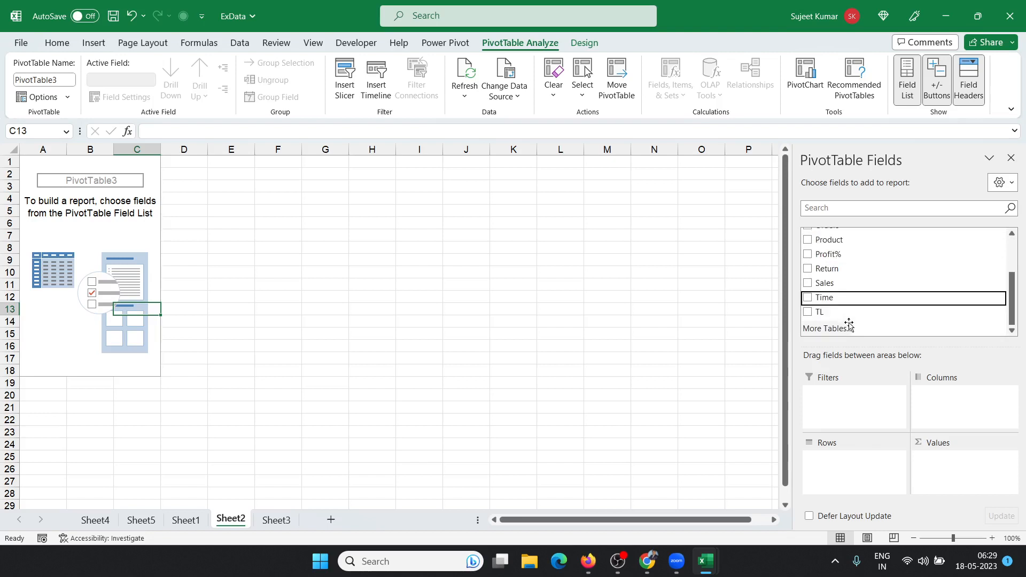
drag(846, 313, 843, 464)
drag(827, 285, 946, 464)
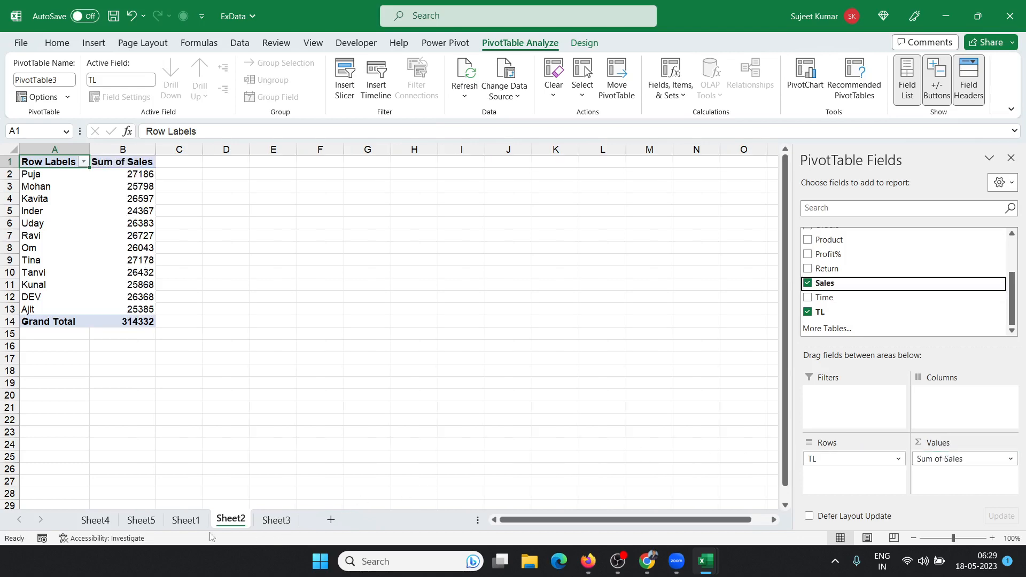
click(185, 521)
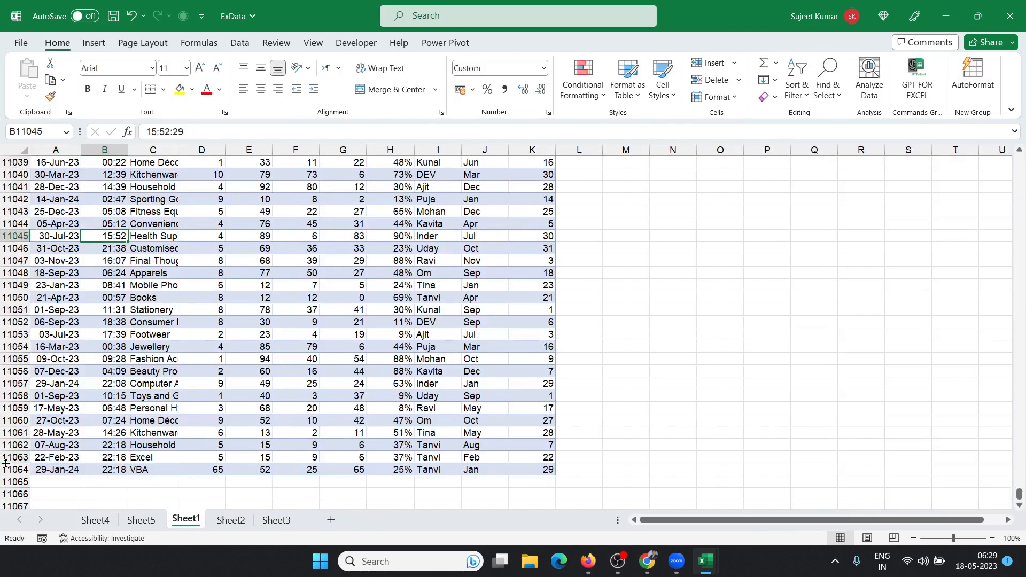
Step: Fill the last data row down into row 11065 and enter a new team leader's name under TL
drag(5, 469, 5, 481)
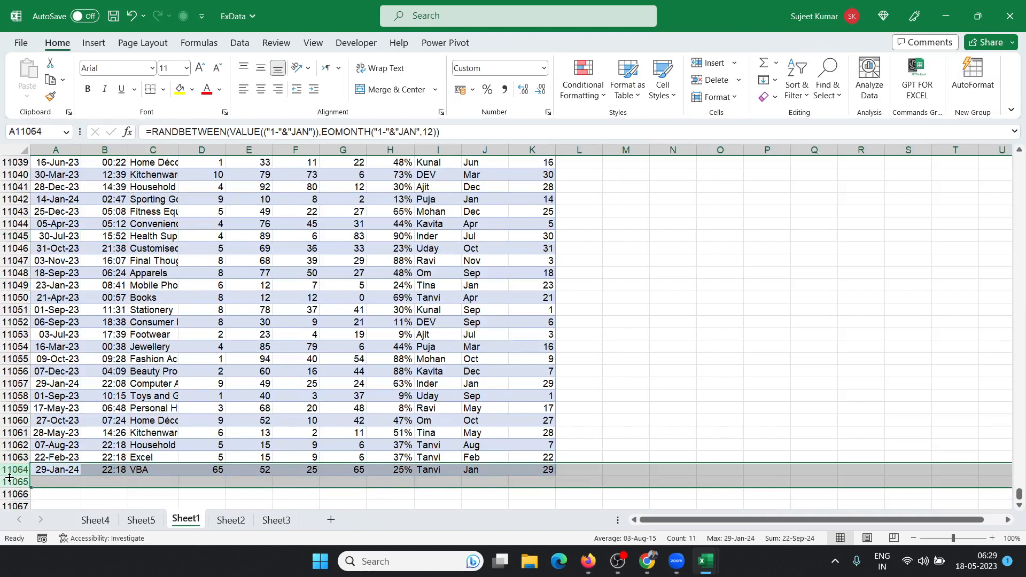
key(ctrl+d)
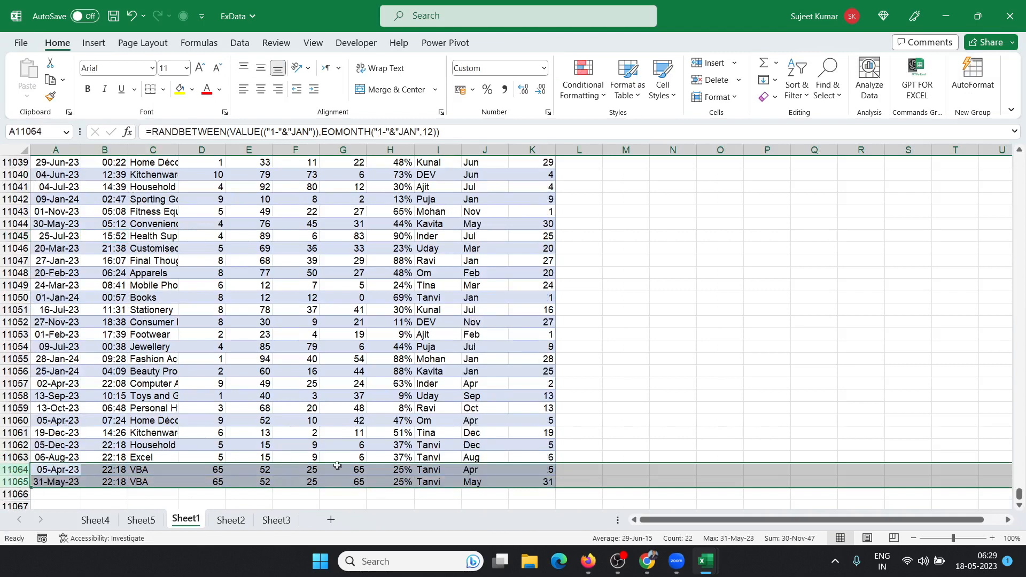
click(444, 482)
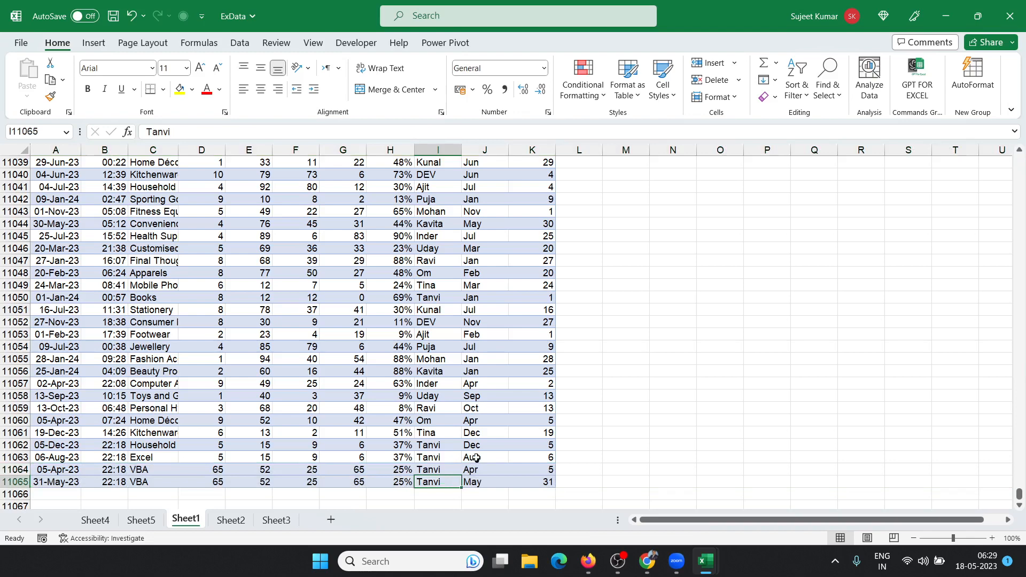
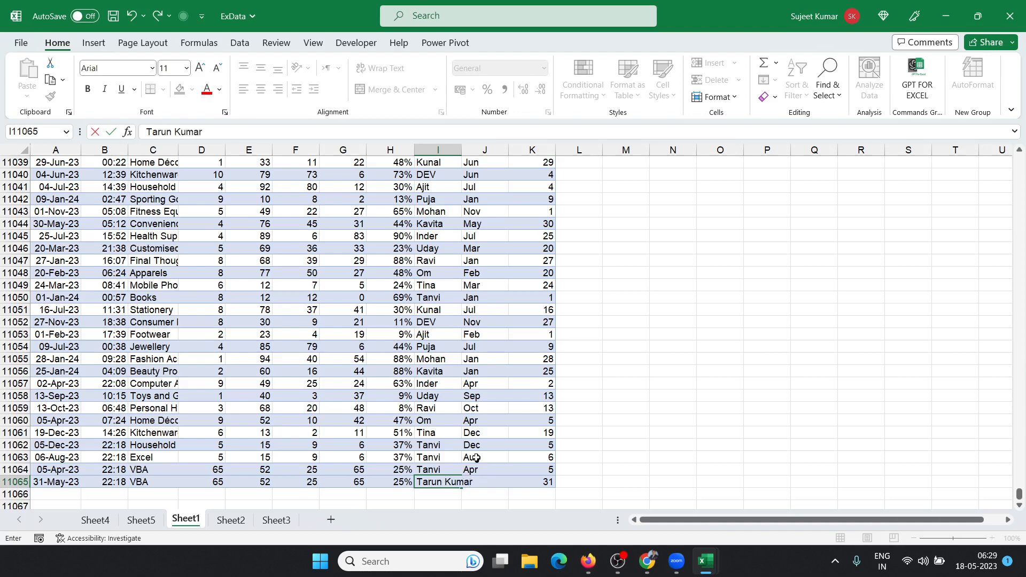
key(Return)
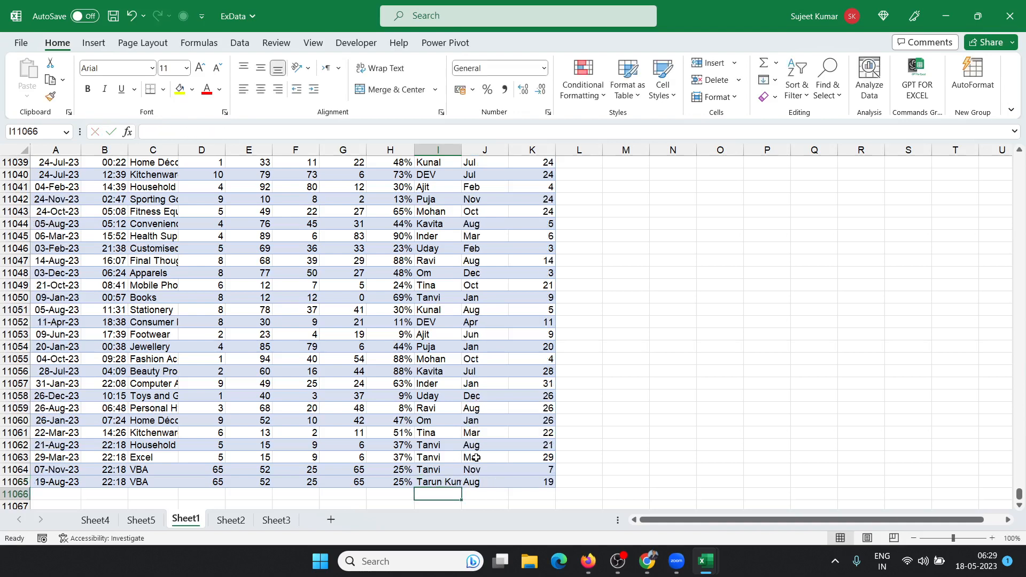
Step: Refresh PivotTable3 on Sheet2 and check the new team leader row showing Sales of 25
click(229, 519)
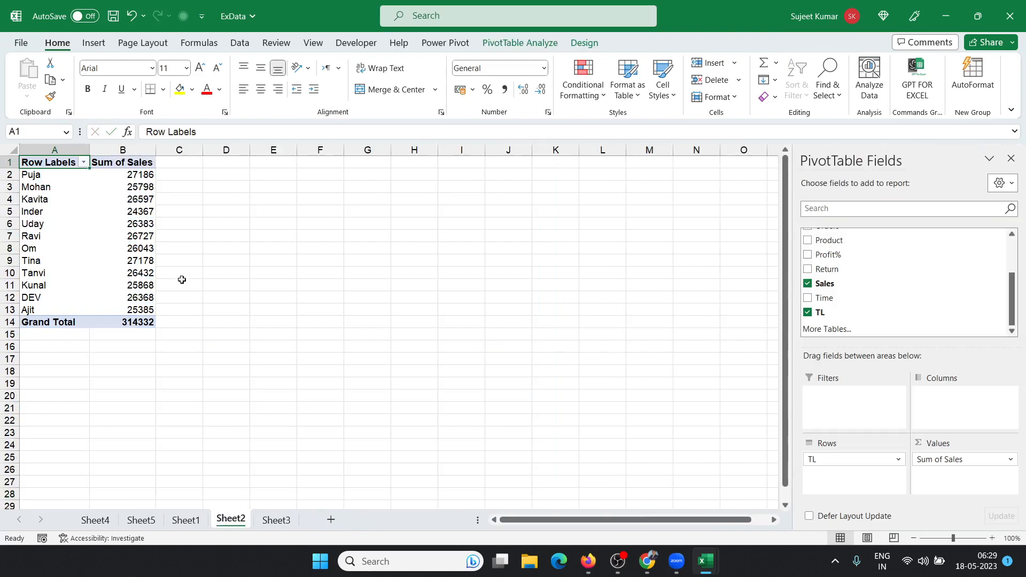
right_click(120, 239)
click(185, 330)
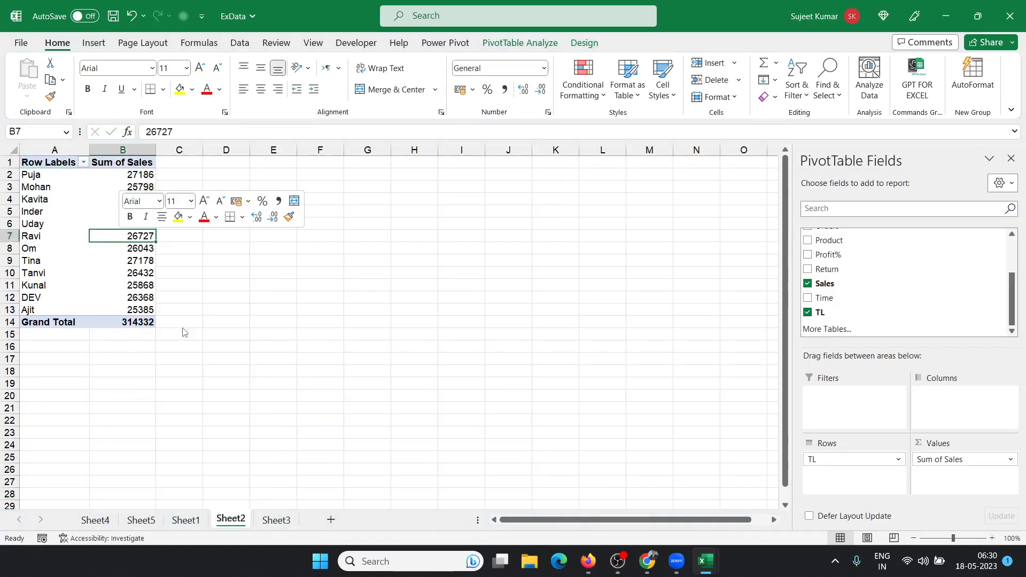
drag(63, 322, 158, 322)
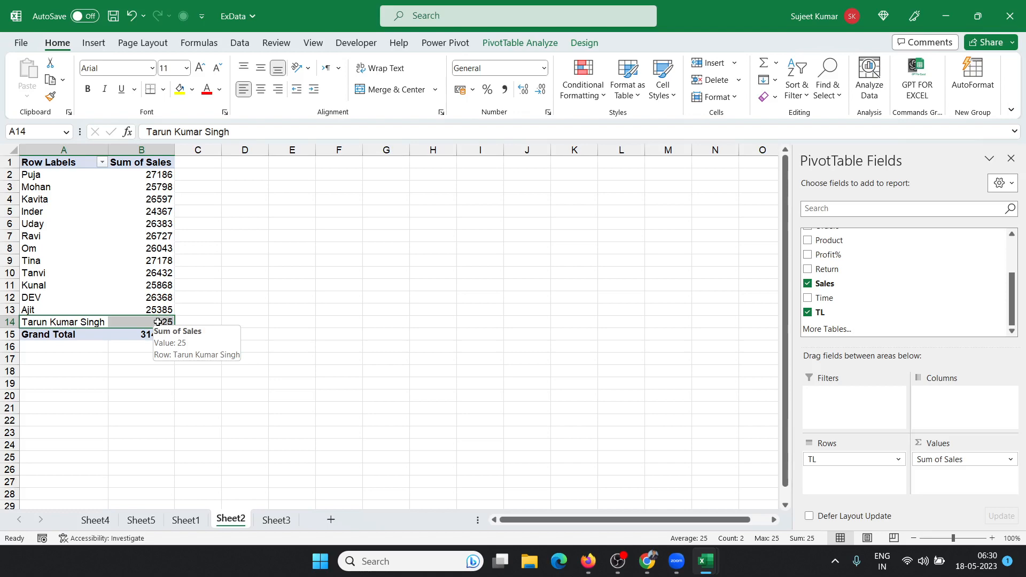
click(185, 520)
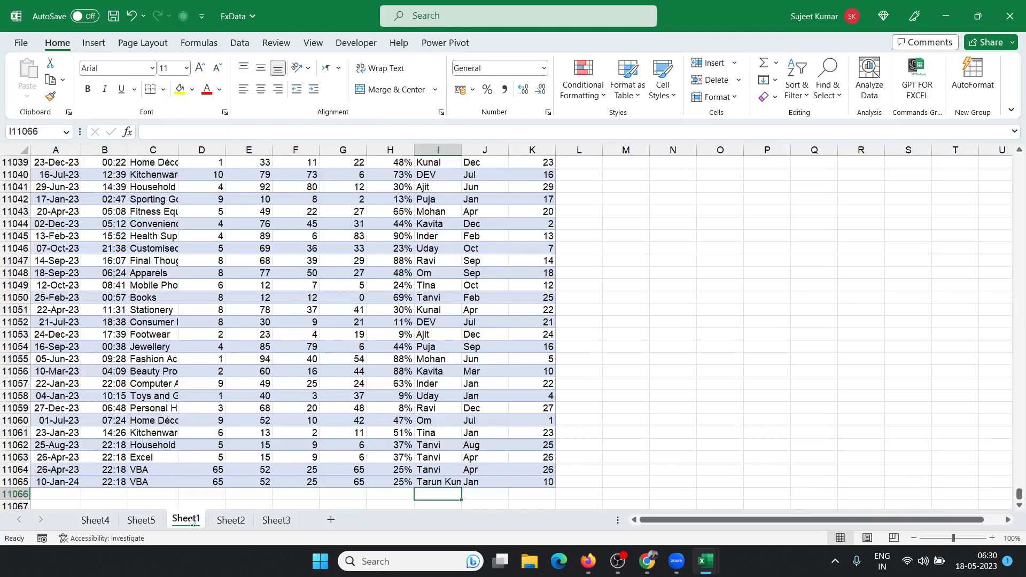
Step: In cell M2, begin an =OFFSET formula with A1 as the starting reference
click(629, 239)
key(ctrl+Up)
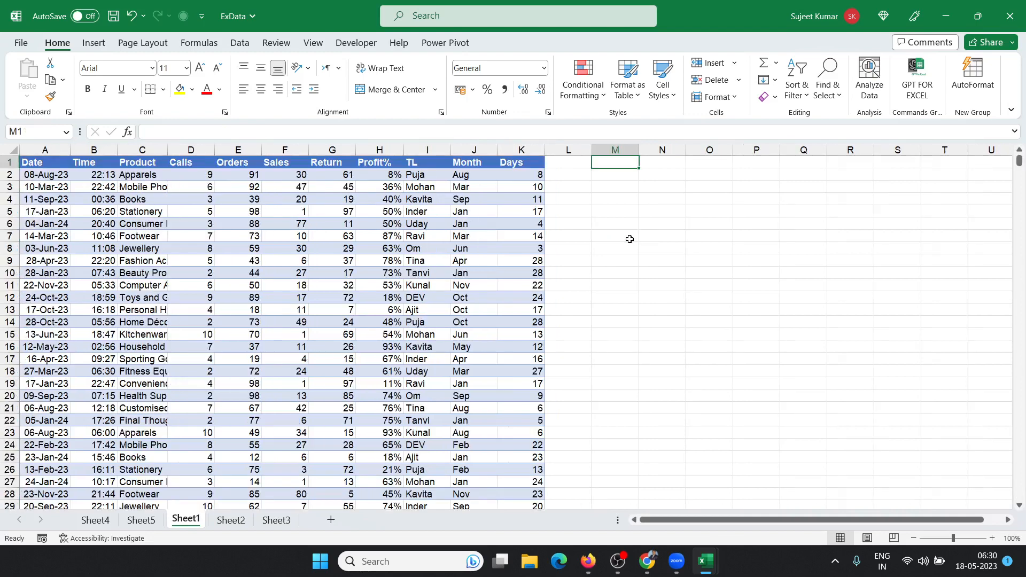
key(Right)
key(Down)
key(Left)
text(=off)
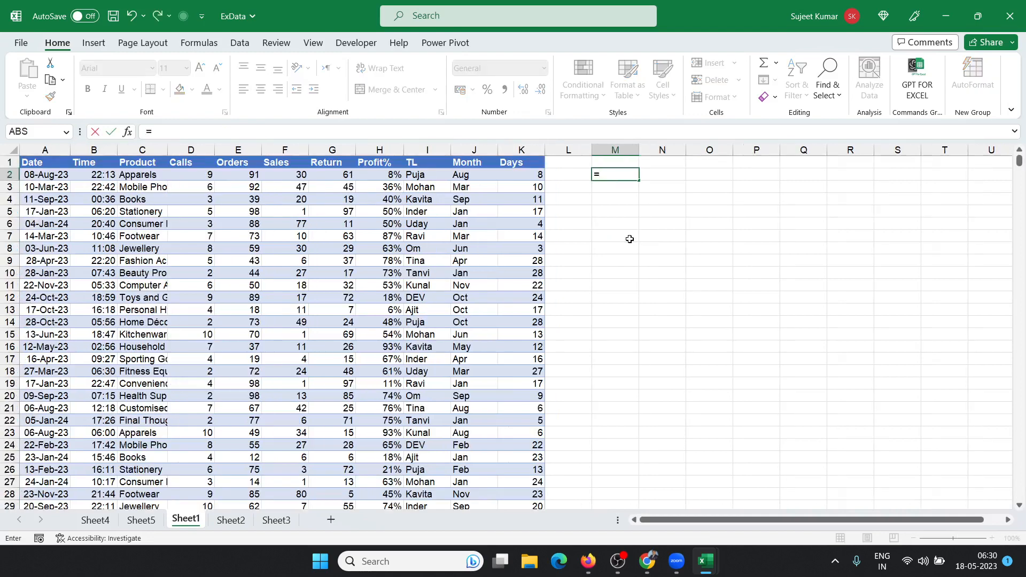
key(Tab)
key(Left)
key(Left)
key(Left)
key(Left)
key(Left)
key(Left)
key(Left)
key(Left)
key(Left)
key(Left)
key(Left)
key(Left)
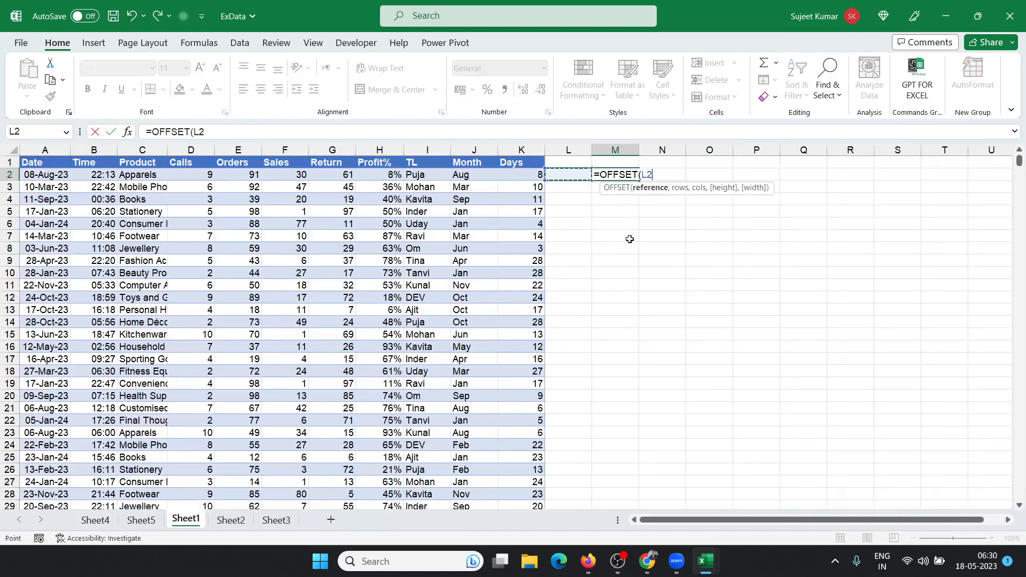
key(Up)
Step: Add 0,0 offsets and COUNTA(A:A) as the OFFSET height argument
text(,)
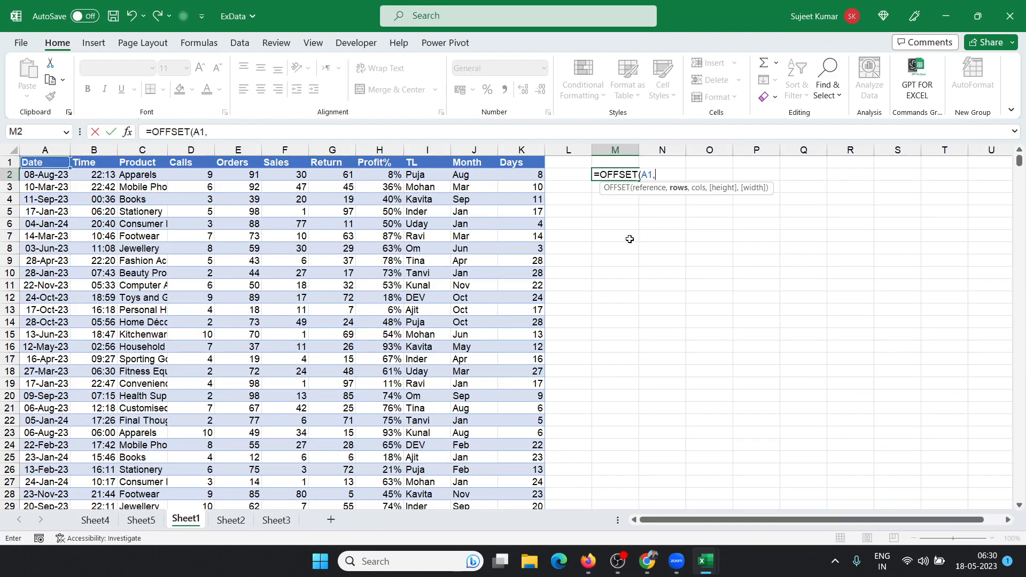
text(0,0,)
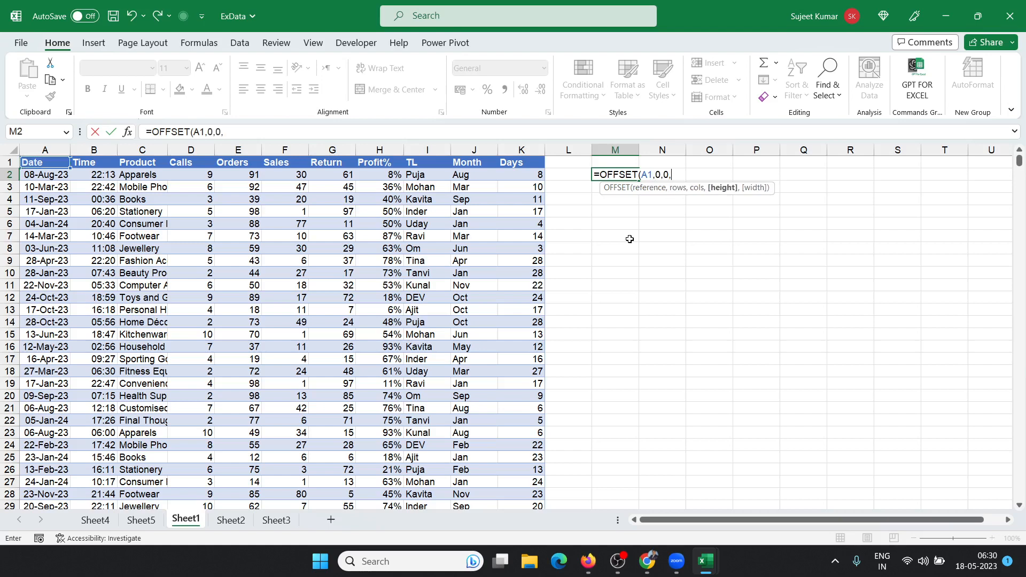
text(coun)
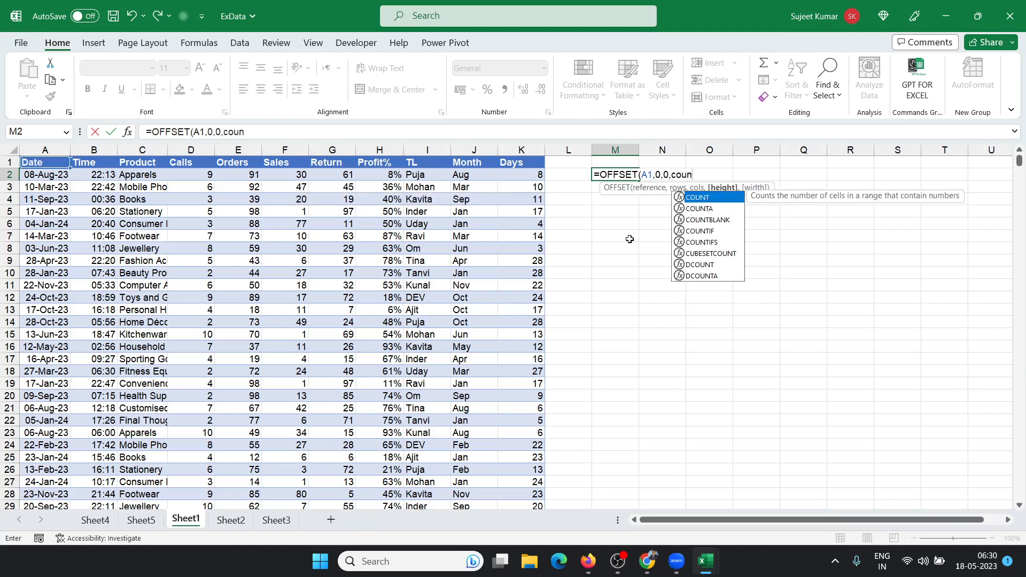
key(Down)
key(Tab)
key(Left)
key(Left)
key(Left)
key(Left)
key(Left)
key(Left)
key(Left)
key(Left)
key(Left)
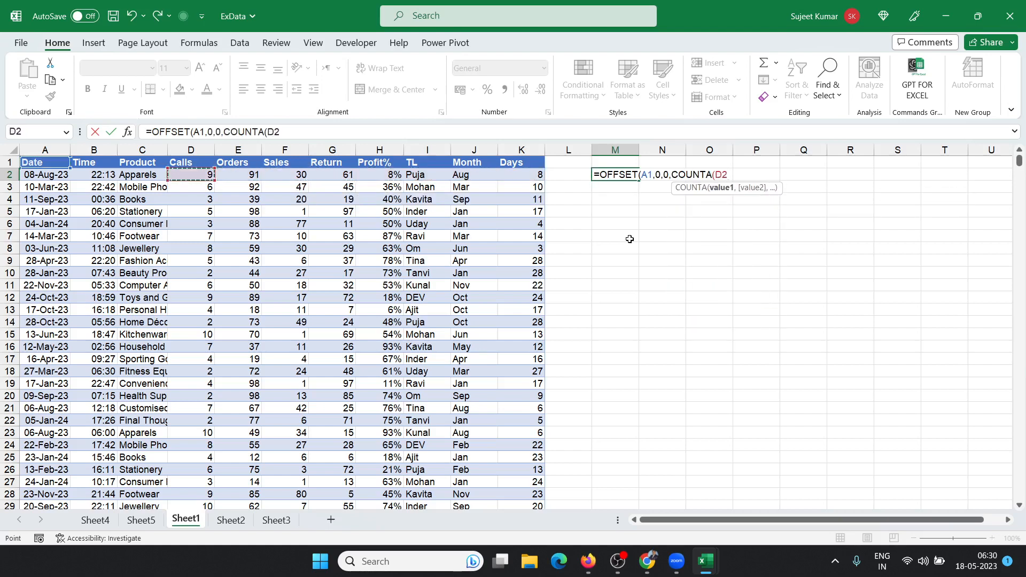
key(Left)
key(Left)
key(Left)
key(ctrl+space)
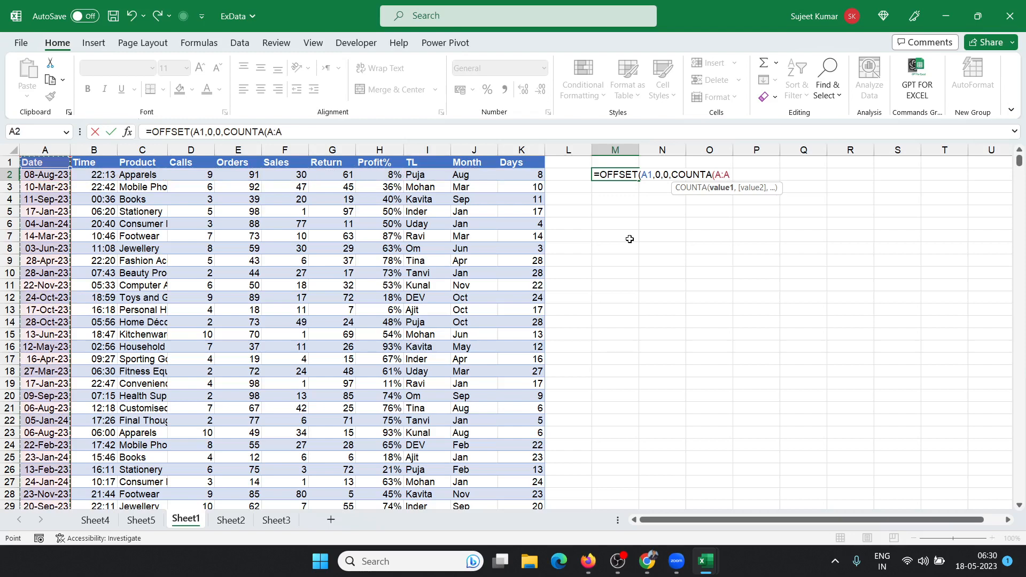
Step: Add COUNTA(1:1) as the width and accept Excel's corrected OFFSET formula
text(),)
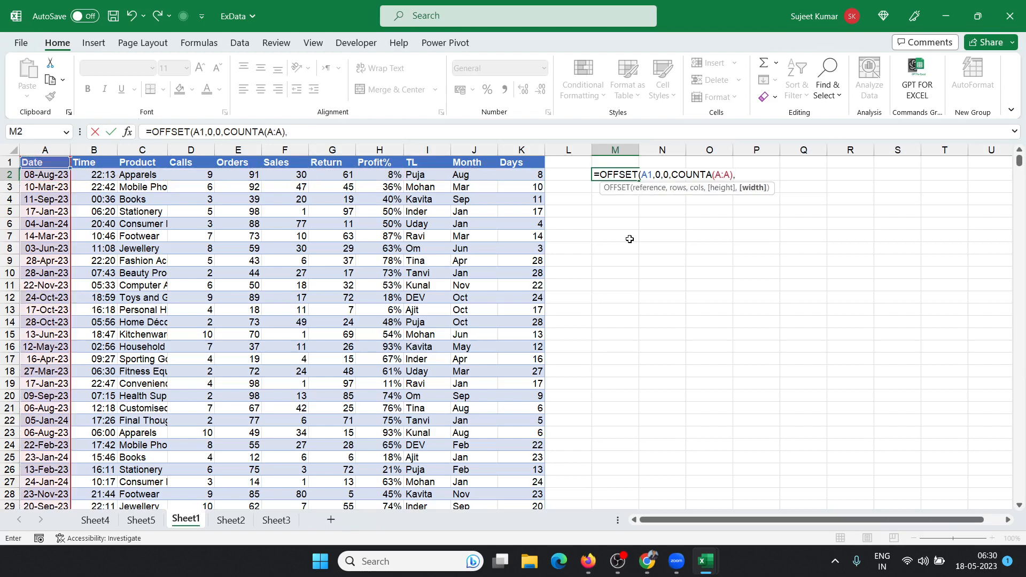
text(cou)
key(Down)
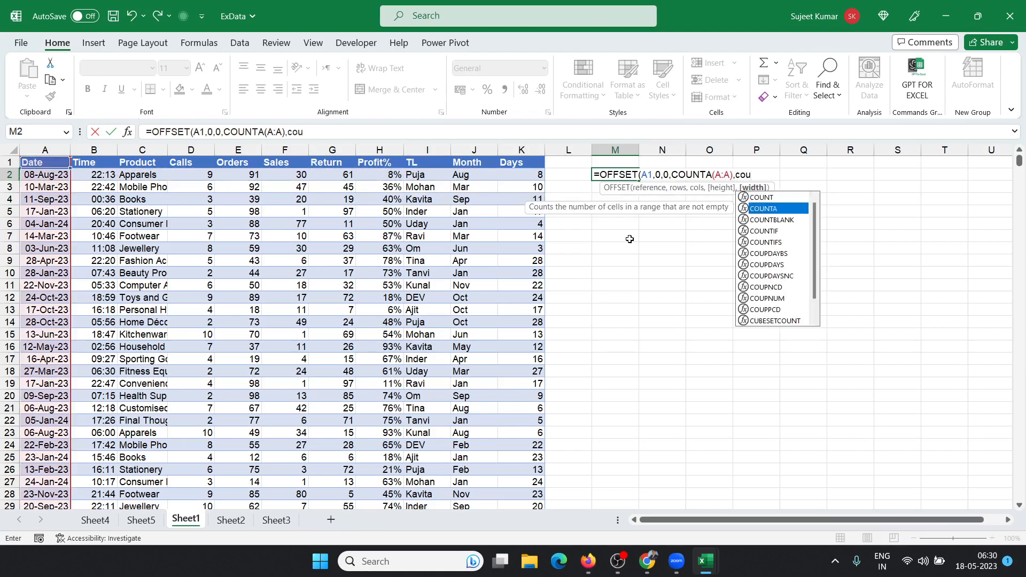
key(Tab)
key(Up)
key(Left)
key(Left)
key(Left)
key(shift+space)
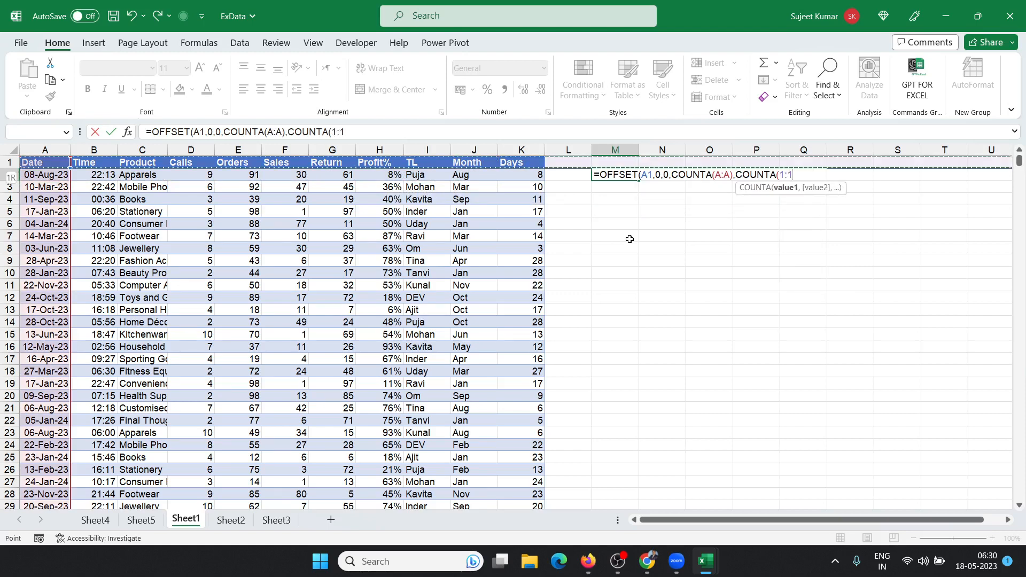
text())
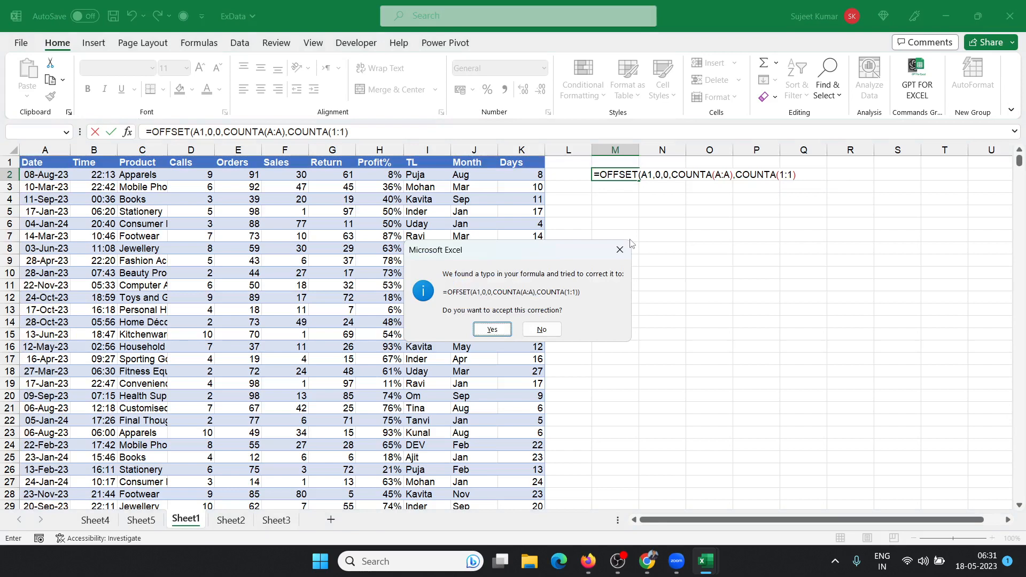
key(Return)
key(Up)
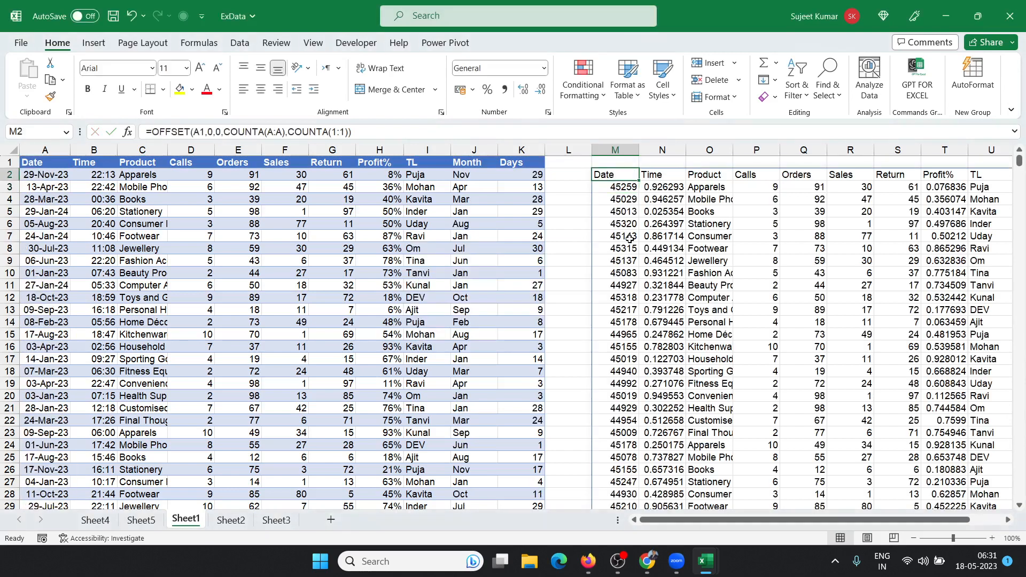
Step: Copy M2's OFFSET formula text and cancel the accidental =L2 edit
click(363, 129)
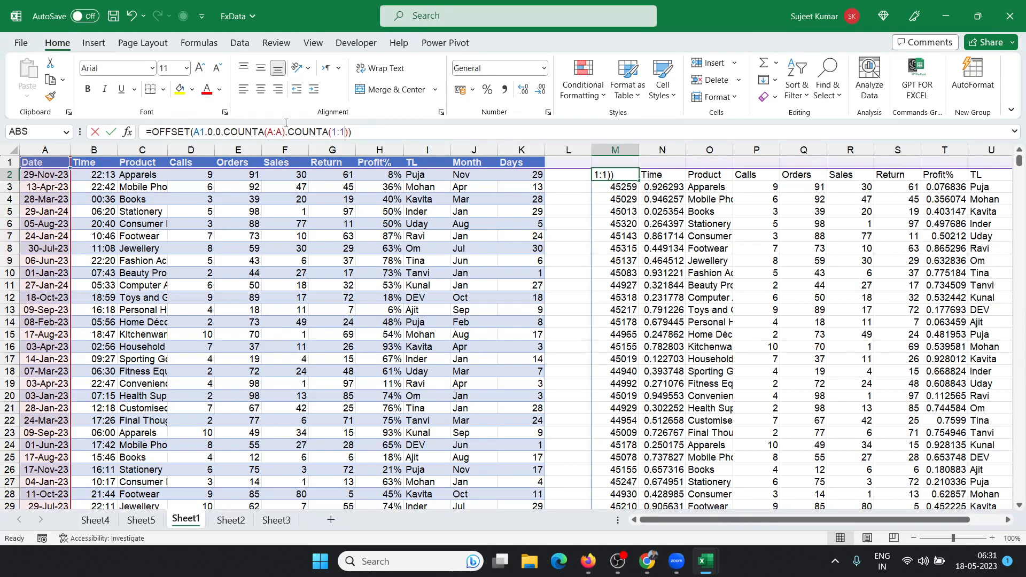
key(ctrl+a)
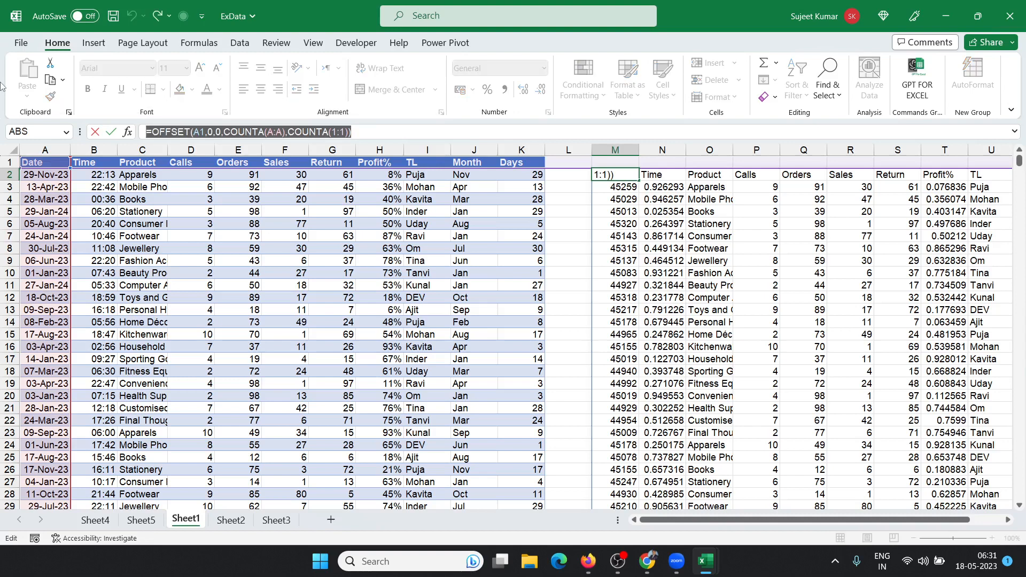
key(ctrl+c)
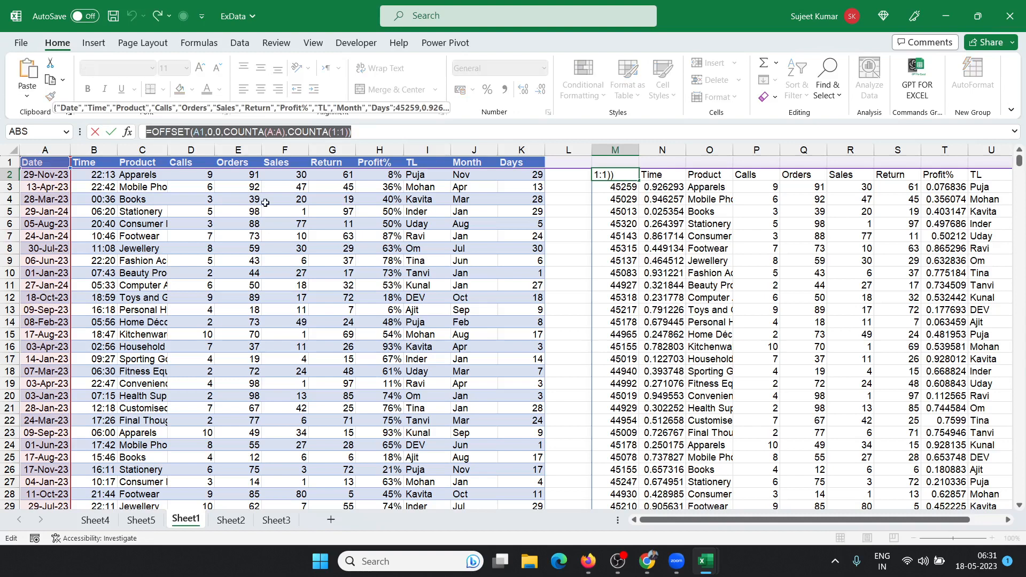
click(568, 175)
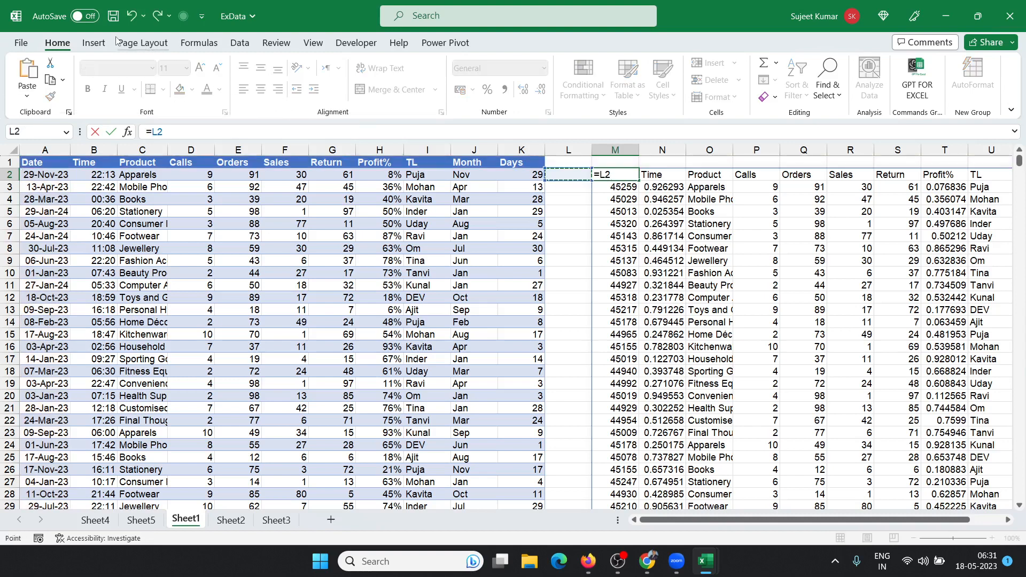
click(216, 45)
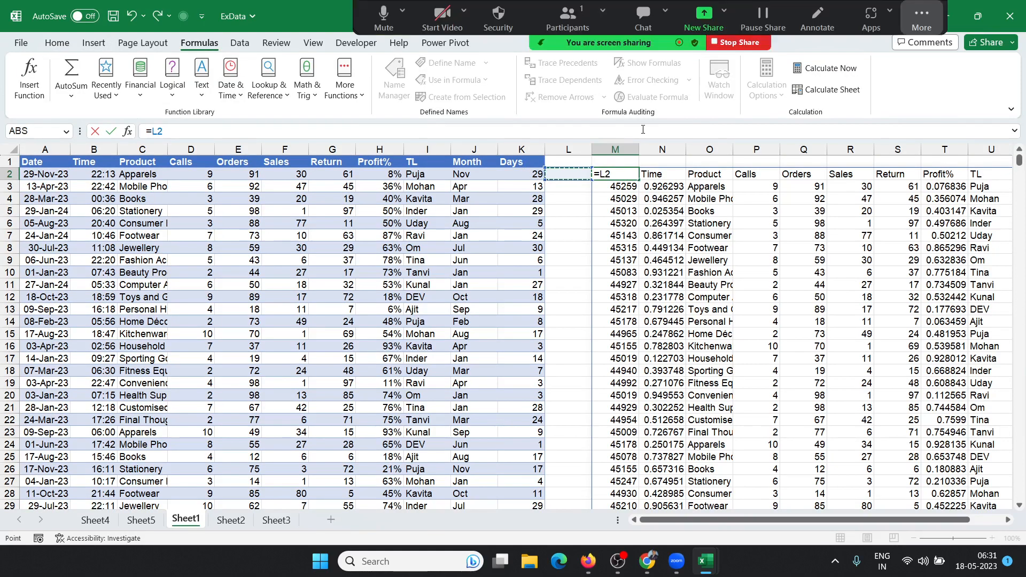
key(Escape)
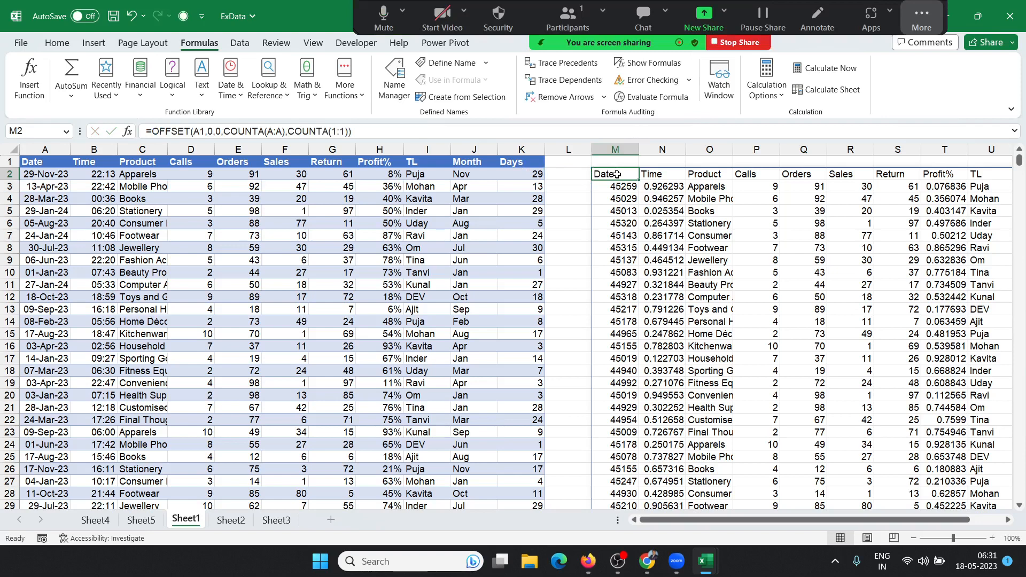
Step: Make A1, A:A and 1:1 absolute in M2's OFFSET formula, then clear M2
double_click(616, 174)
click(644, 175)
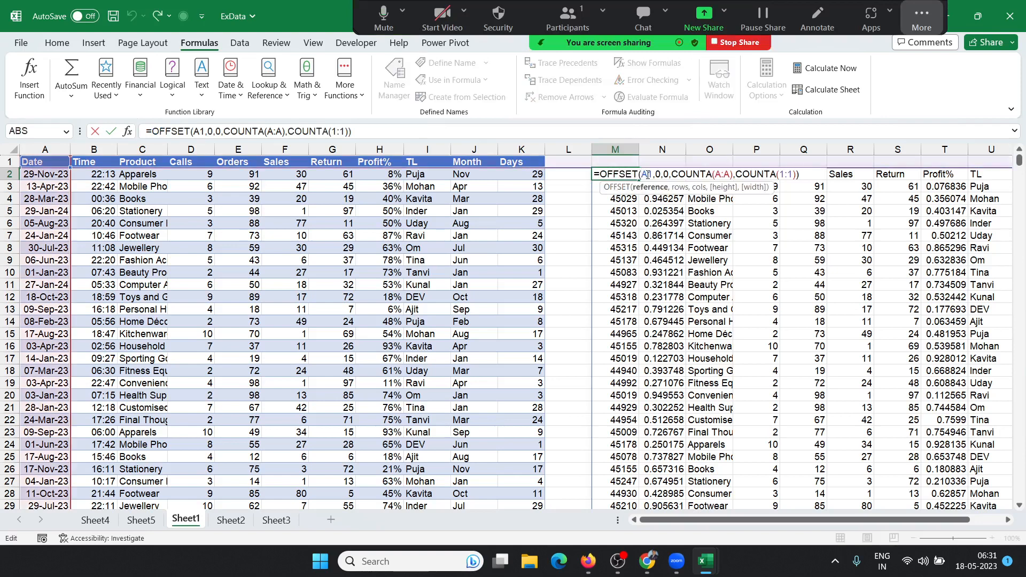
key(F4)
click(727, 174)
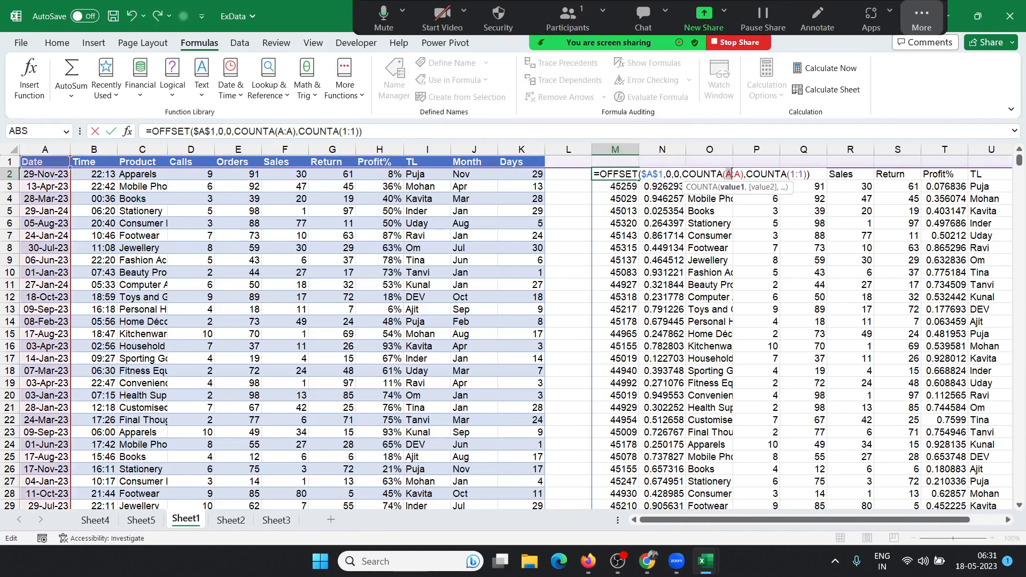
key(F4)
click(793, 175)
key(F4)
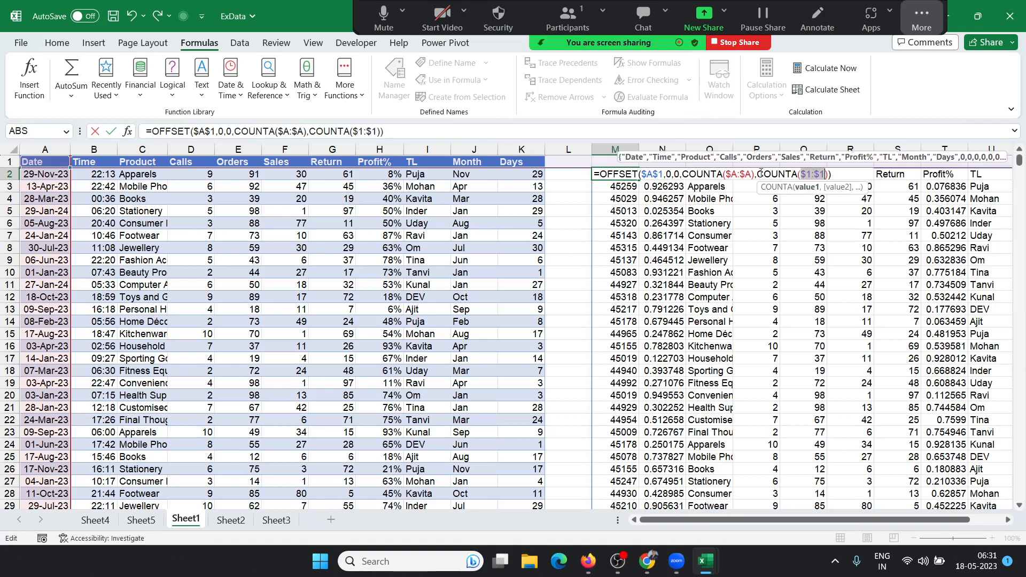
key(ctrl+a)
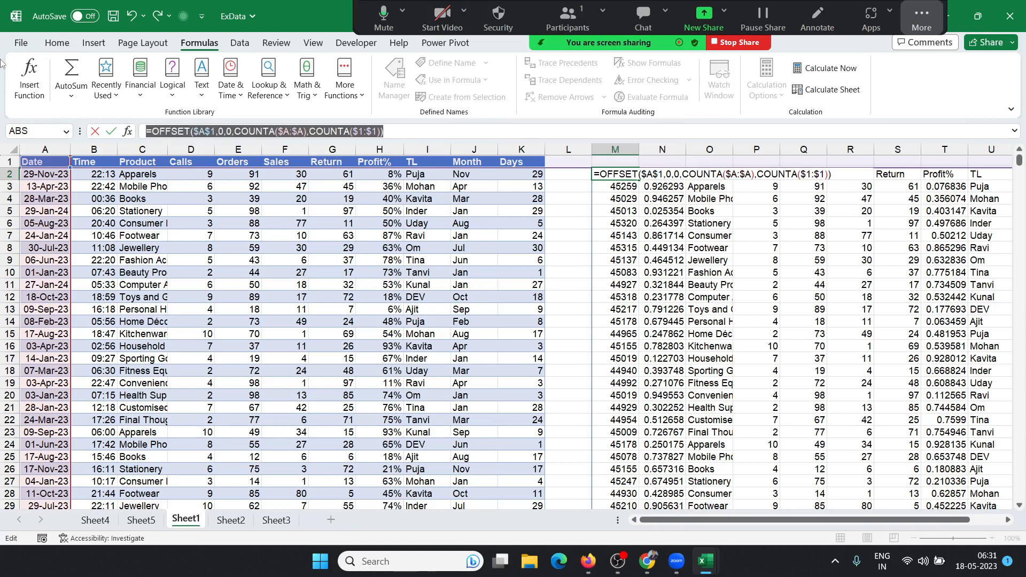
key(Return)
key(Up)
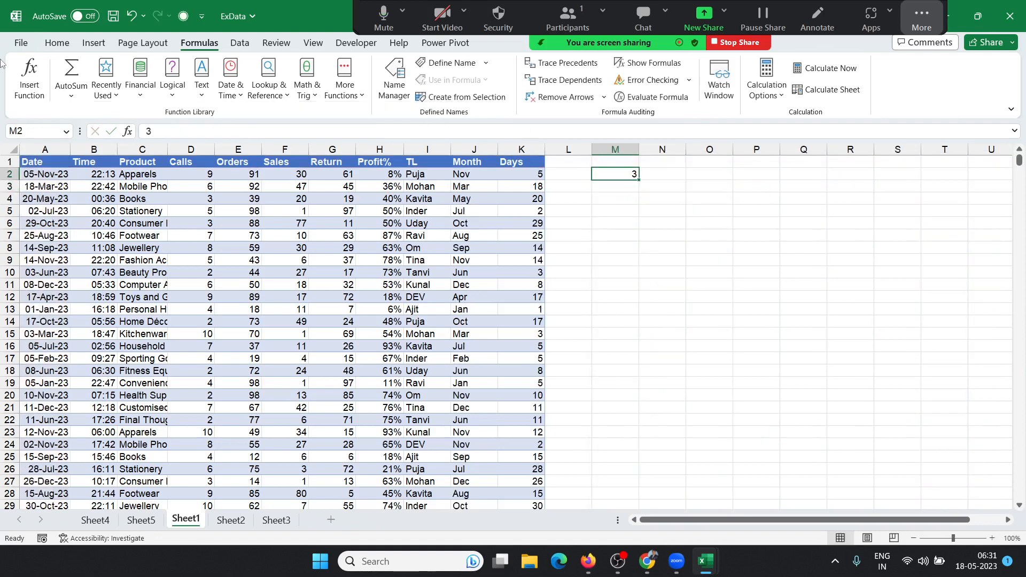
key(Delete)
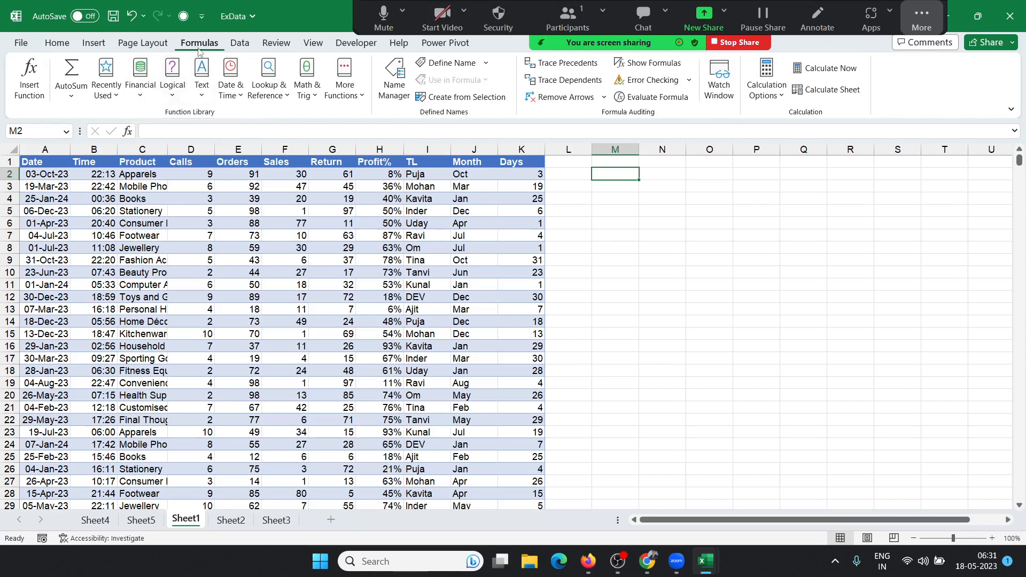
Step: Define the name Data as =OFFSET($A$1,0,0,COUNTA($A:$A),COUNTA($1:$1)), removing the doubled equals sign
click(447, 64)
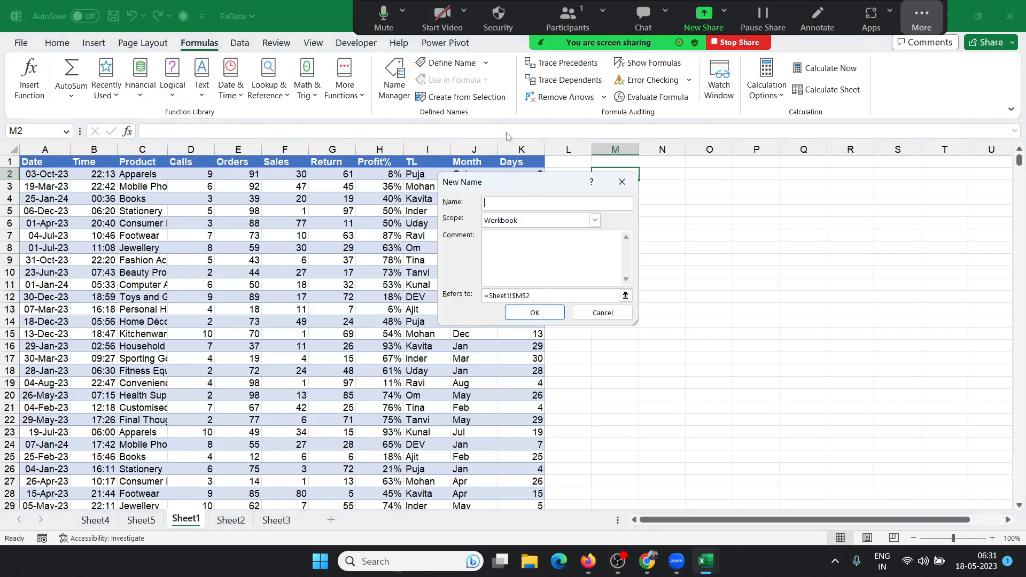
text(Data)
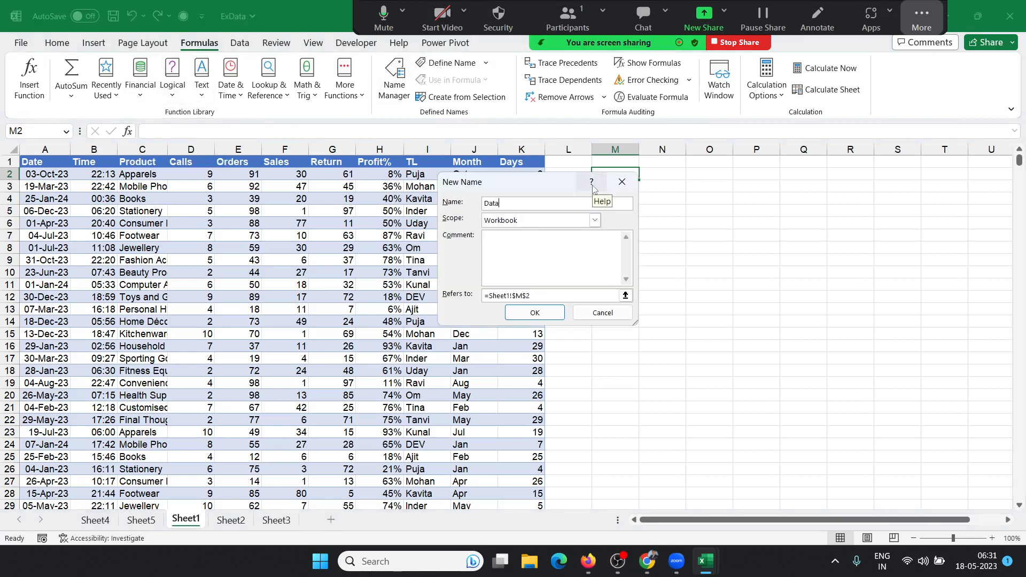
key(Tab)
key(Tab)
key(Tab)
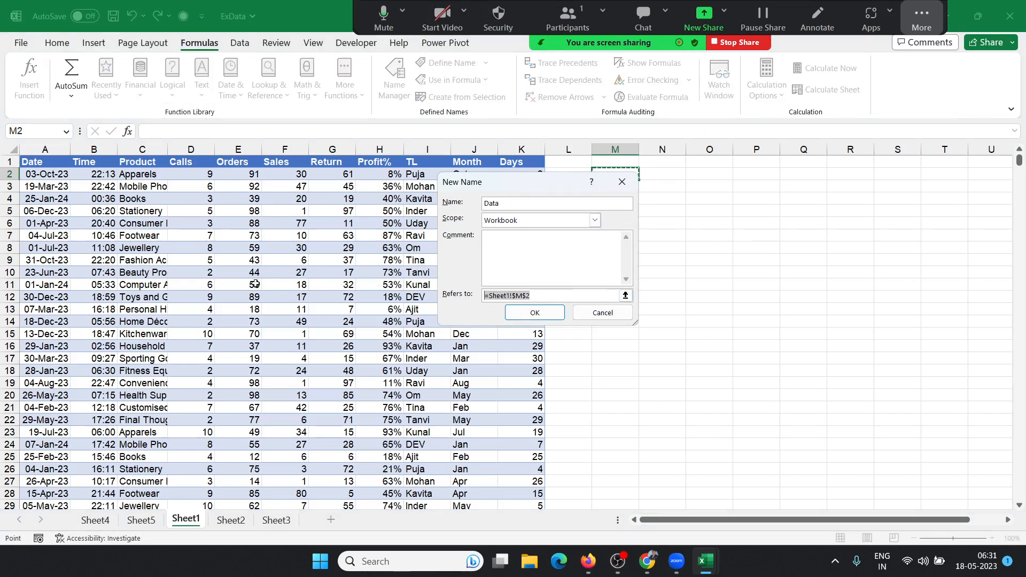
text(=)
key(ctrl+v)
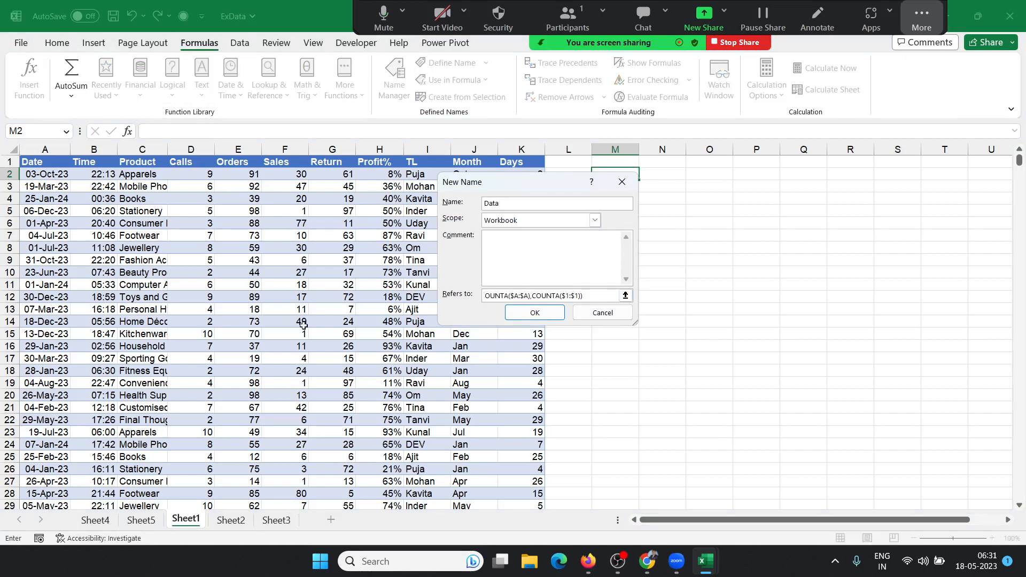
click(535, 314)
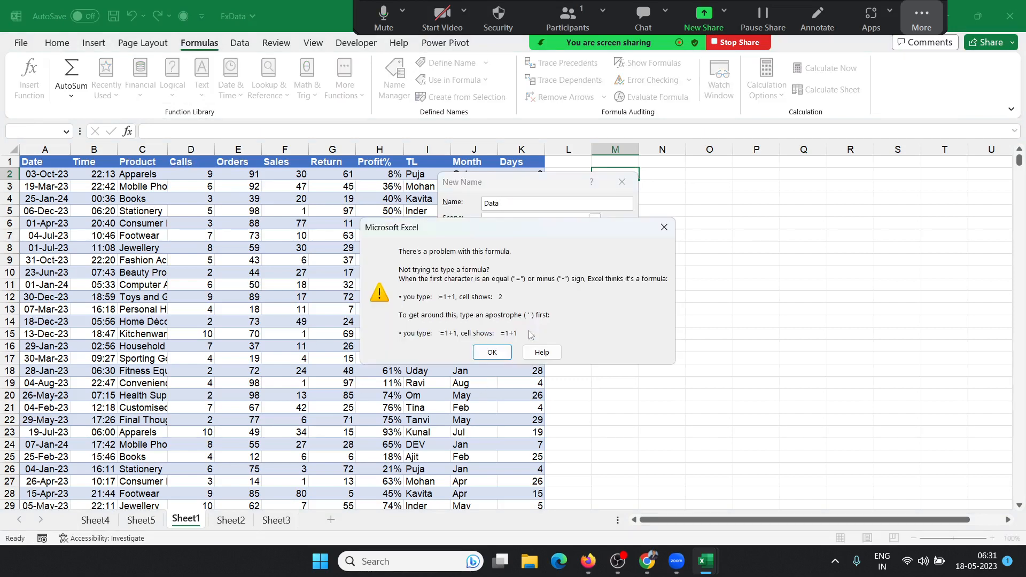
click(496, 354)
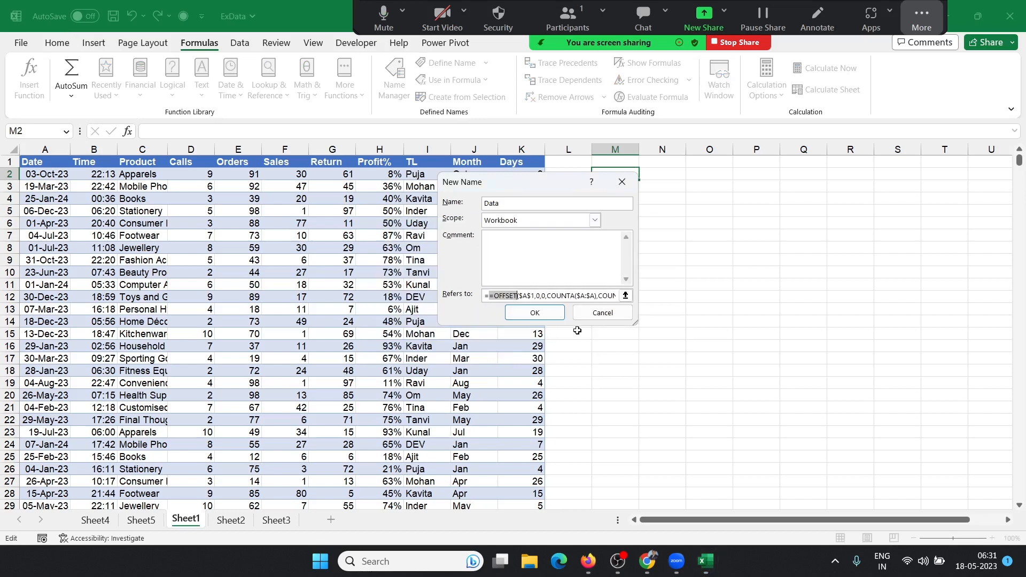
click(495, 296)
key(BackSpace)
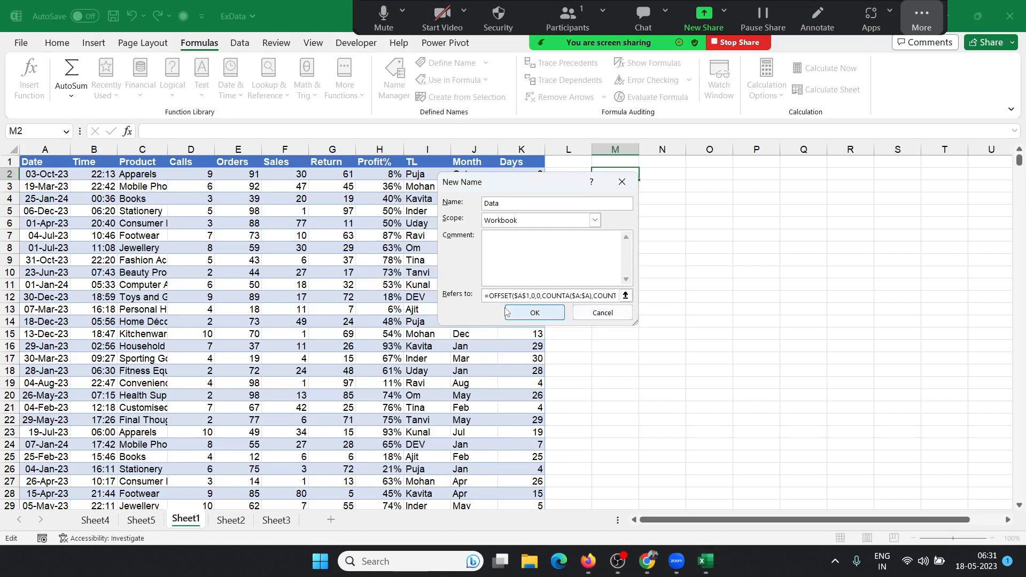
click(529, 312)
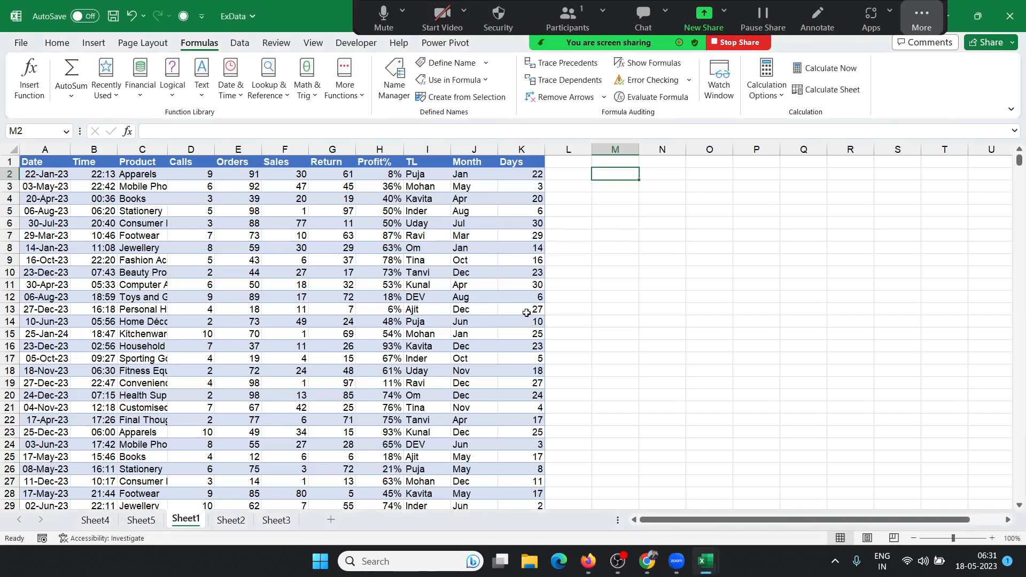
Step: Insert empty PivotTable4 at Sheet3!$A$1 from the Data range, then go back to Sheet1
click(90, 44)
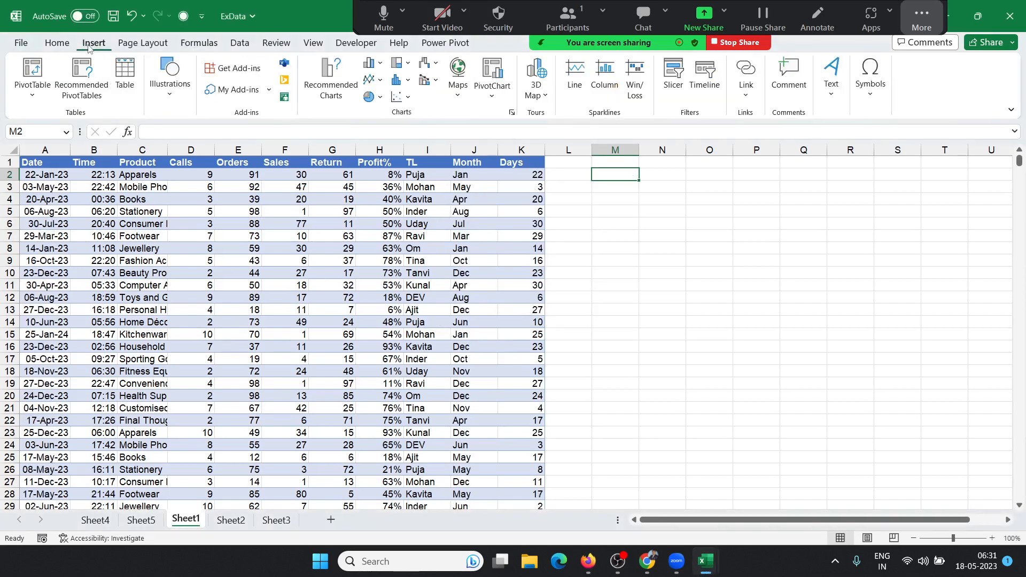
click(277, 520)
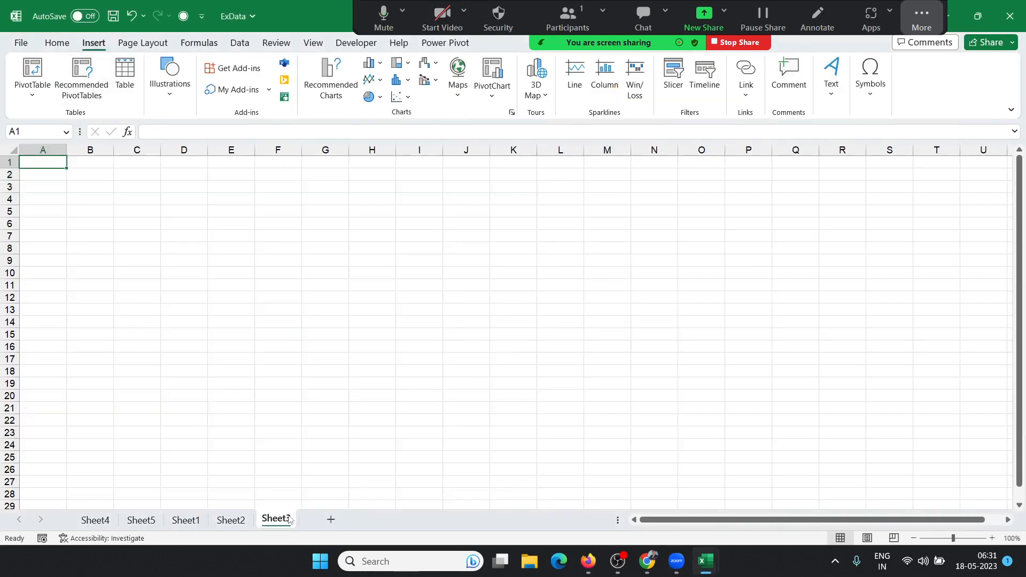
click(36, 87)
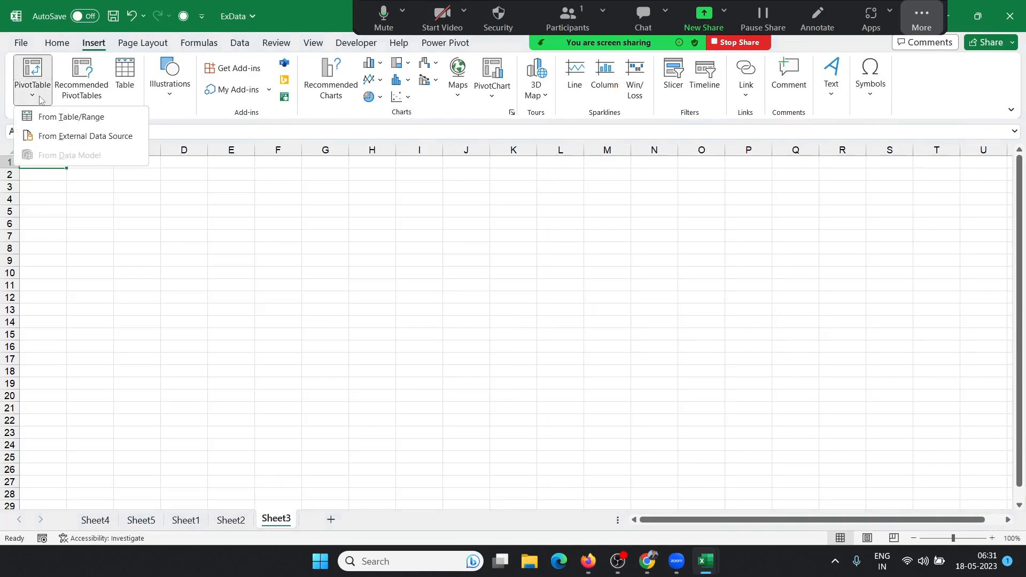
click(58, 117)
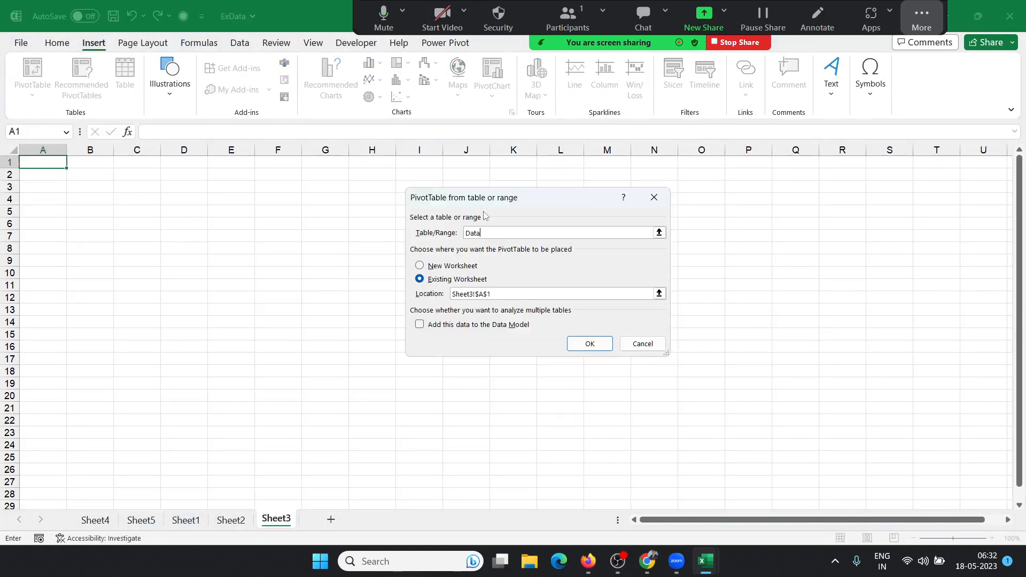
click(588, 343)
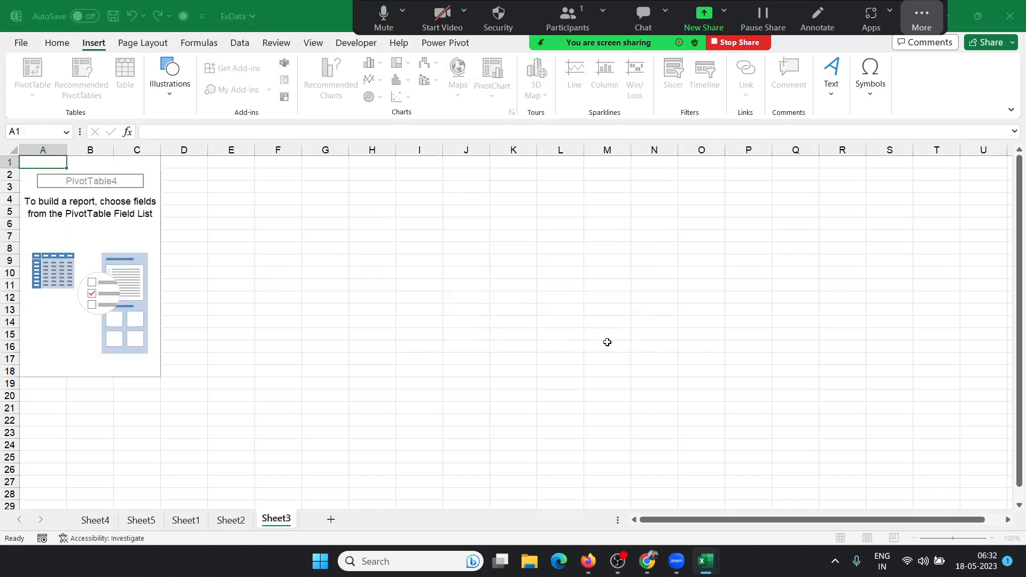
click(104, 213)
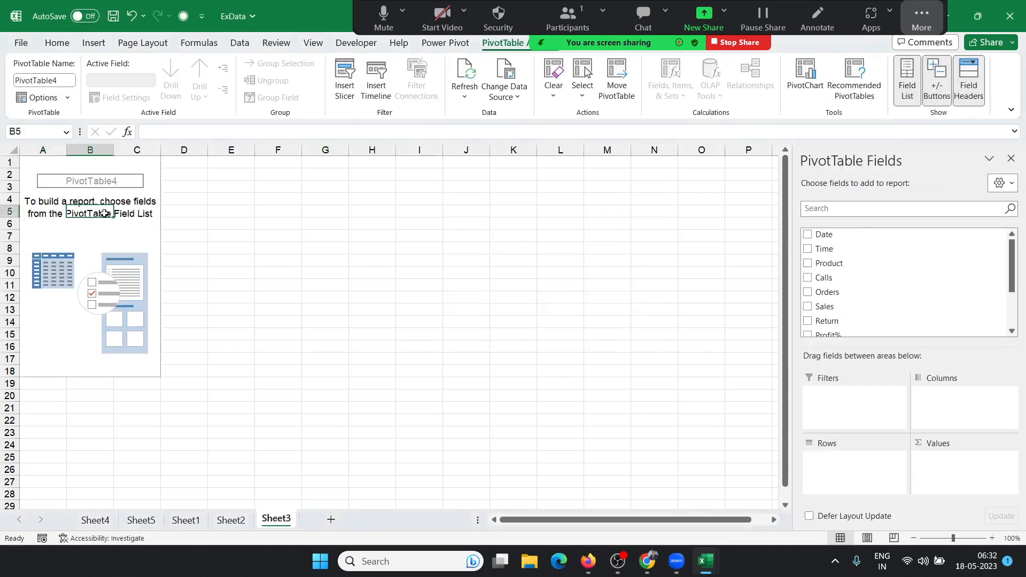
scroll(112, 248, down, 6)
scroll(143, 258, up, 6)
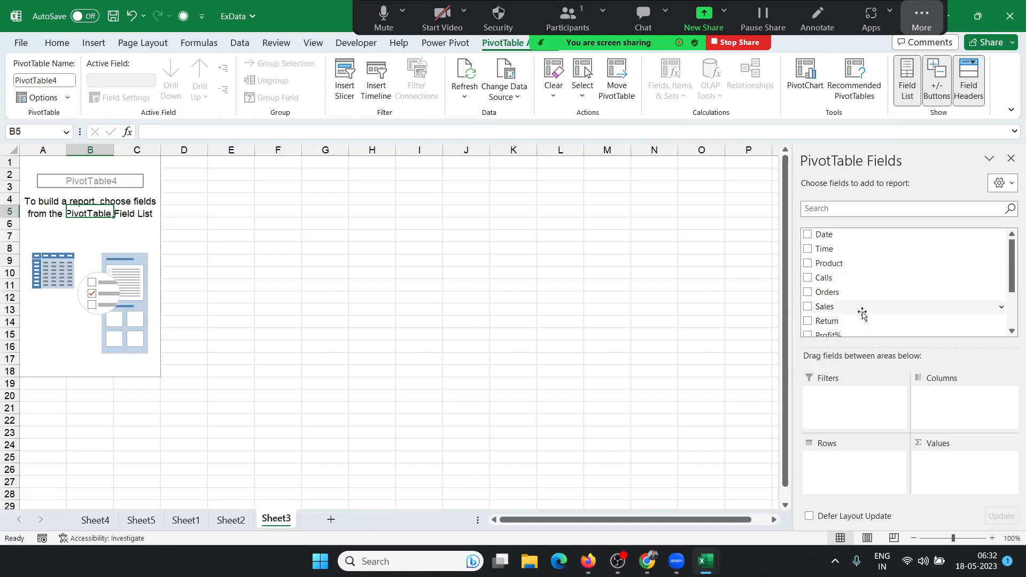
scroll(861, 310, down, 3)
scroll(862, 313, up, 3)
click(185, 520)
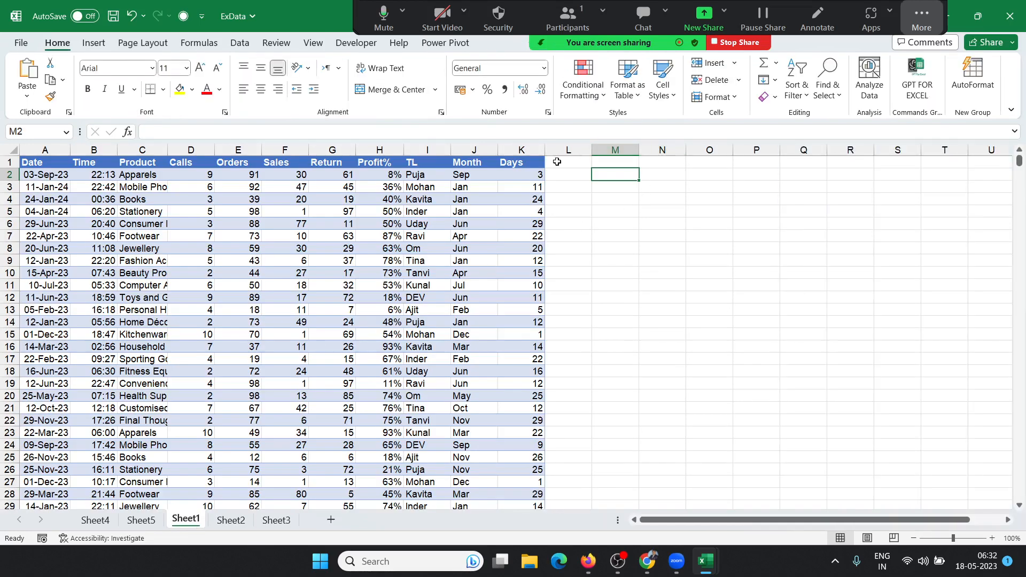
Step: Glance at Sheet3's PivotTable, then return to Sheet1 and clear the column L selection
drag(557, 161, 553, 271)
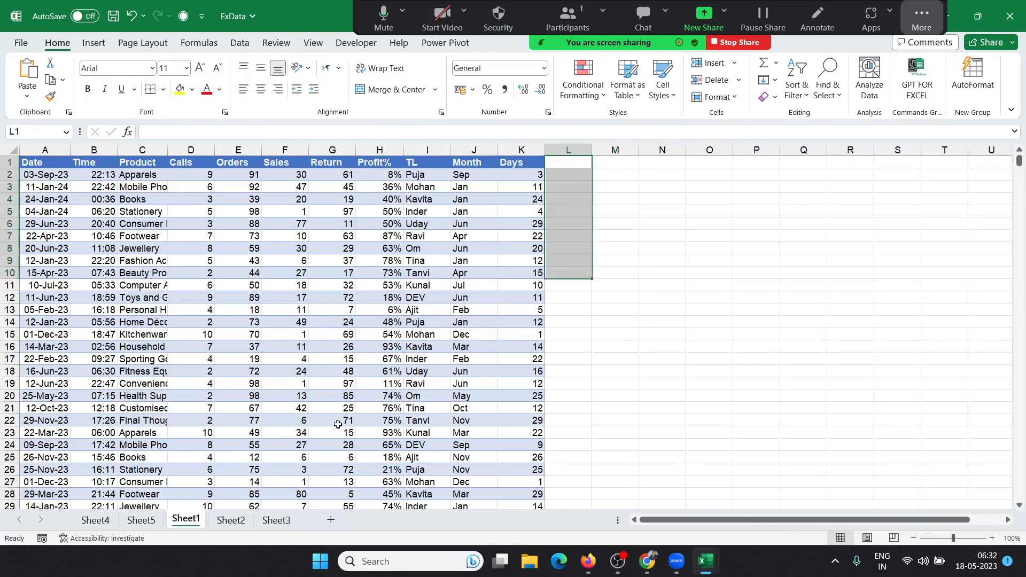
click(277, 520)
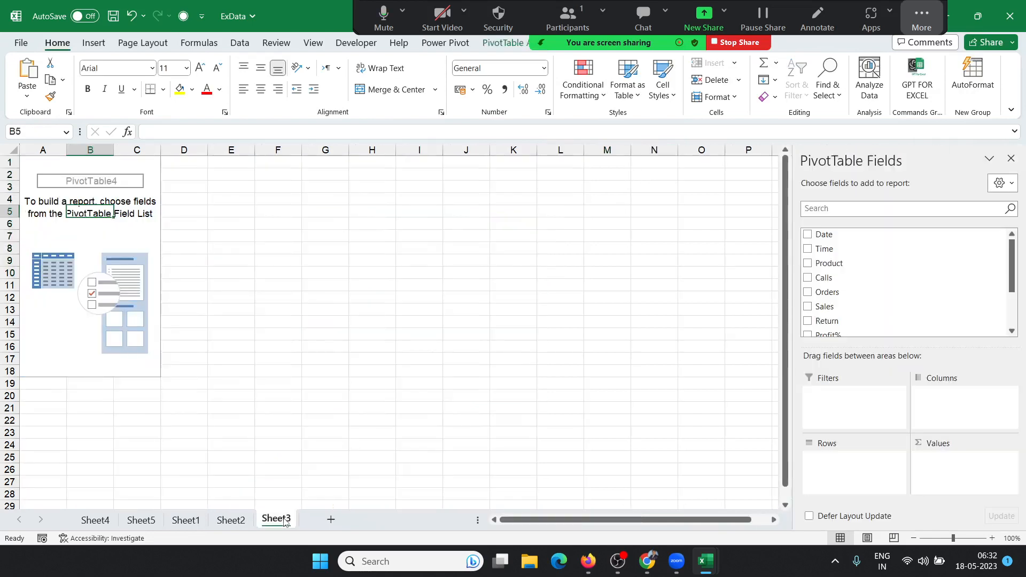
click(202, 523)
click(264, 338)
Step: In M3, start =OFFSET(A1,0,0,COUNTA(A:A) by clicking A1 and column A
click(614, 182)
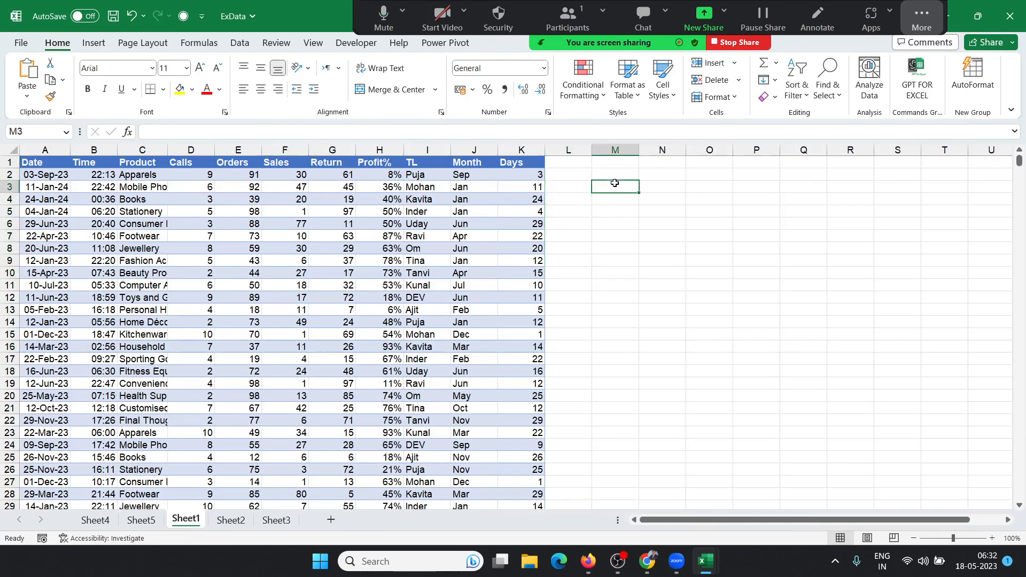
text(=)
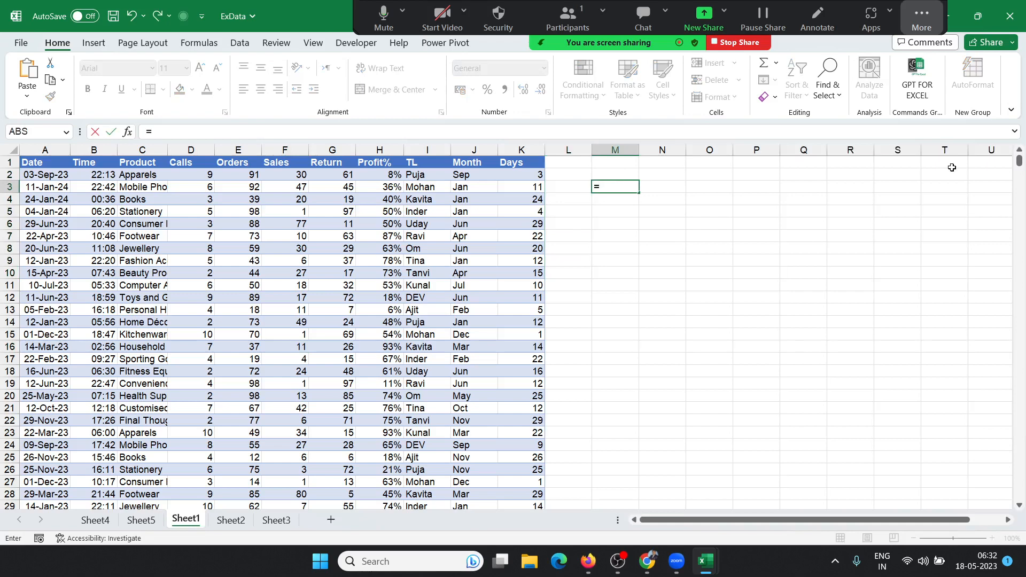
text(off)
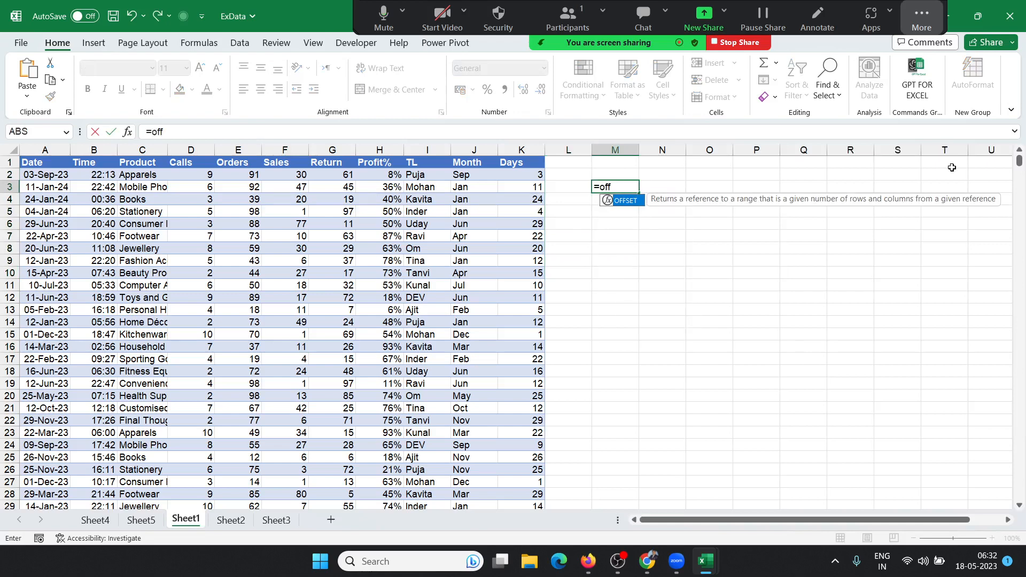
key(Tab)
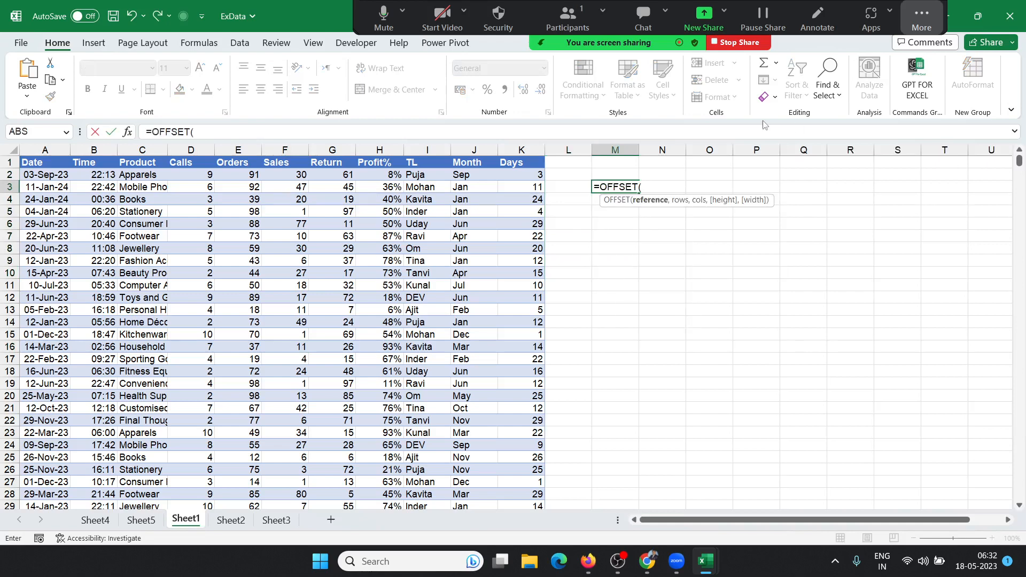
click(34, 161)
text(,)
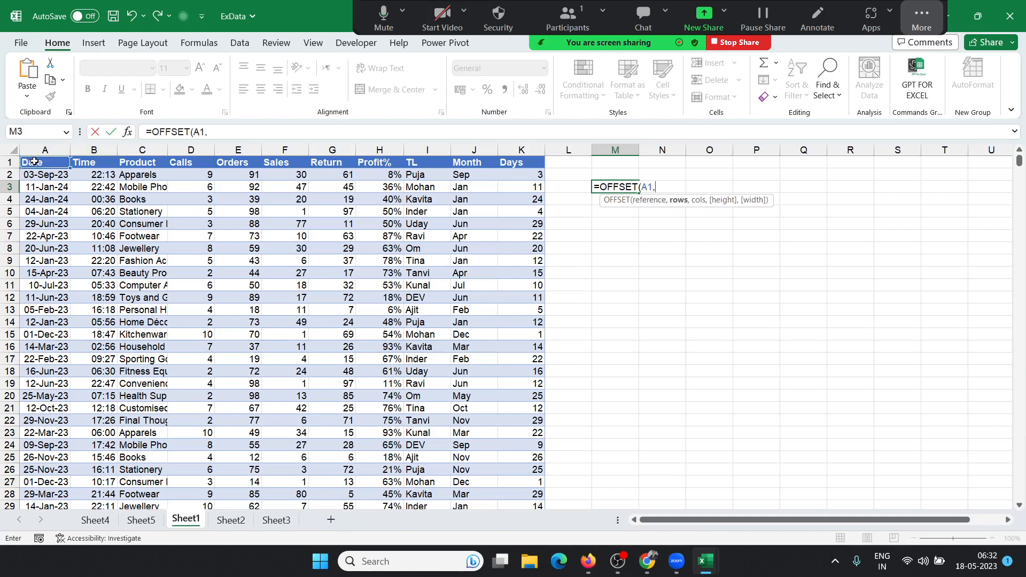
text(0,0,)
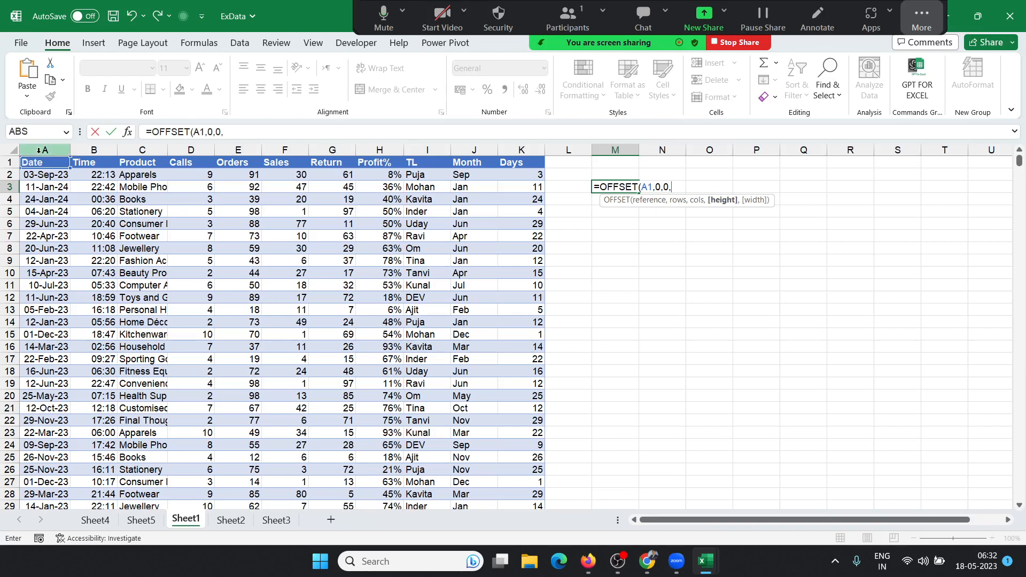
text(coun)
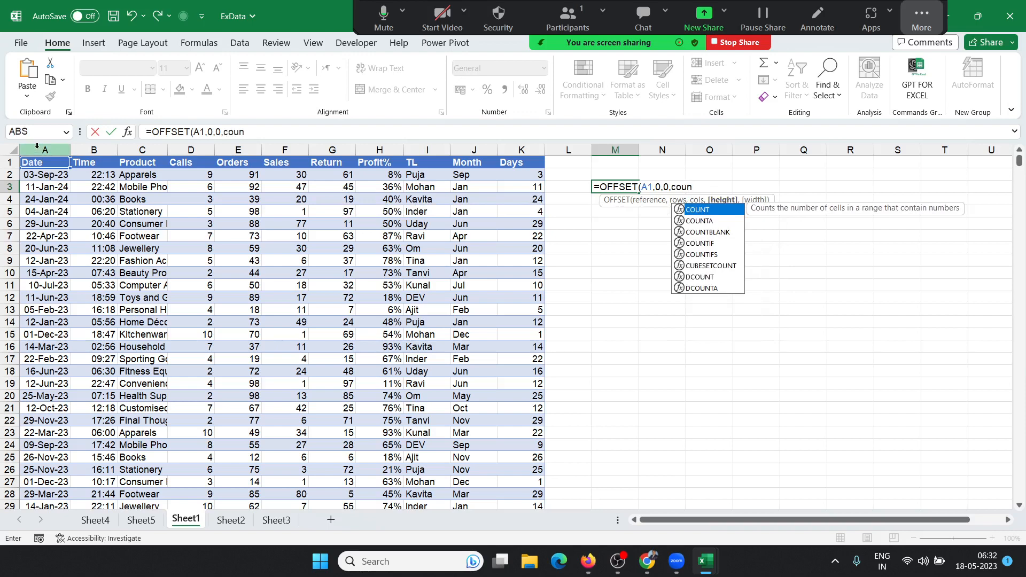
key(Down)
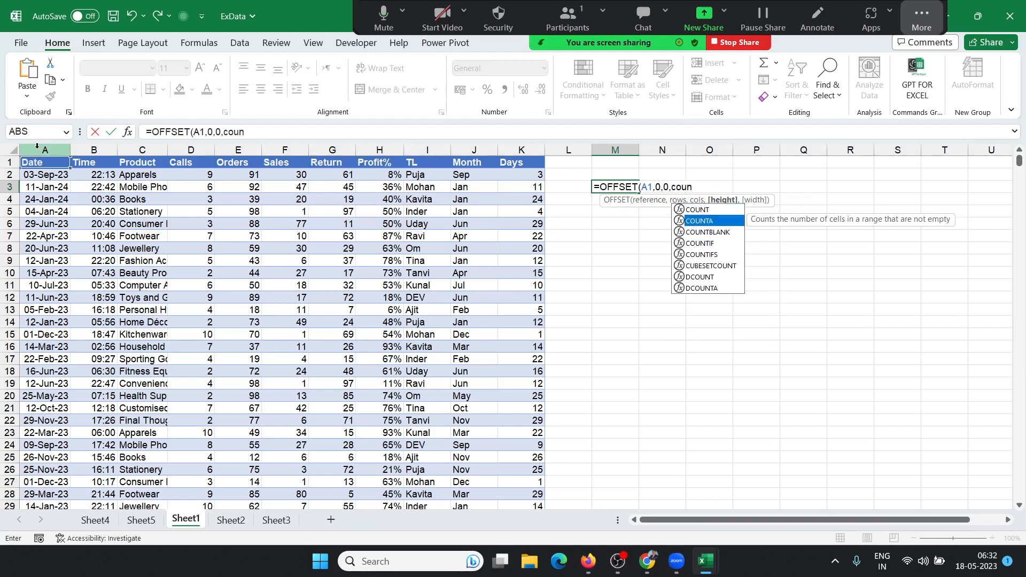
key(Tab)
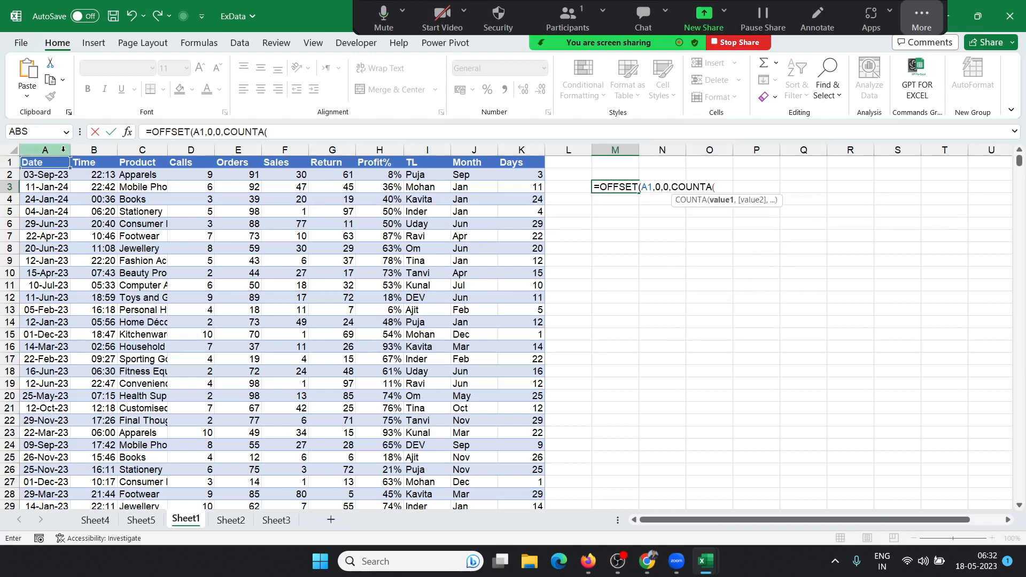
click(63, 150)
Step: Finish with COUNTA(1:1) as the width so M3 spills the whole table
text())
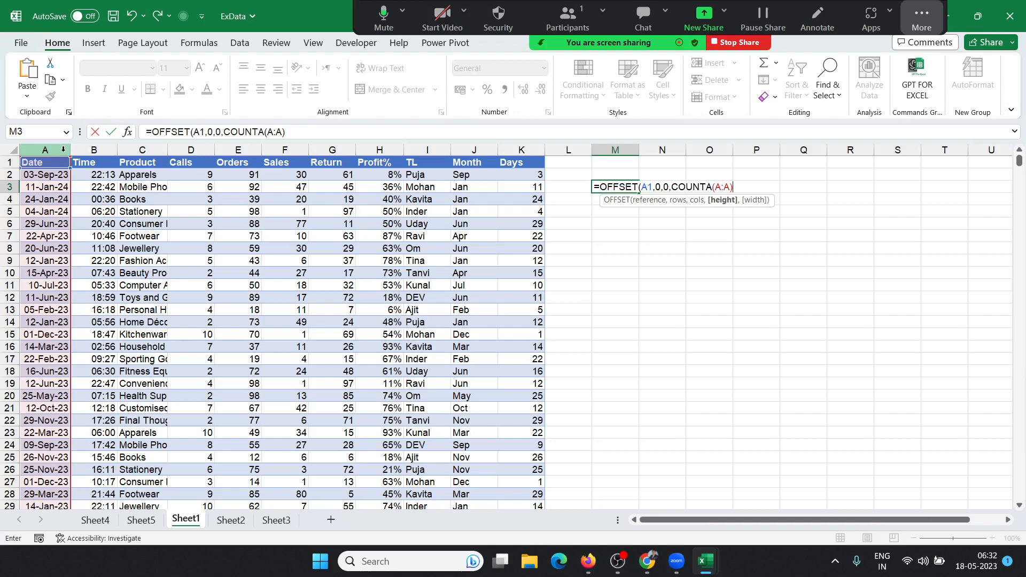
text(,cou)
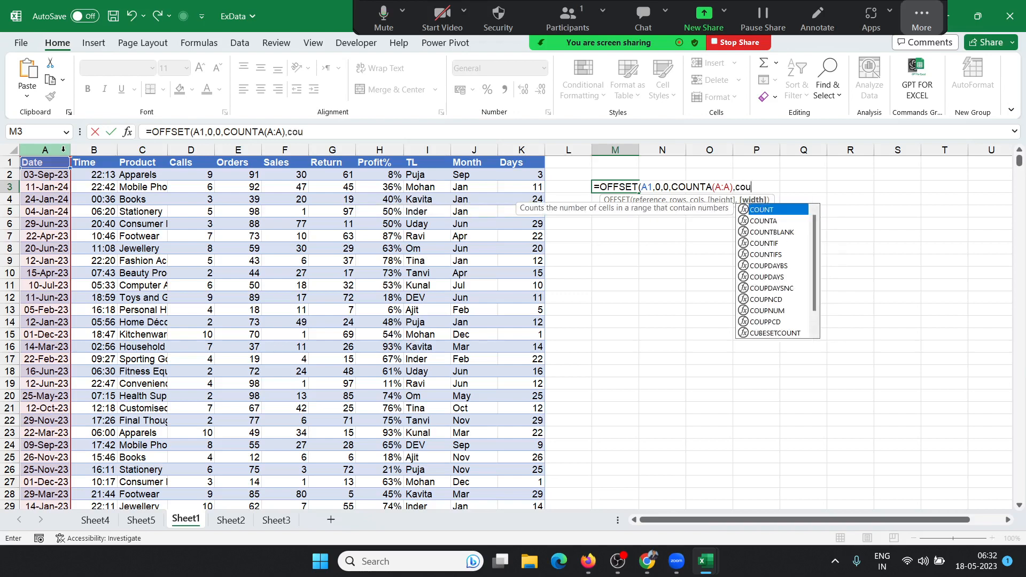
key(Down)
key(Tab)
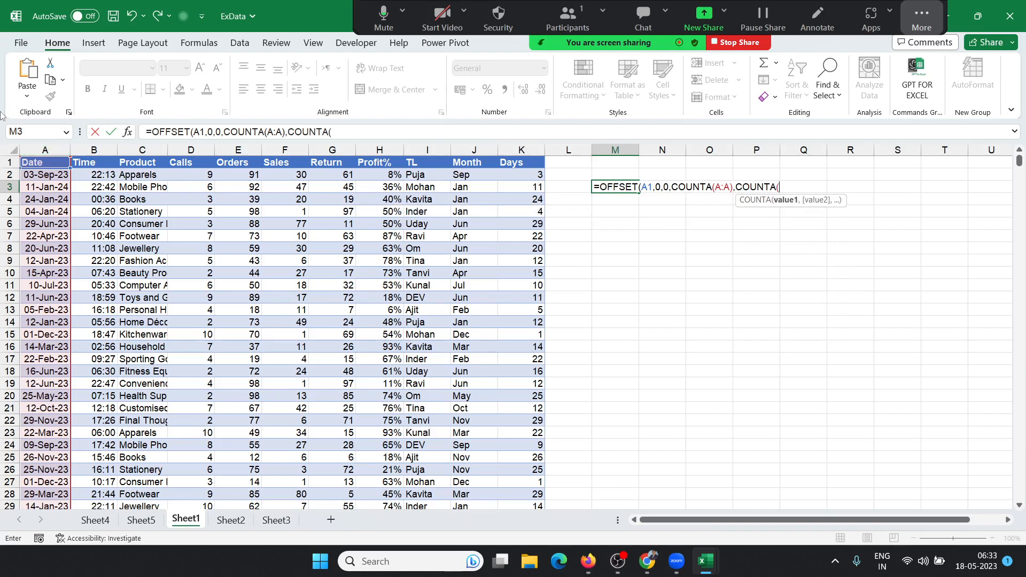
click(9, 162)
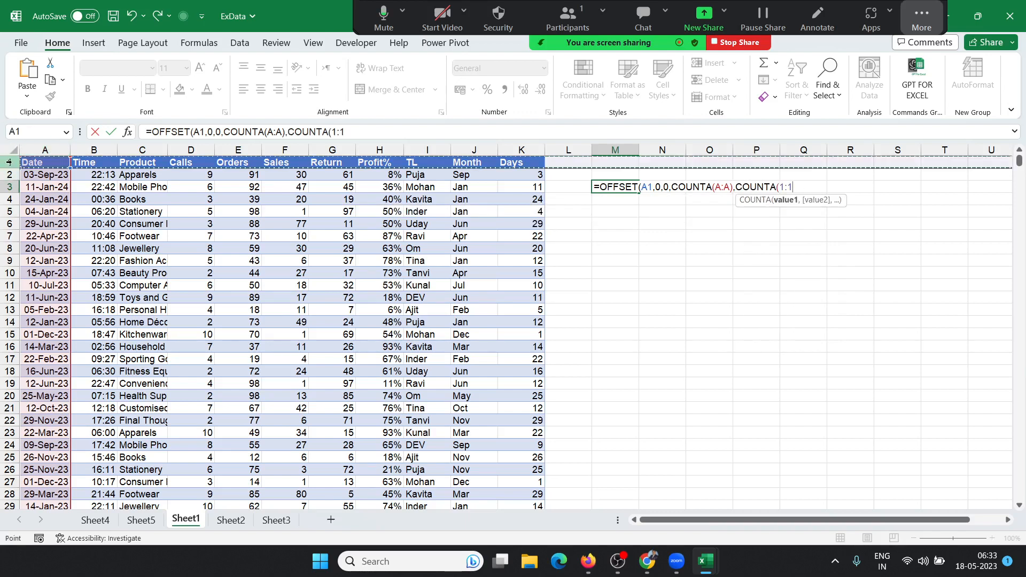
text())
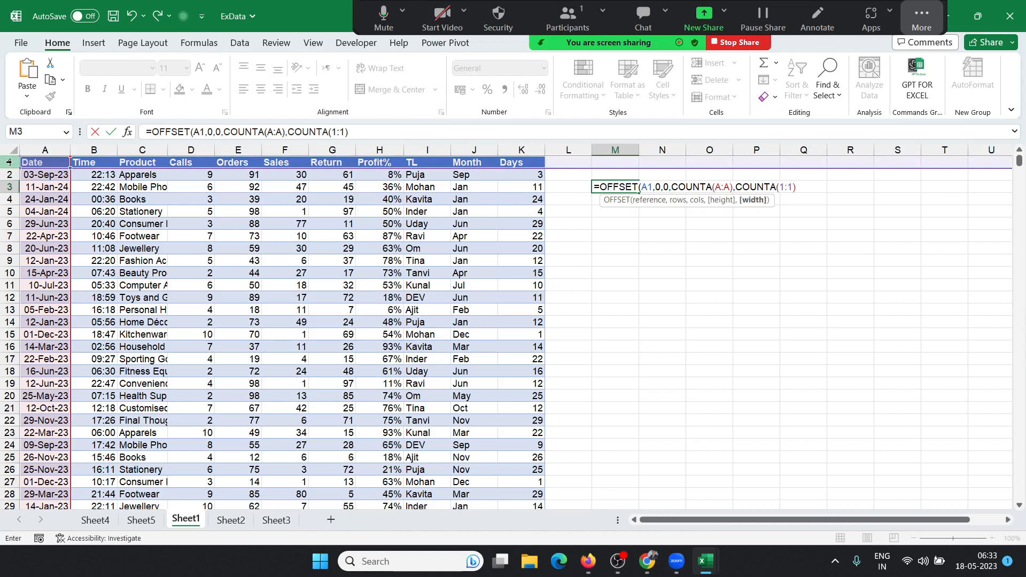
key(Return)
key(Return)
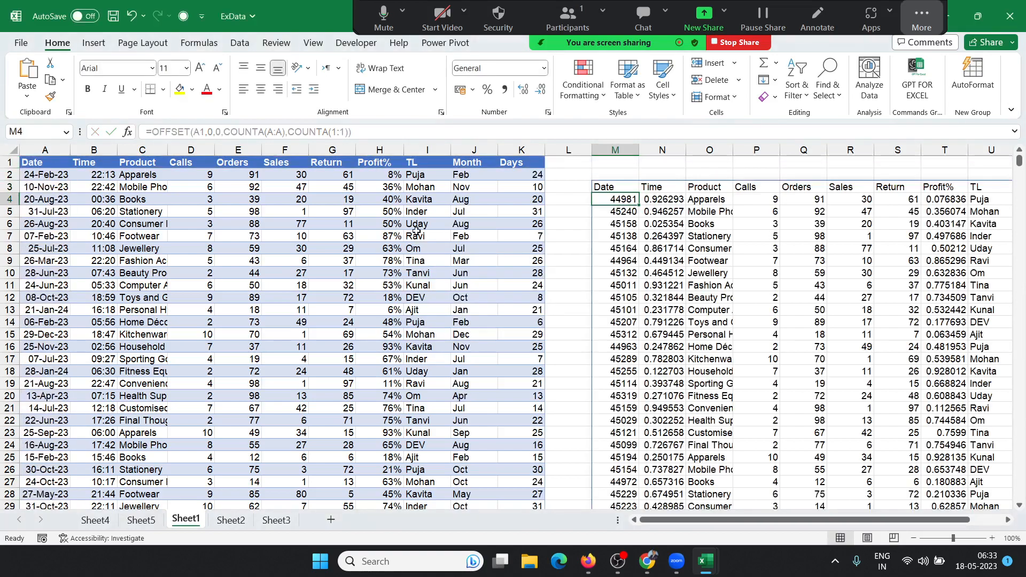
scroll(901, 263, down, 4)
scroll(900, 263, up, 4)
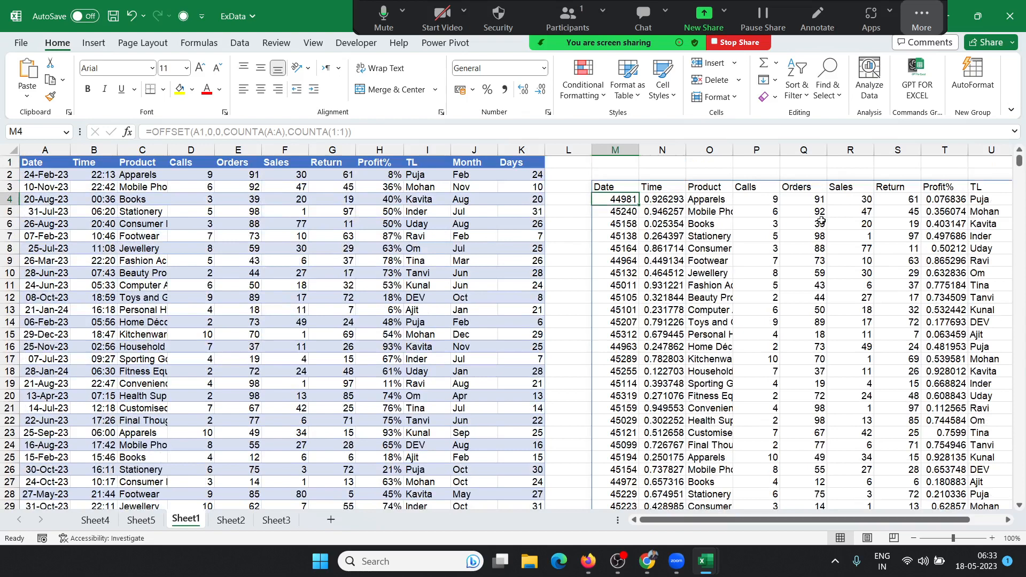
click(615, 188)
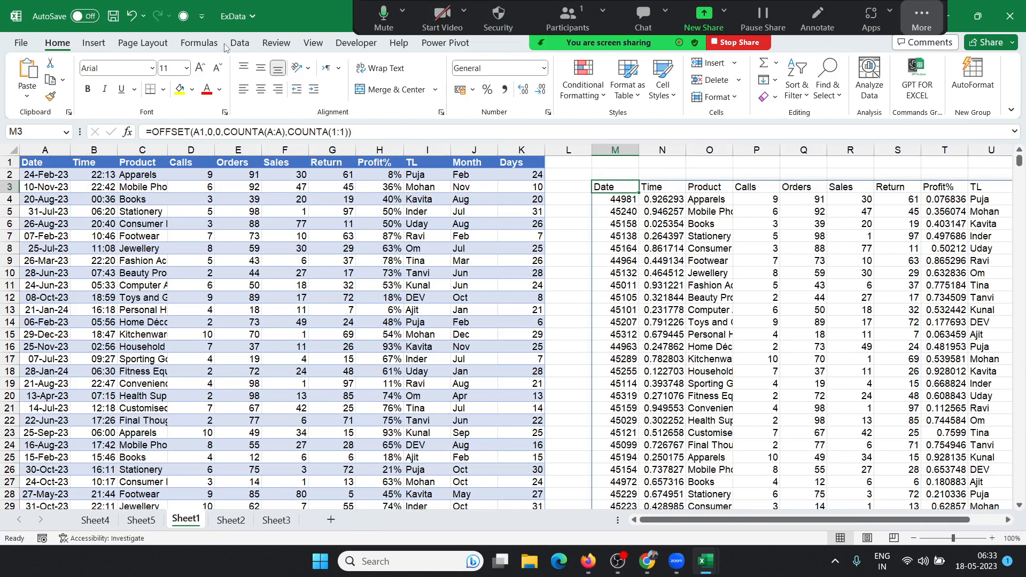
click(200, 43)
click(389, 95)
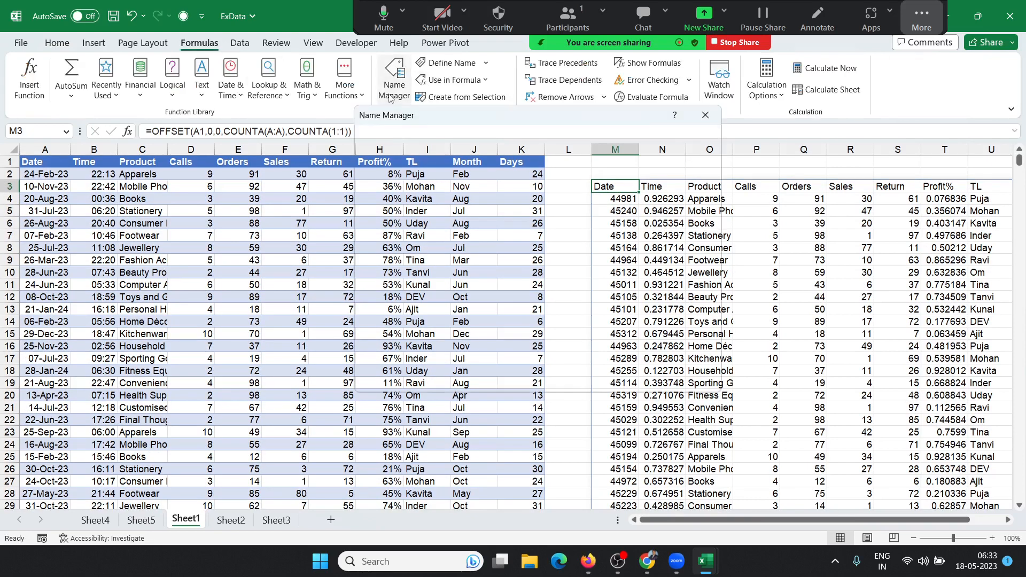
click(421, 356)
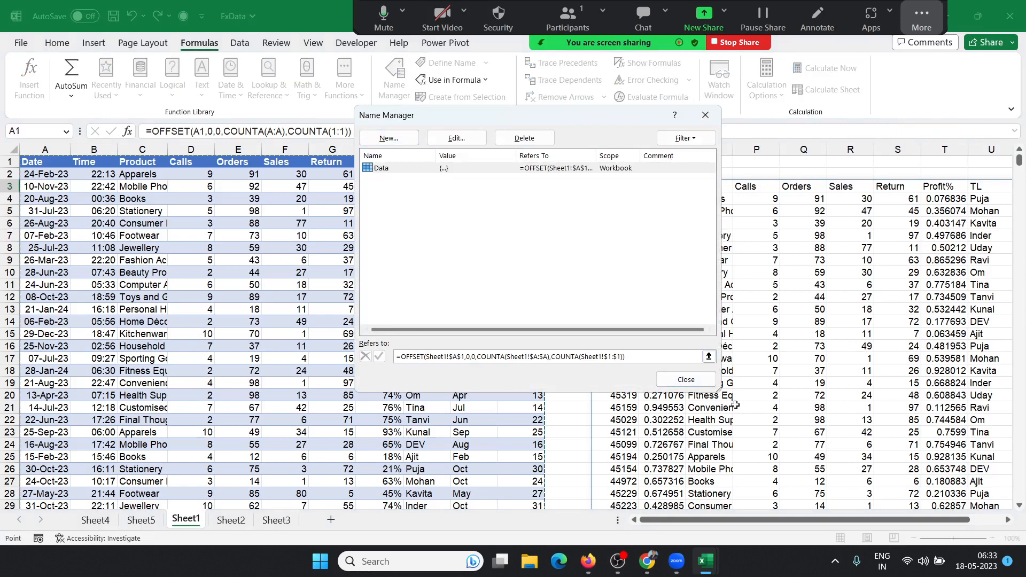
drag(650, 359, 200, 311)
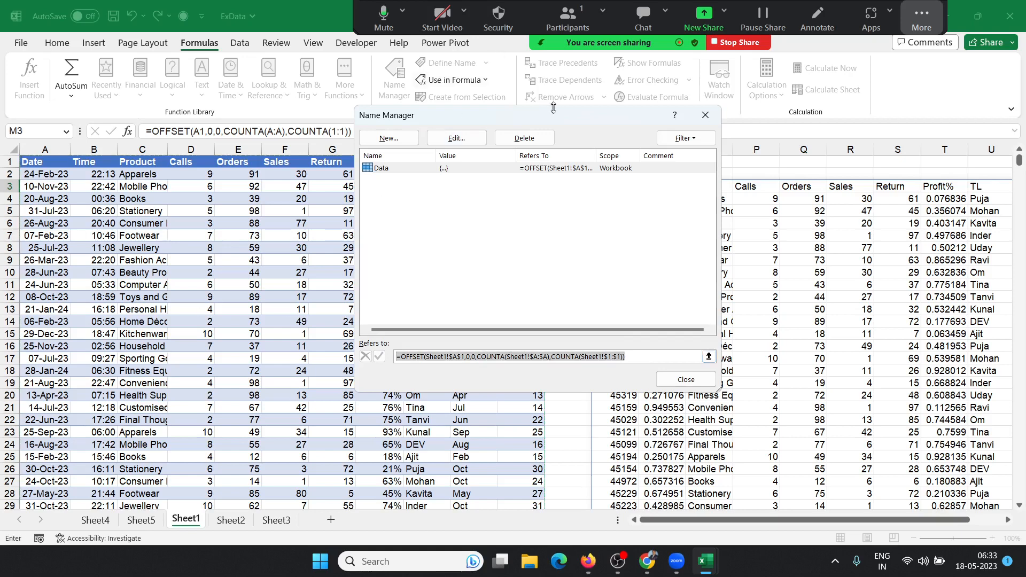
drag(555, 107, 466, 170)
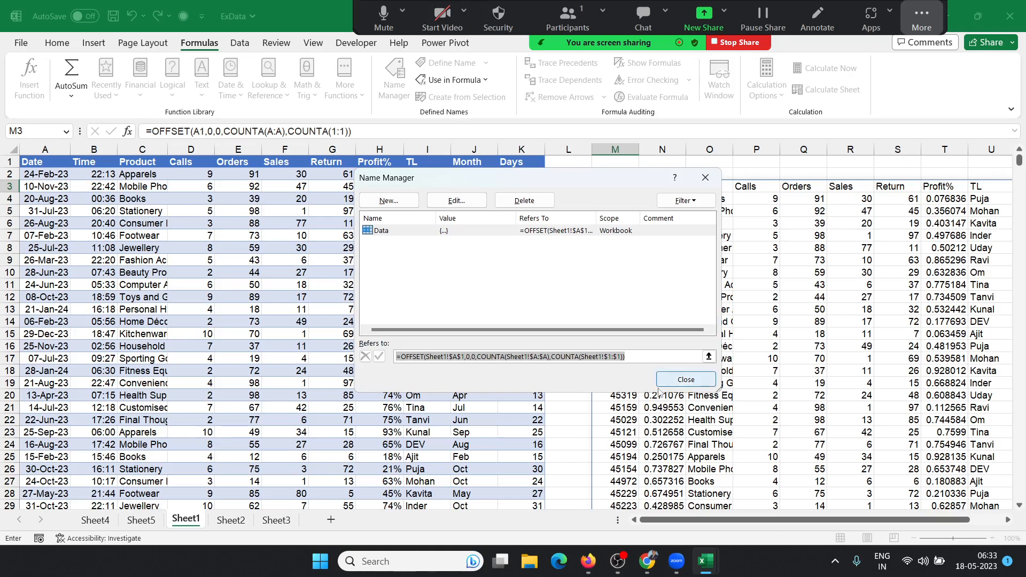
click(672, 381)
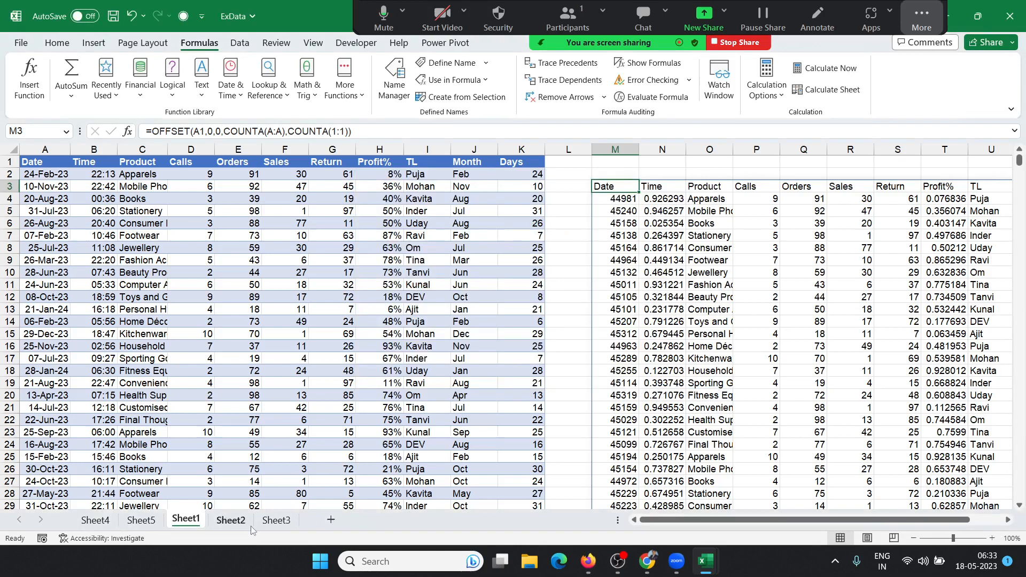
click(231, 520)
click(288, 522)
Step: Insert empty PivotTable5 at Sheet3 H3 using the Data range as its source
click(371, 187)
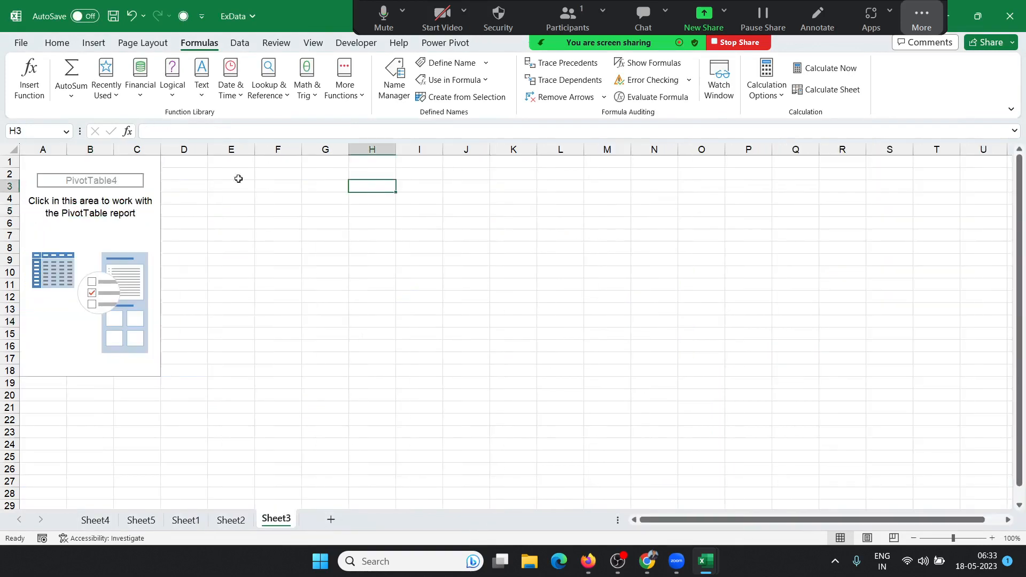
click(94, 43)
click(32, 67)
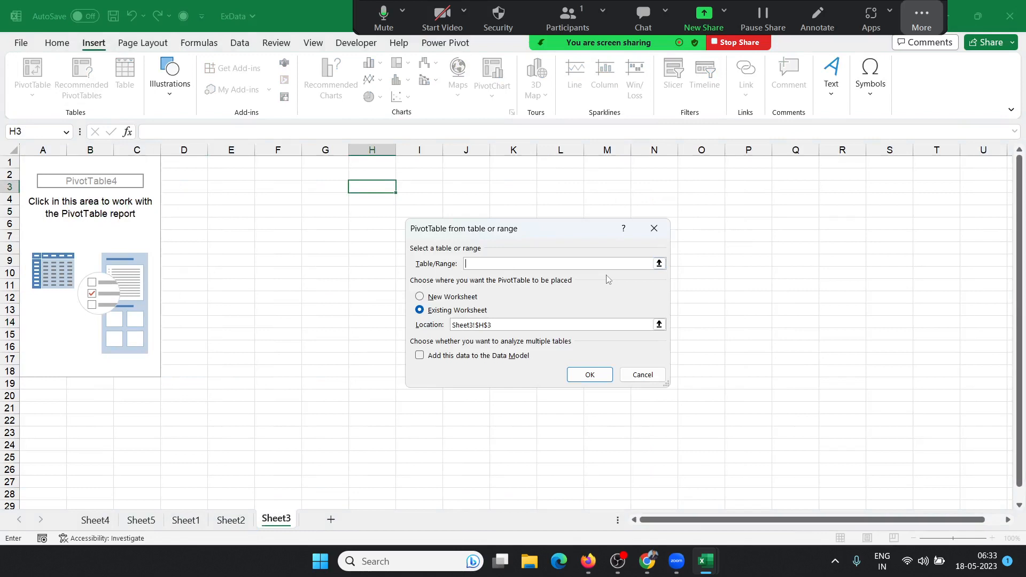
text(data)
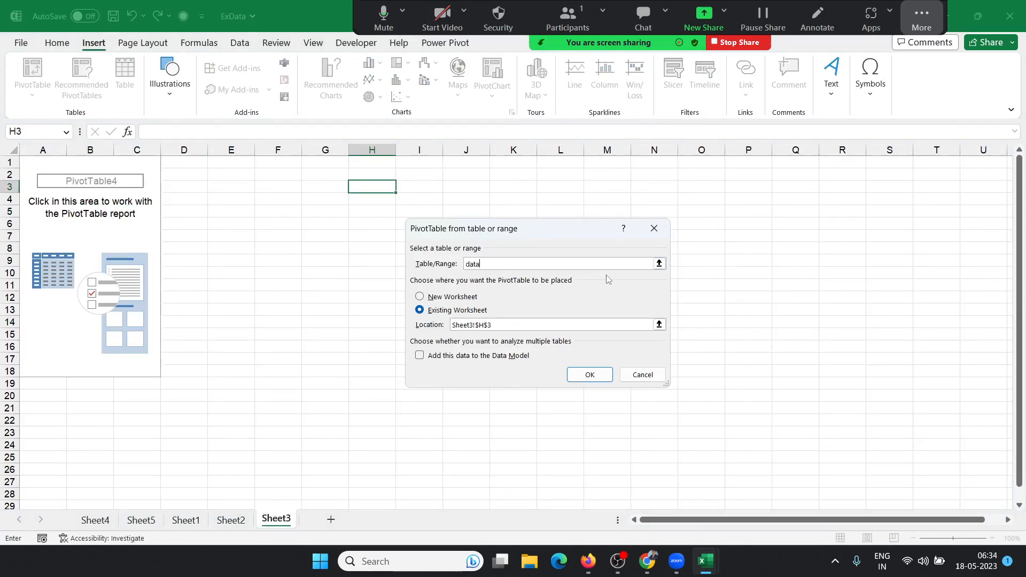
click(605, 372)
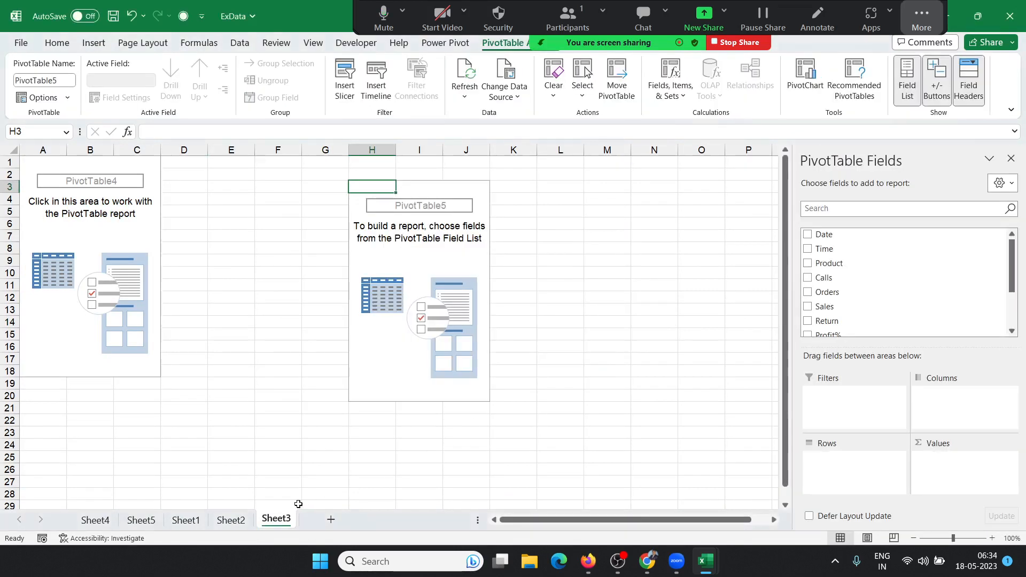
click(237, 522)
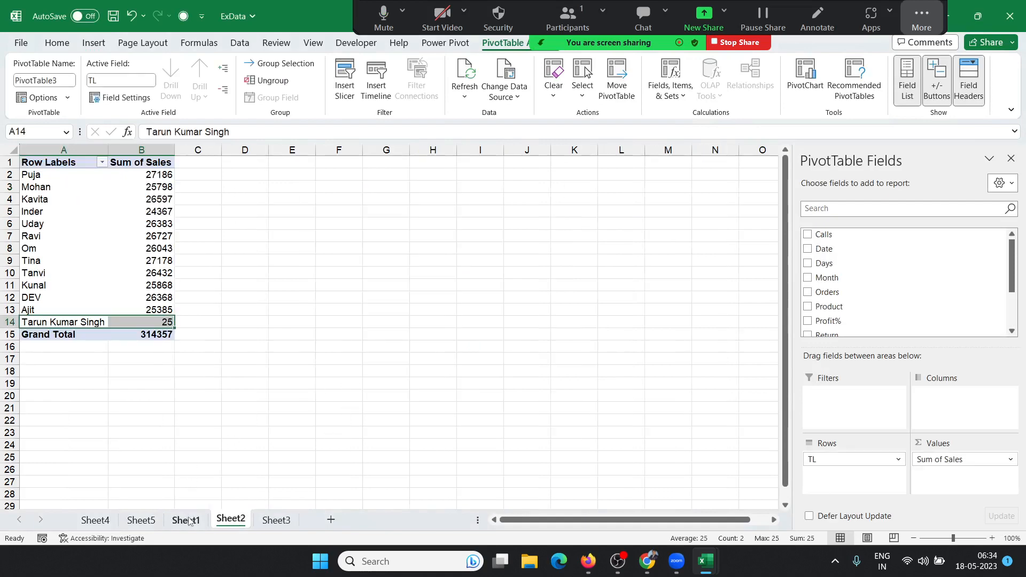
Step: Prefix Sheet1's M3 OFFSET formula with an apostrophe so it becomes plain text
click(186, 519)
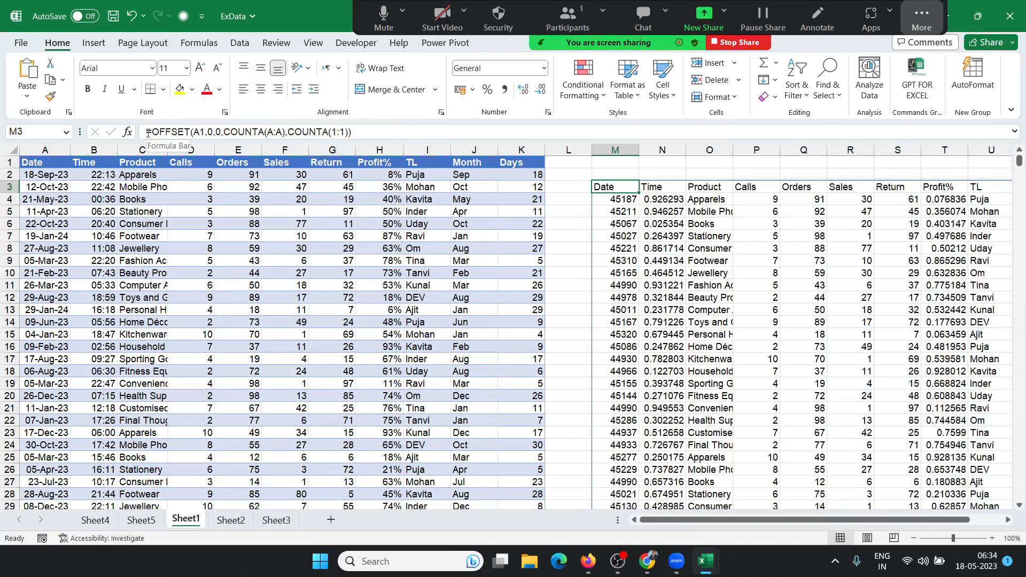
click(140, 133)
text(')
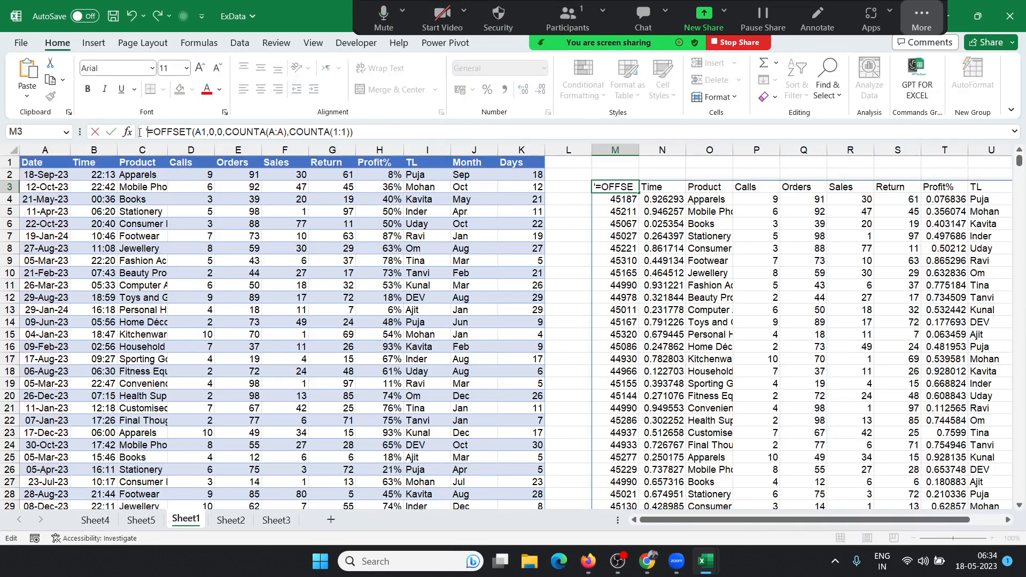
key(Return)
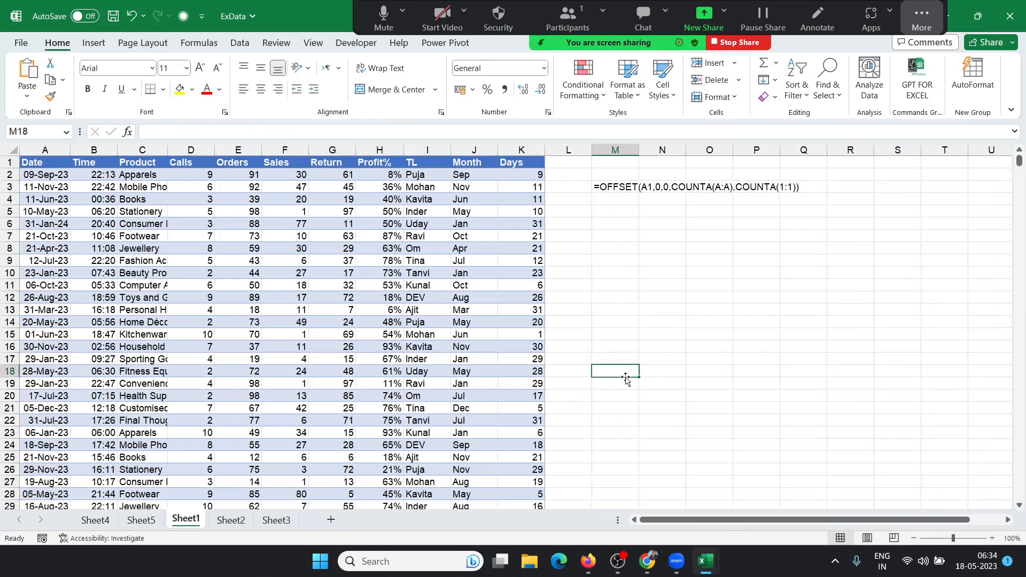
Step: Add a new blank worksheet, Sheet6, to the workbook
click(217, 526)
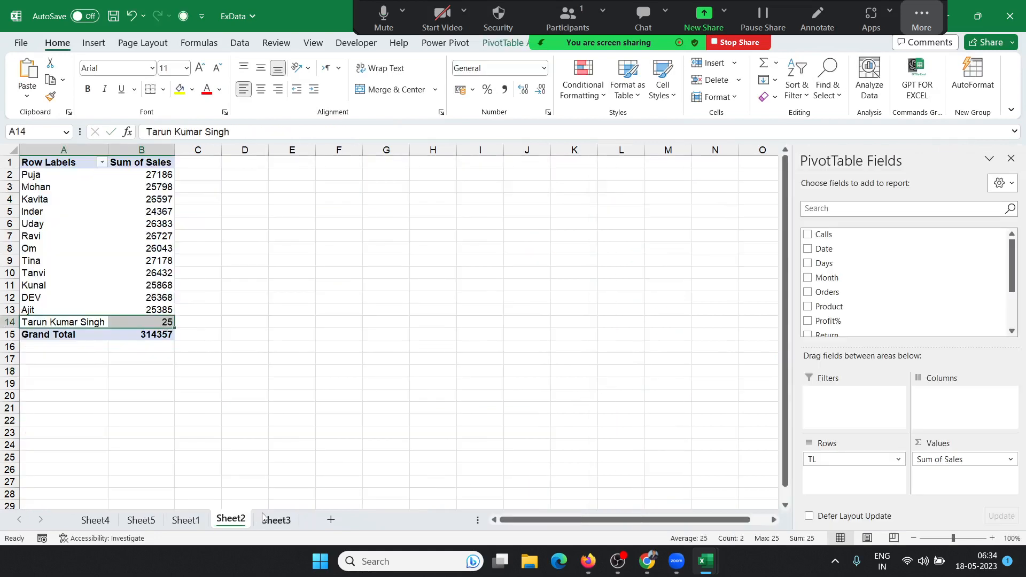
click(274, 521)
click(326, 519)
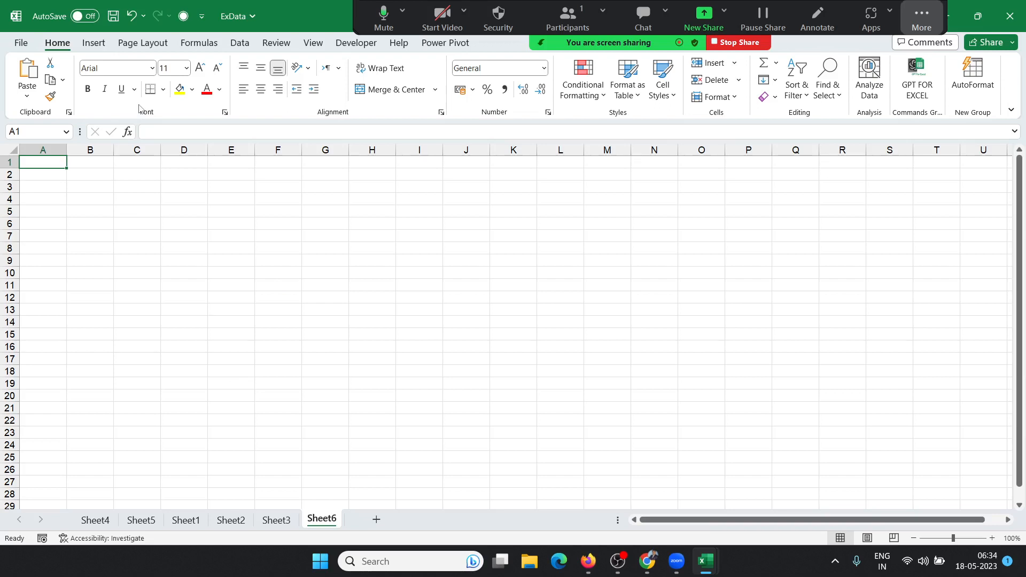
Step: Switch from a range-based PivotTable to one from an external data source, and browse for a connection
click(94, 44)
click(32, 68)
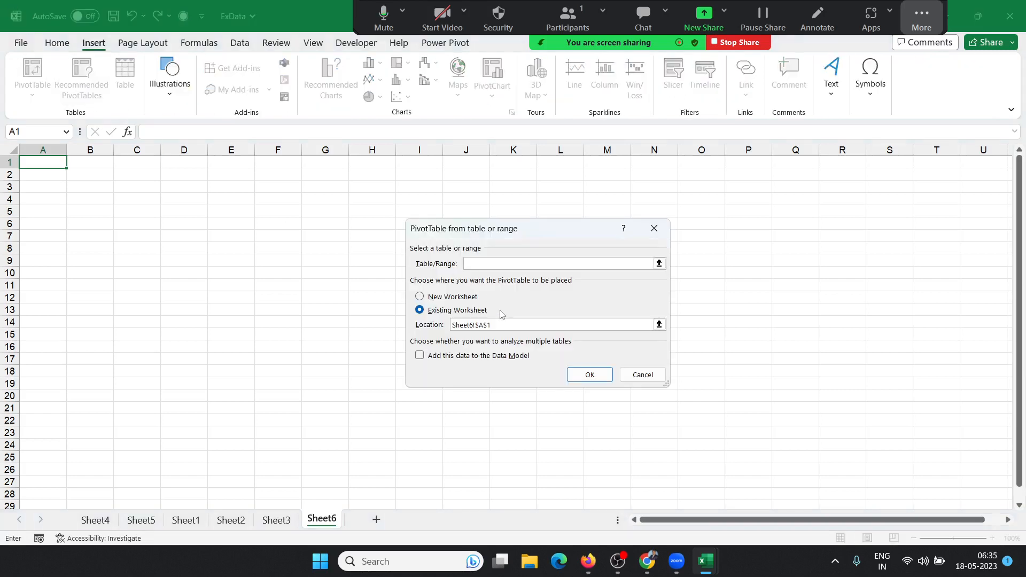
click(631, 379)
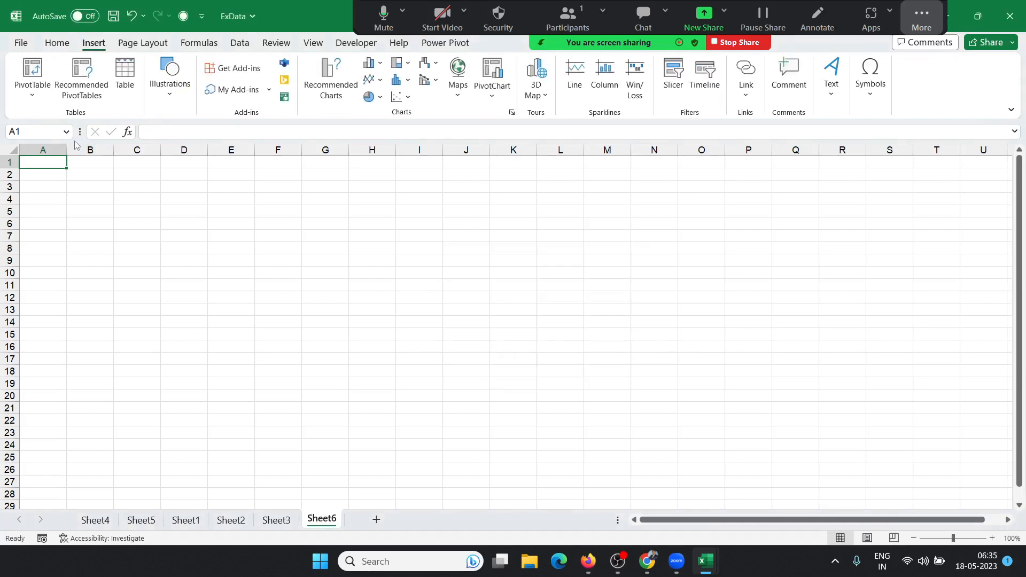
click(33, 95)
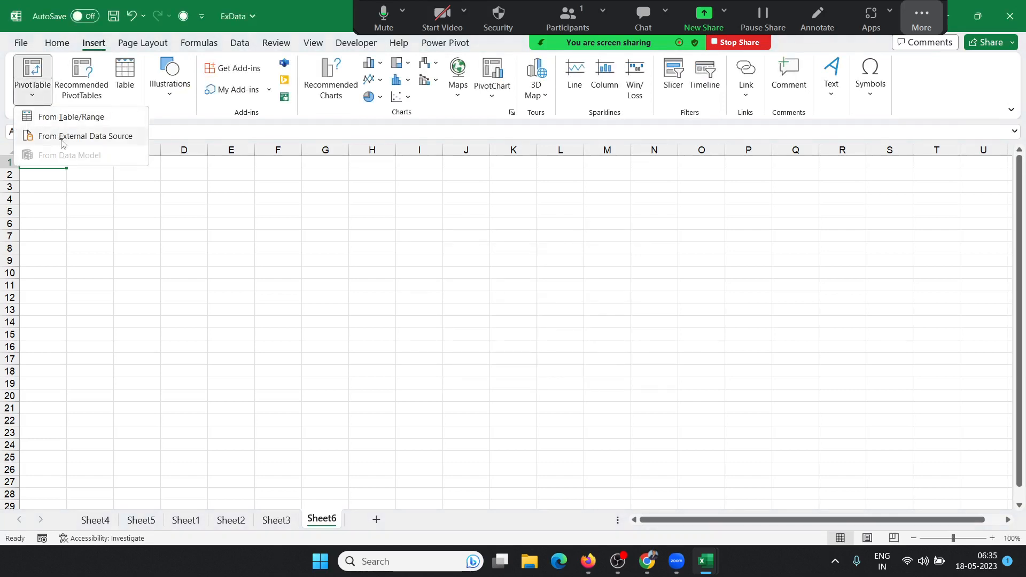
click(62, 137)
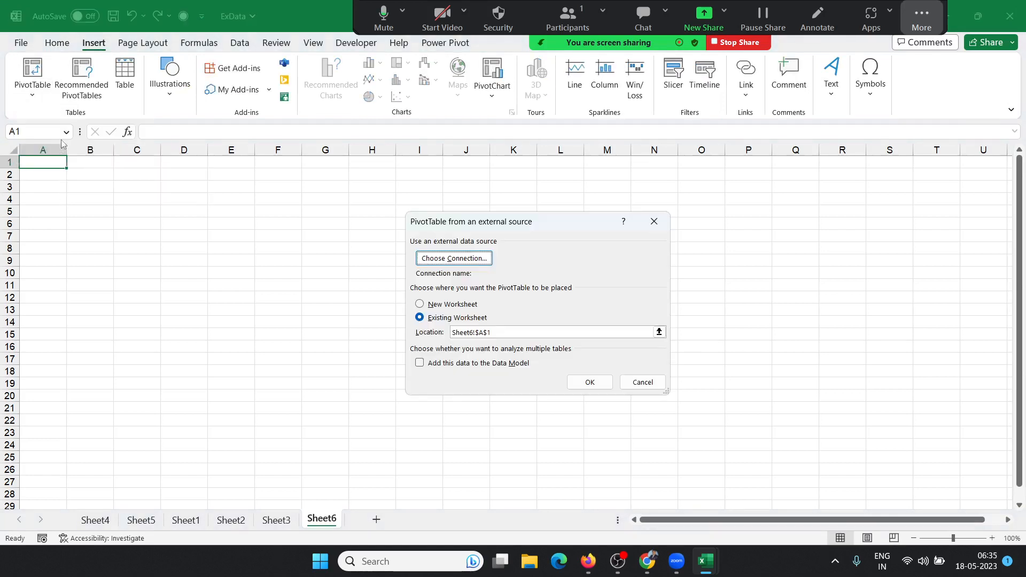
click(427, 260)
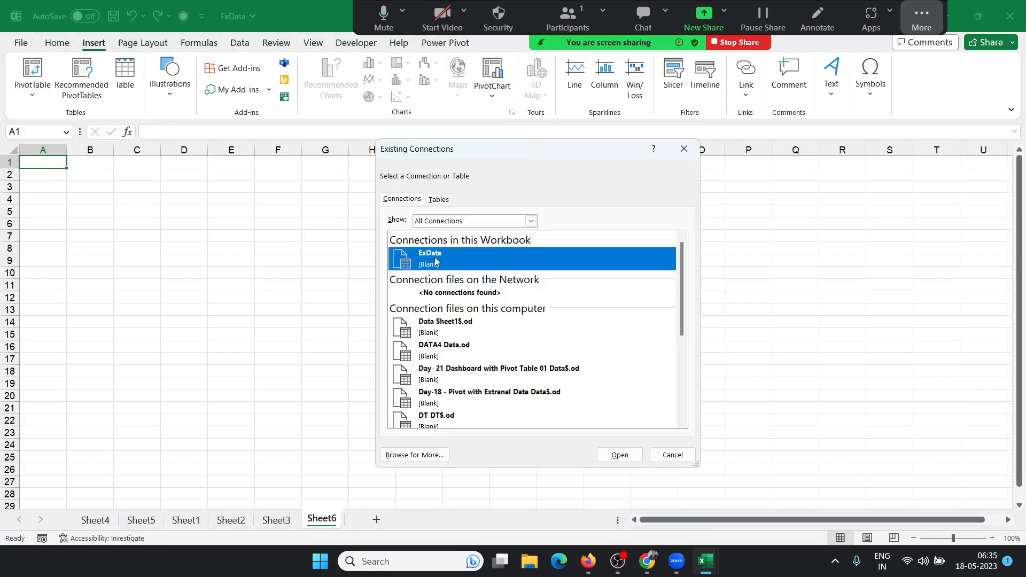
click(422, 453)
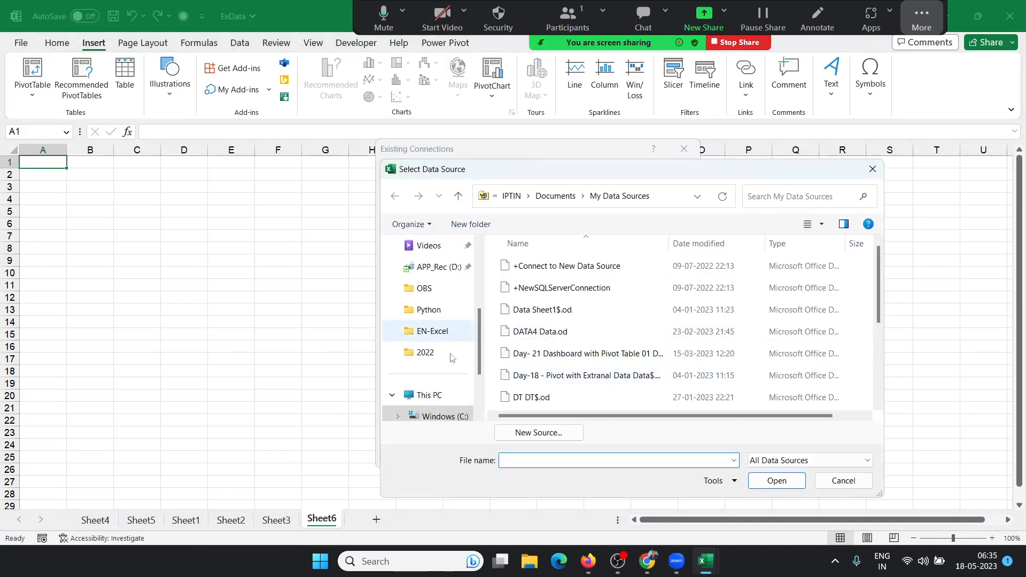
Step: Use the Sales$ table of D:\PData as the source, placing the PivotTable at Sheet6!A1
scroll(459, 417, down, 2)
click(454, 396)
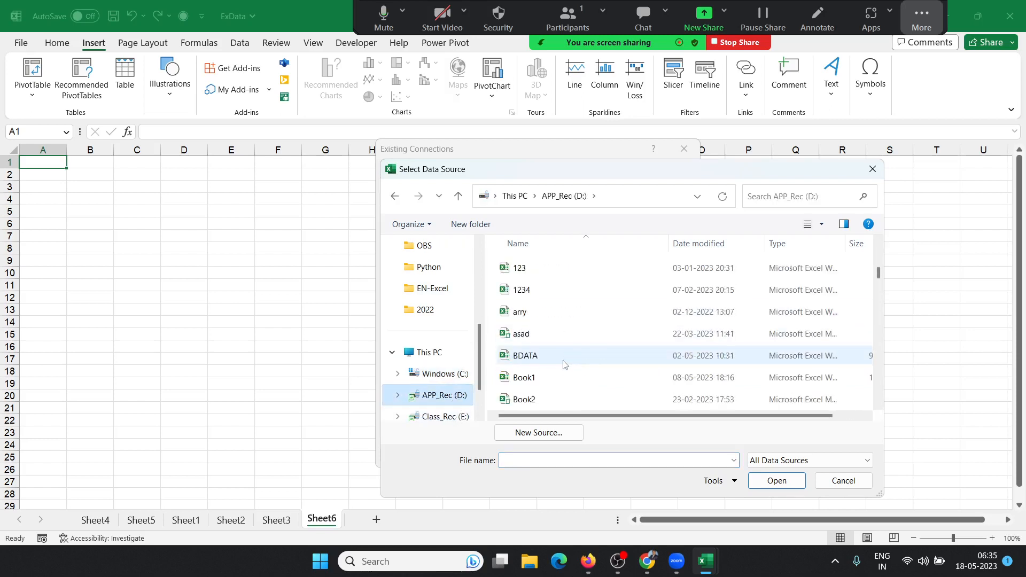
scroll(545, 347, down, 1)
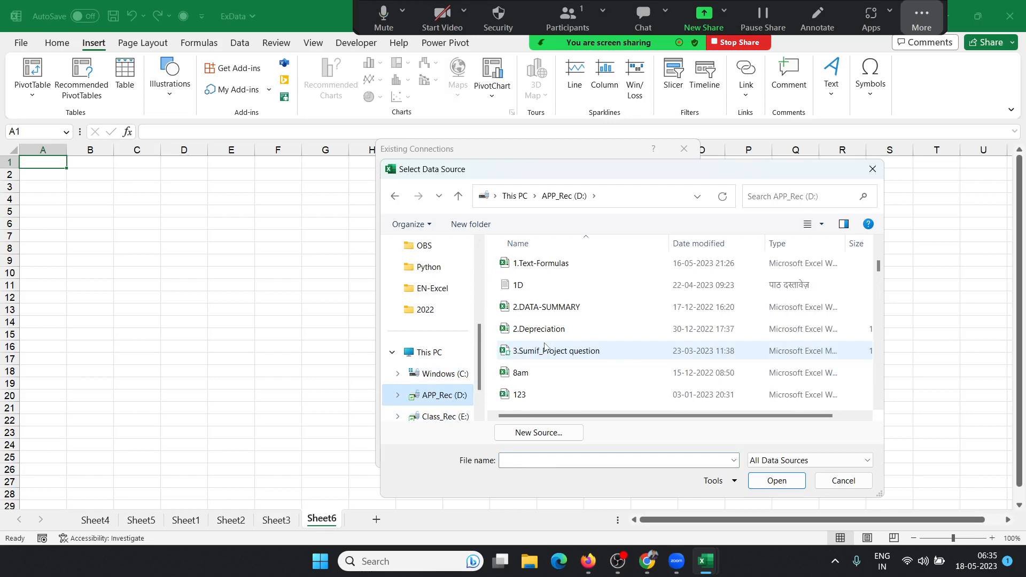
click(545, 347)
key(p)
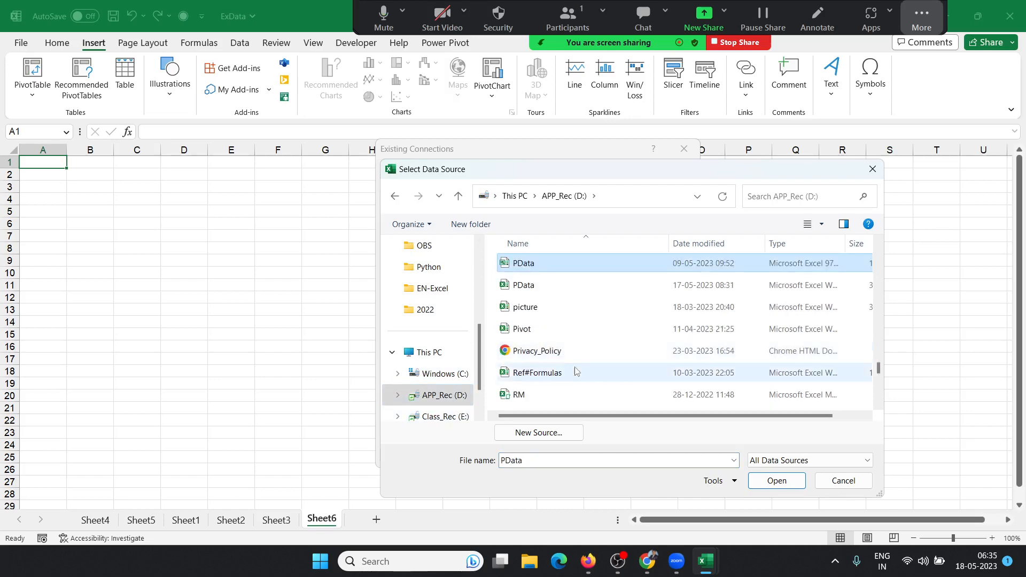
click(785, 480)
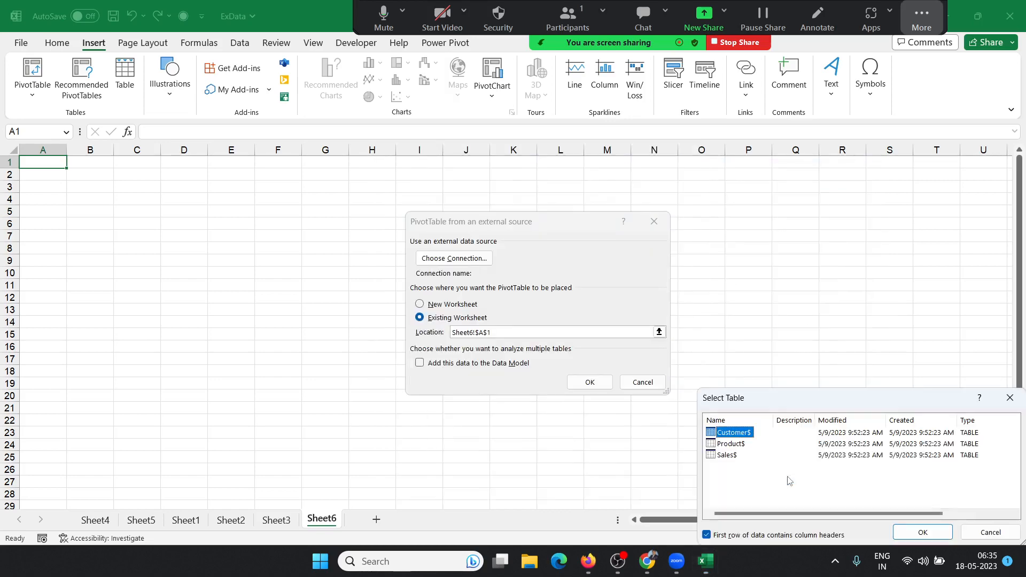
drag(779, 402, 690, 213)
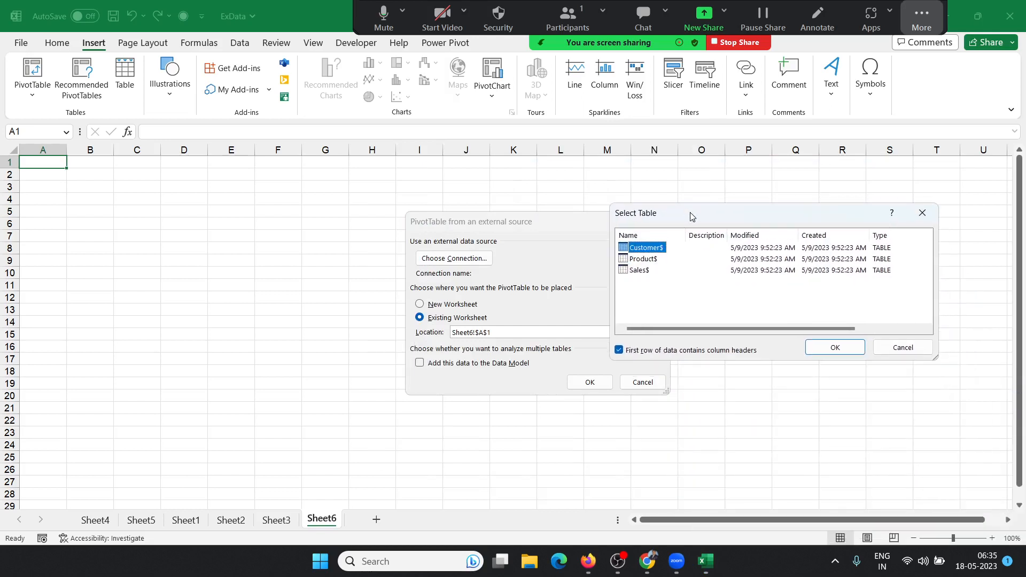
click(638, 265)
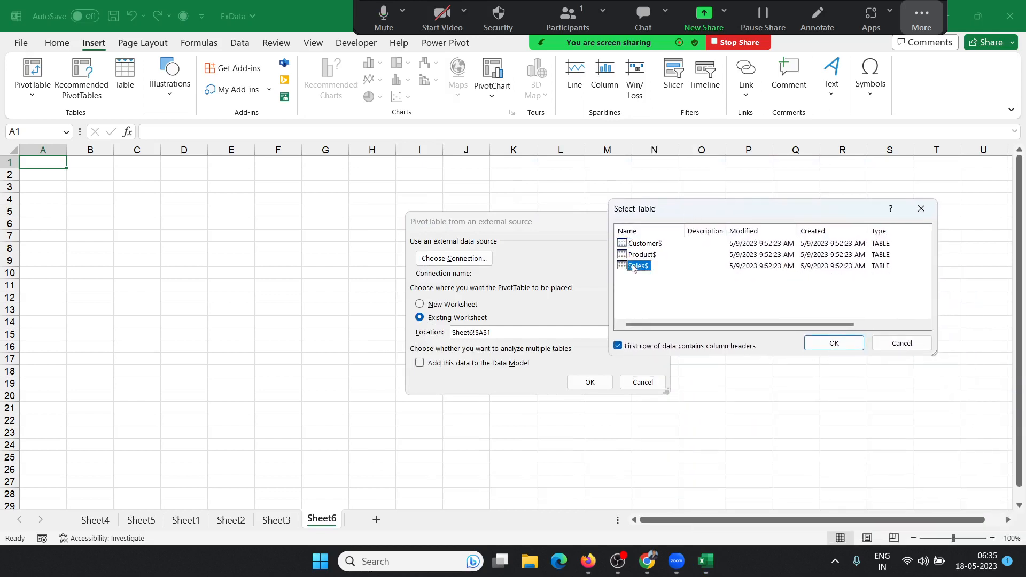
click(823, 348)
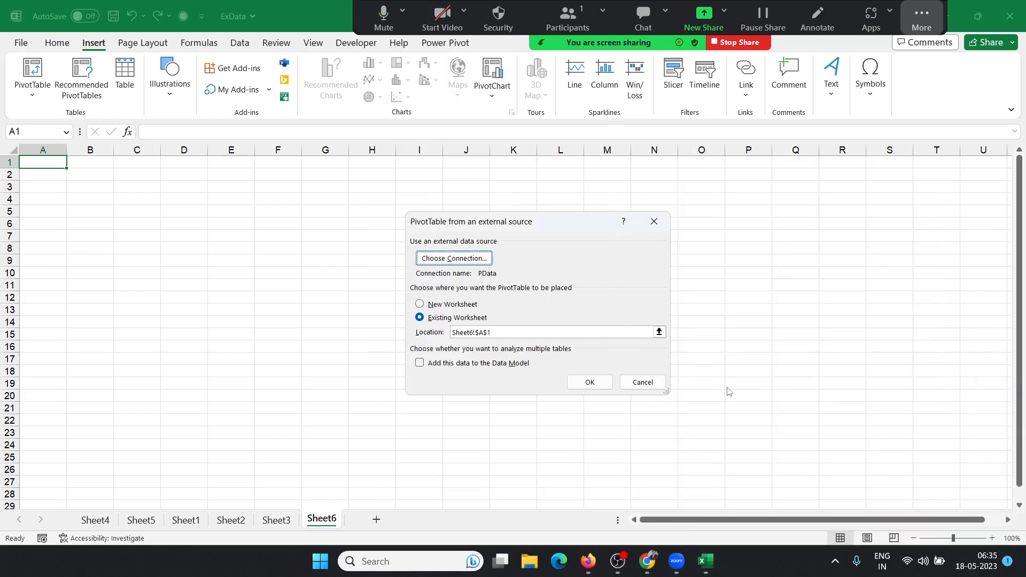
click(589, 383)
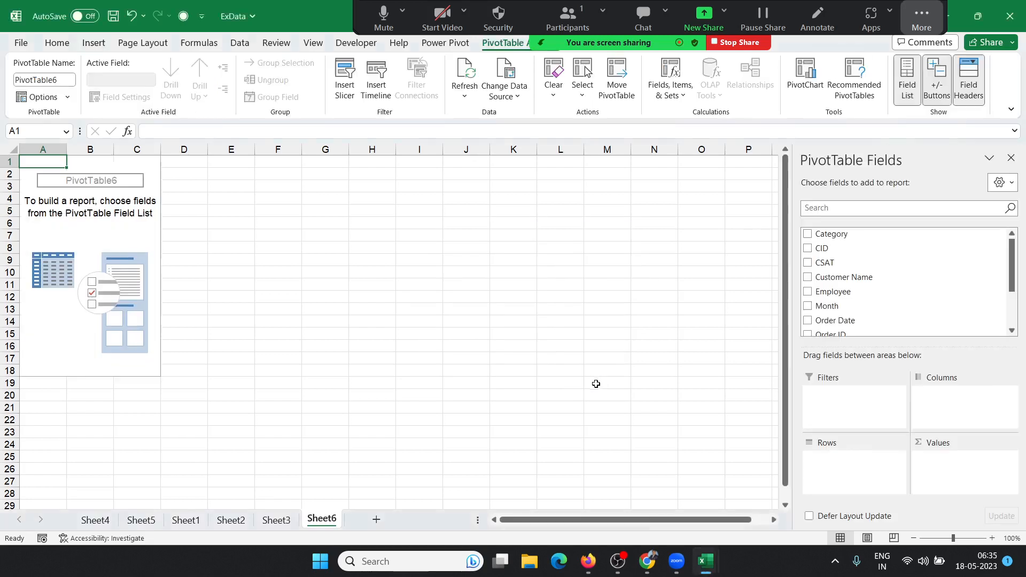
Step: Put Employee in Rows and summed Qty in Values, then add a blank Sheet7
click(47, 223)
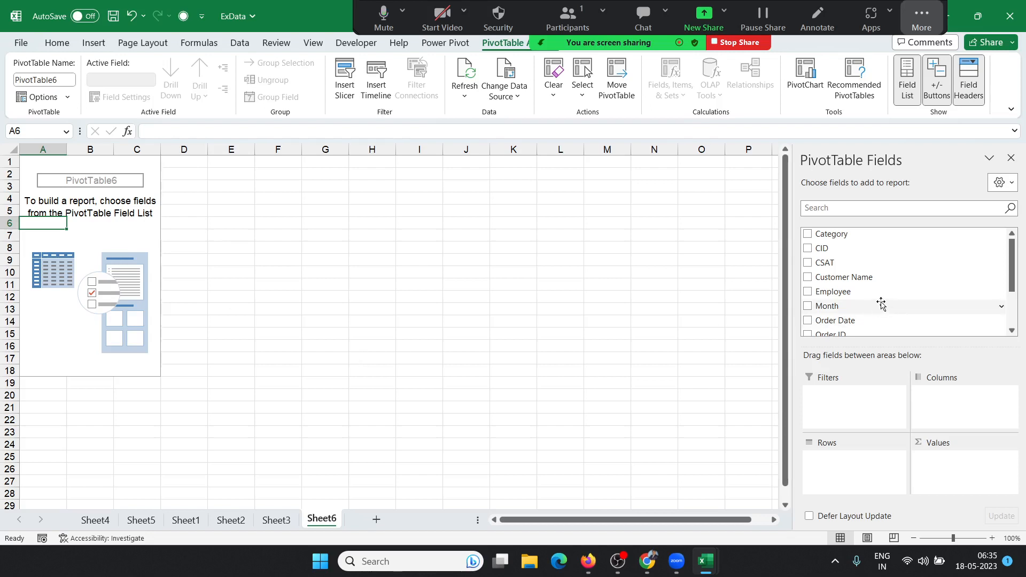
drag(873, 293, 865, 461)
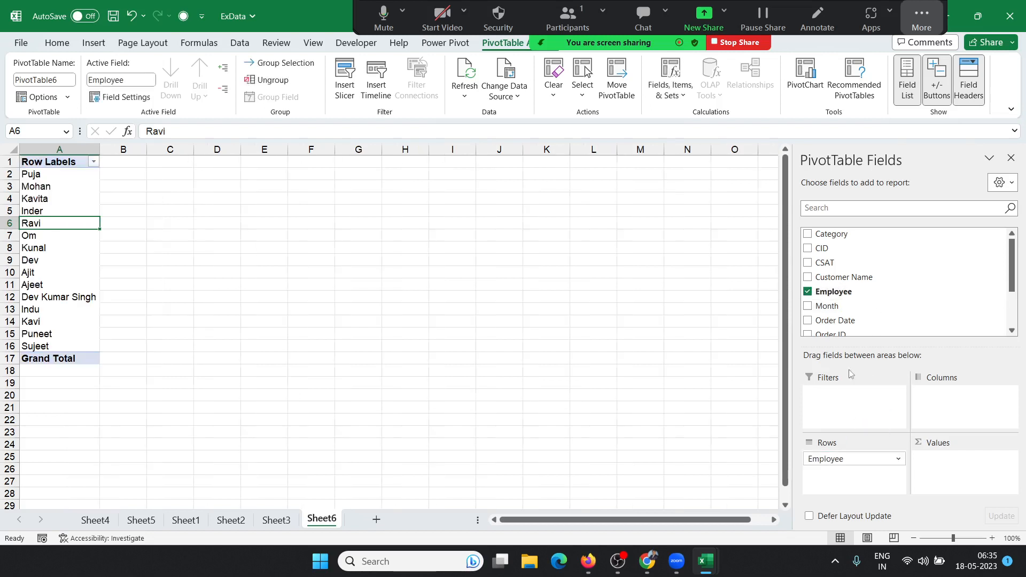
scroll(884, 283, down, 2)
drag(850, 316, 1012, 500)
click(382, 519)
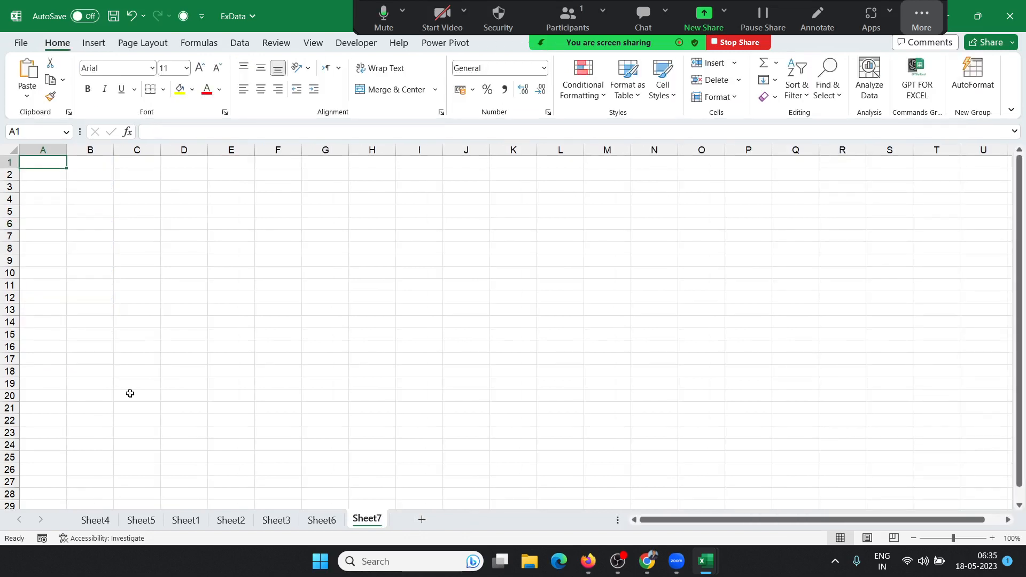
Step: Start a PivotTable from an external data source and browse for a connection file
click(94, 45)
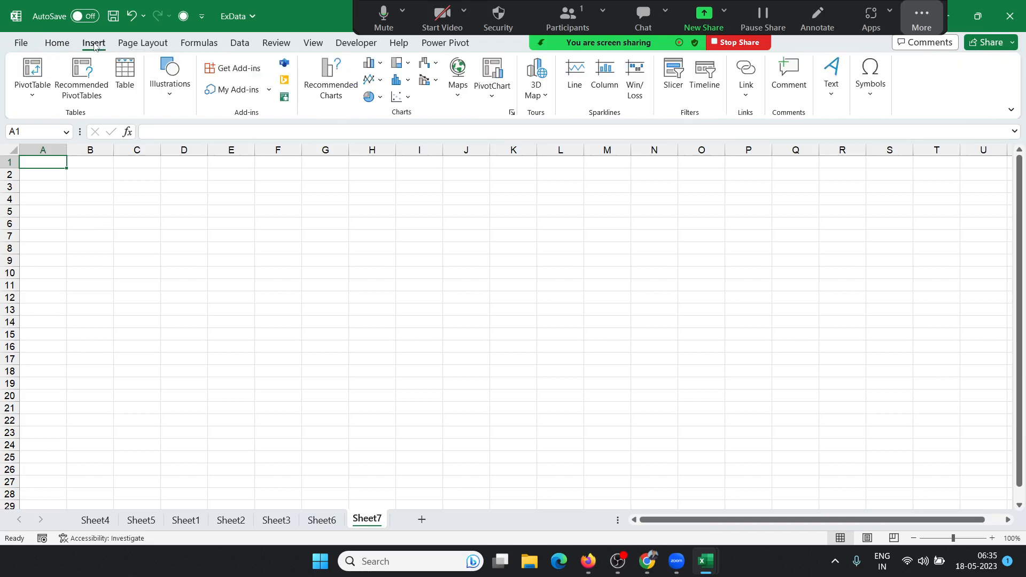
click(33, 100)
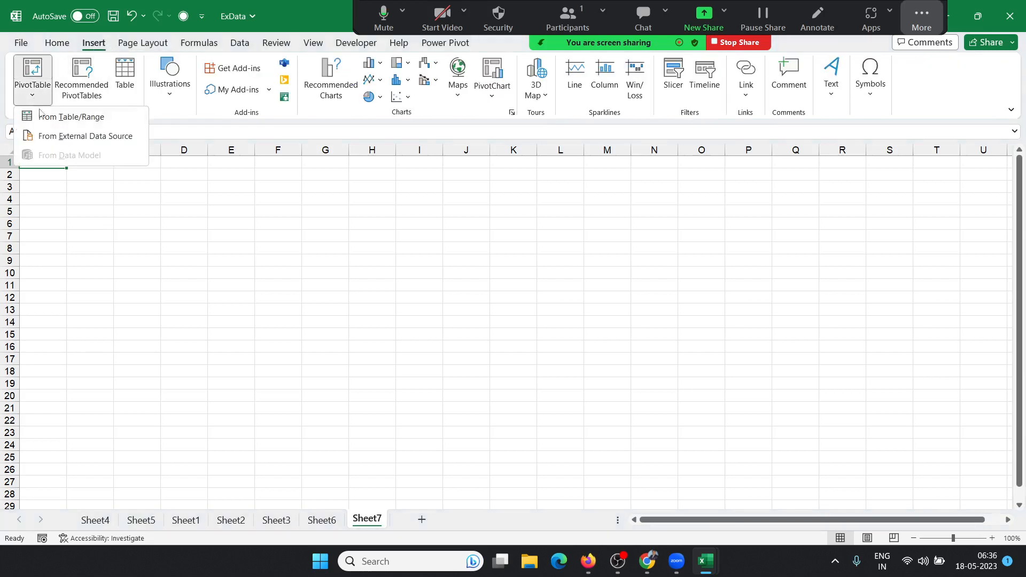
click(51, 138)
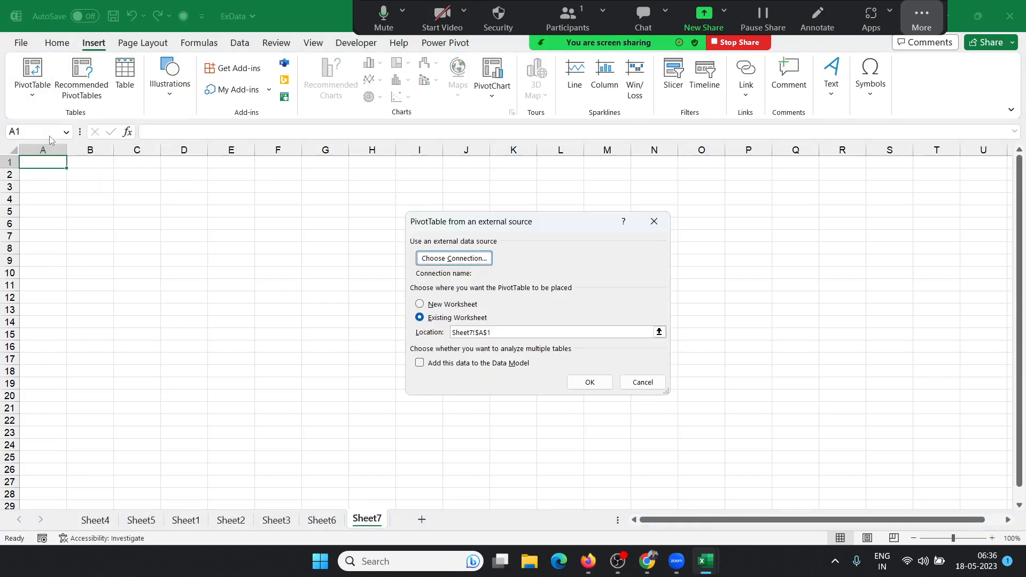
click(463, 260)
click(428, 459)
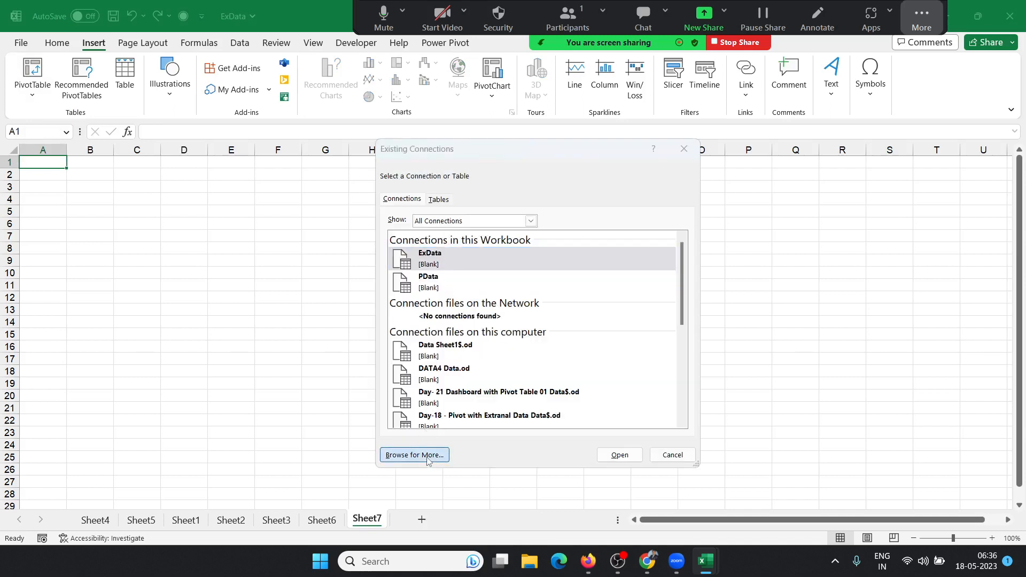
Step: Use the Data table of Documents\Database14 as the source, placing the PivotTable on Sheet7
scroll(449, 326, up, 1)
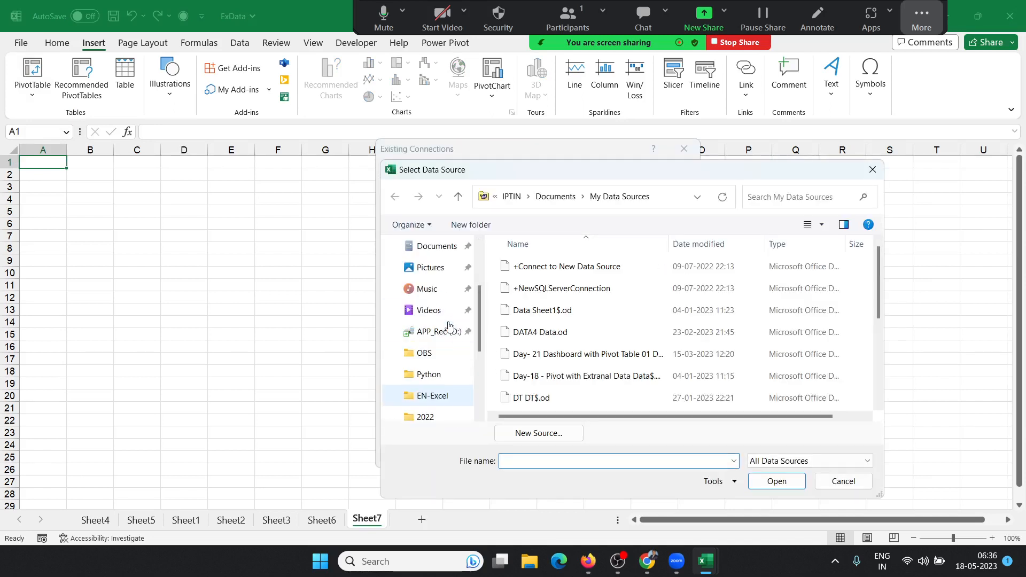
scroll(449, 326, up, 2)
click(443, 310)
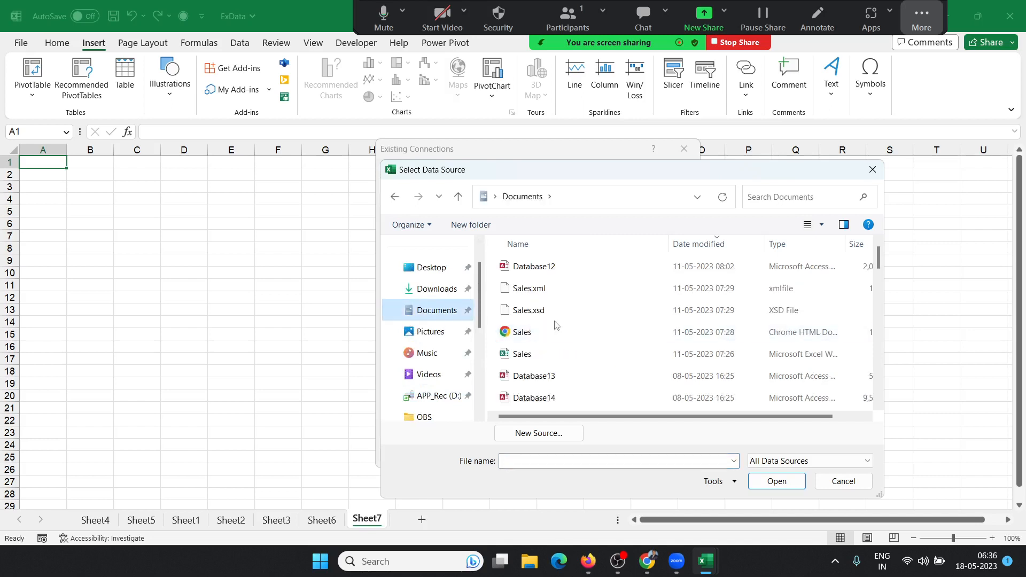
click(561, 376)
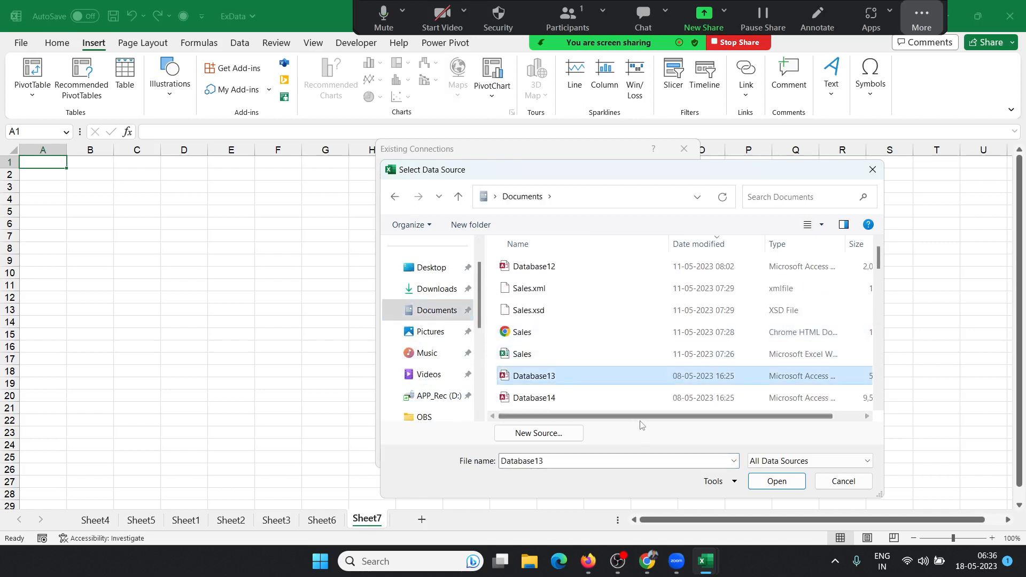
drag(640, 421, 699, 422)
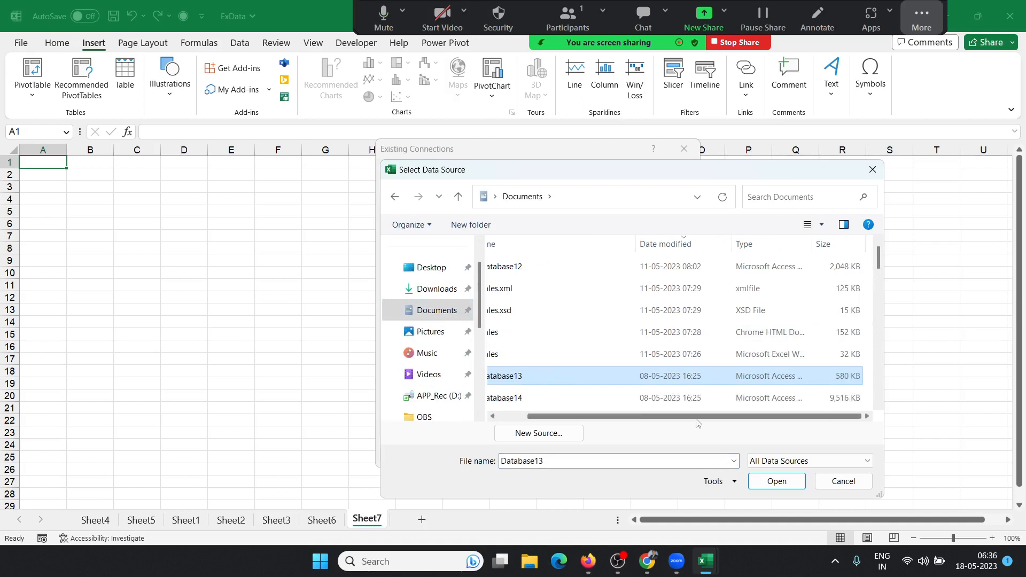
click(628, 398)
drag(631, 418, 602, 418)
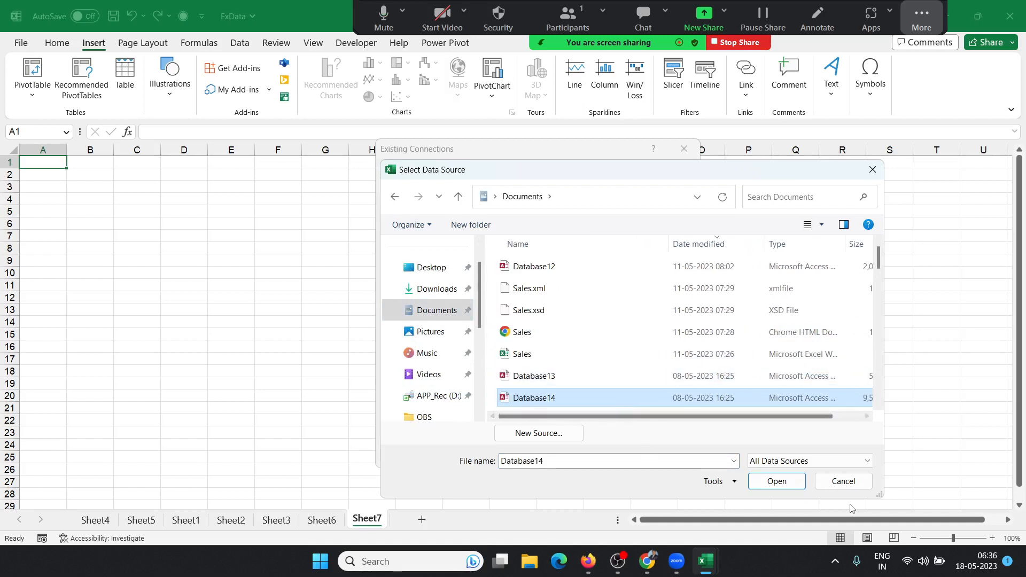
click(777, 481)
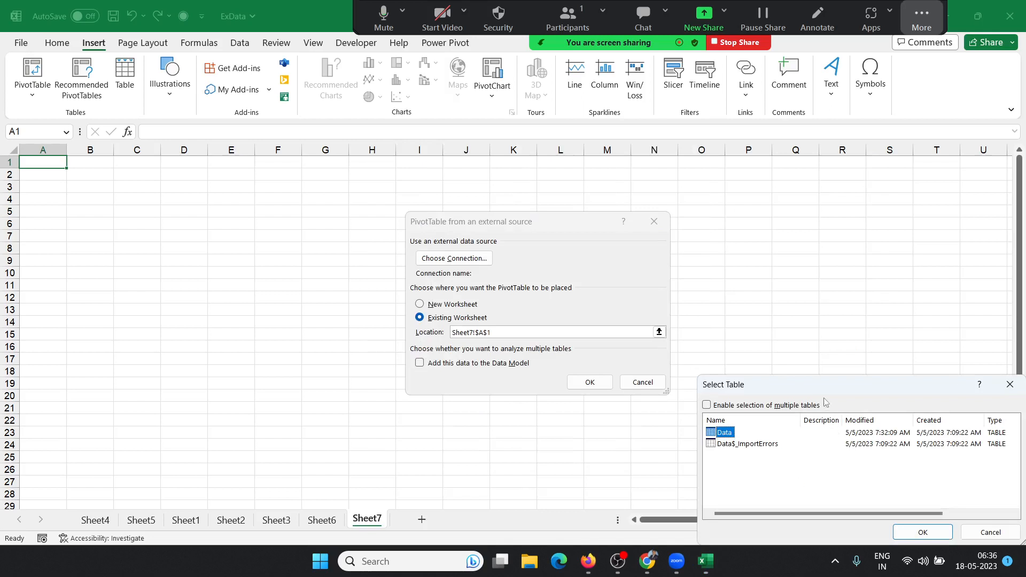
drag(815, 389, 735, 198)
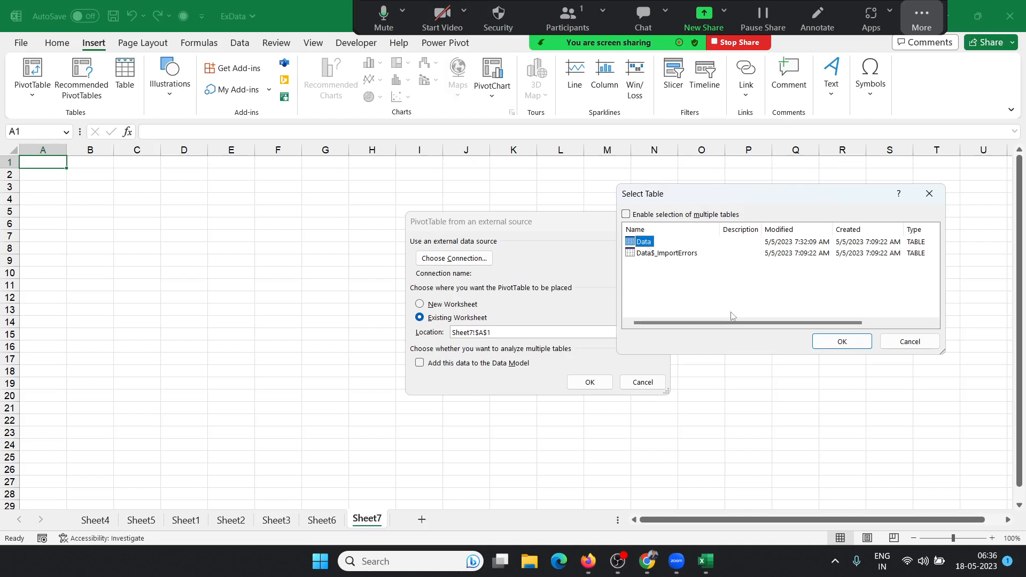
click(849, 347)
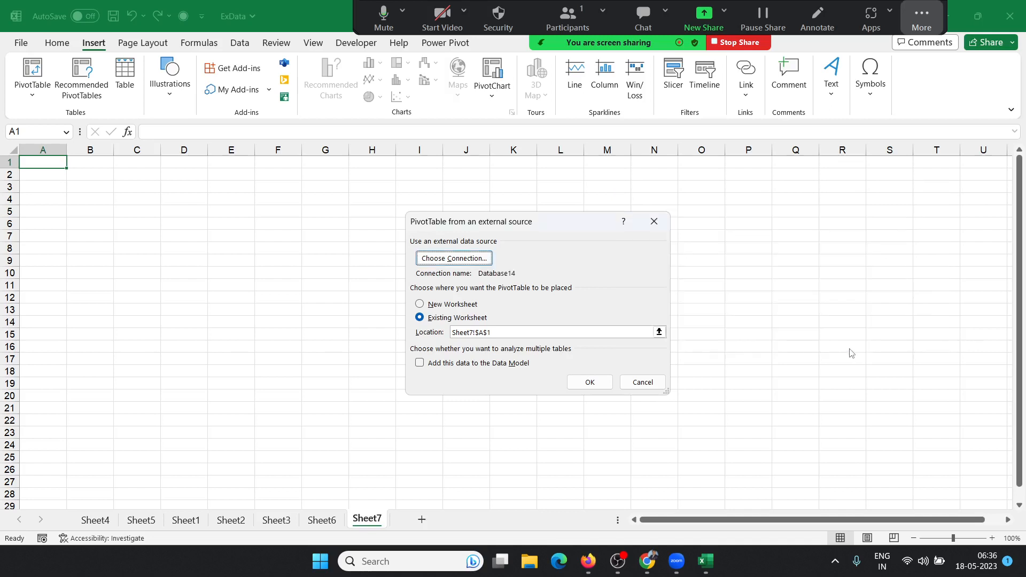
click(594, 386)
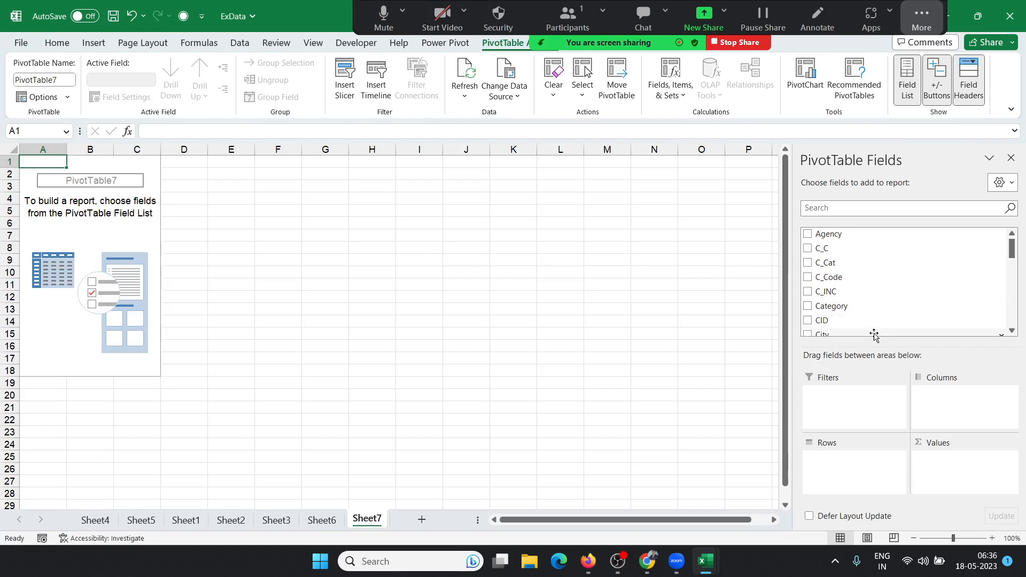
Step: Deselect PivotTable7 so its field list closes, and add a blank Sheet8
click(310, 266)
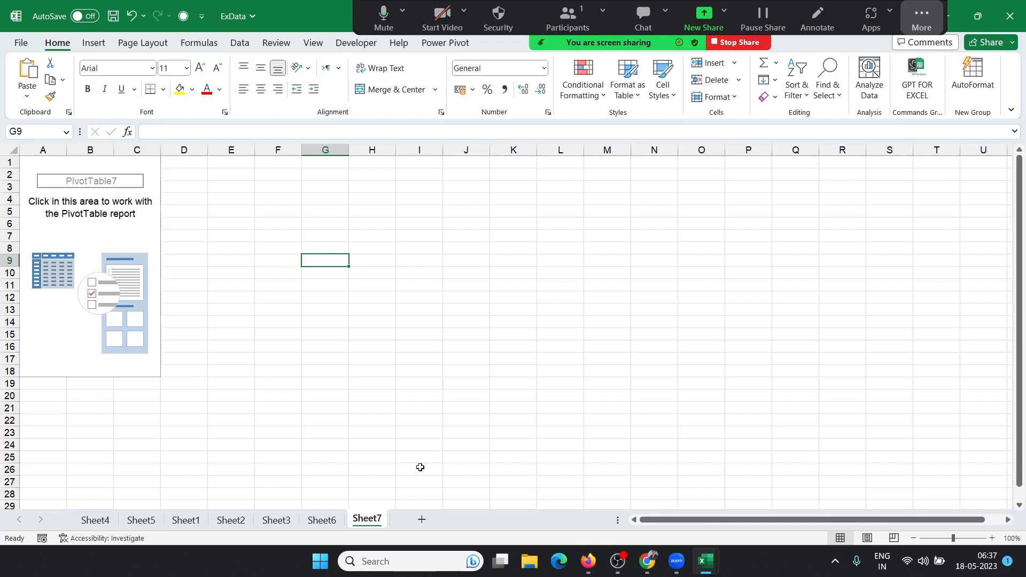
click(419, 522)
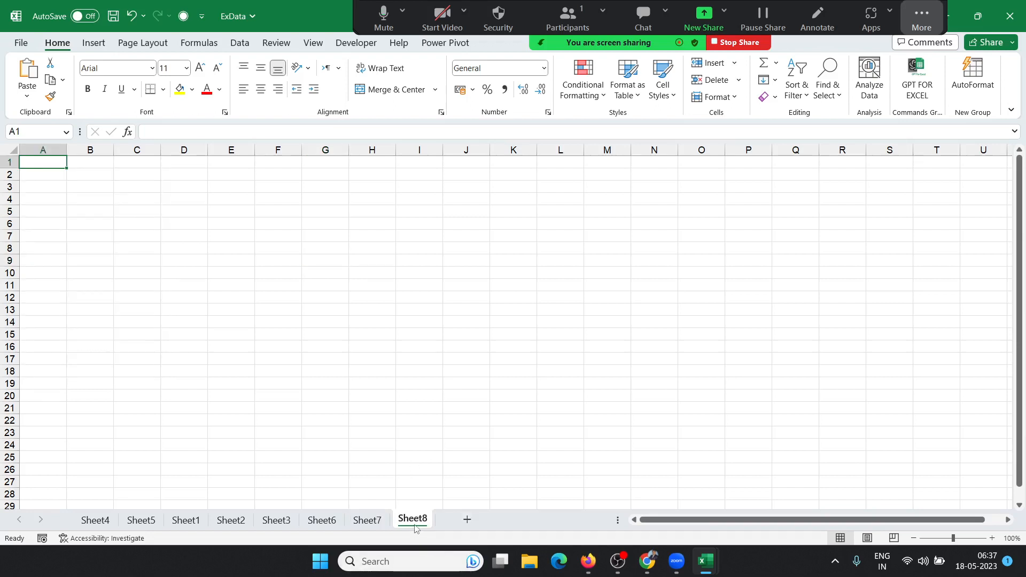
Step: Launch SQL Server Management Studio 18 from the Windows search with 'sql'
key(super)
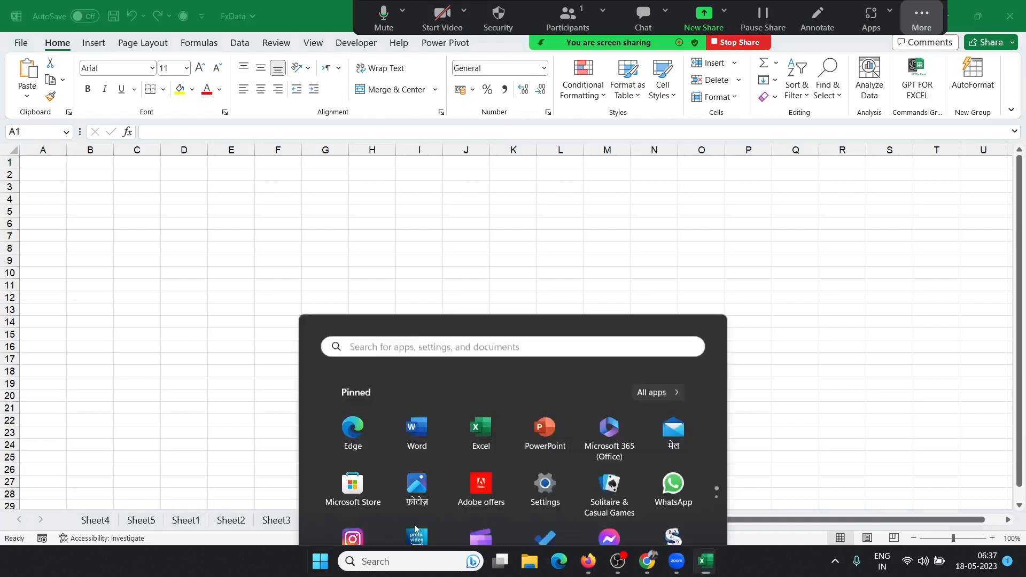
text(sql)
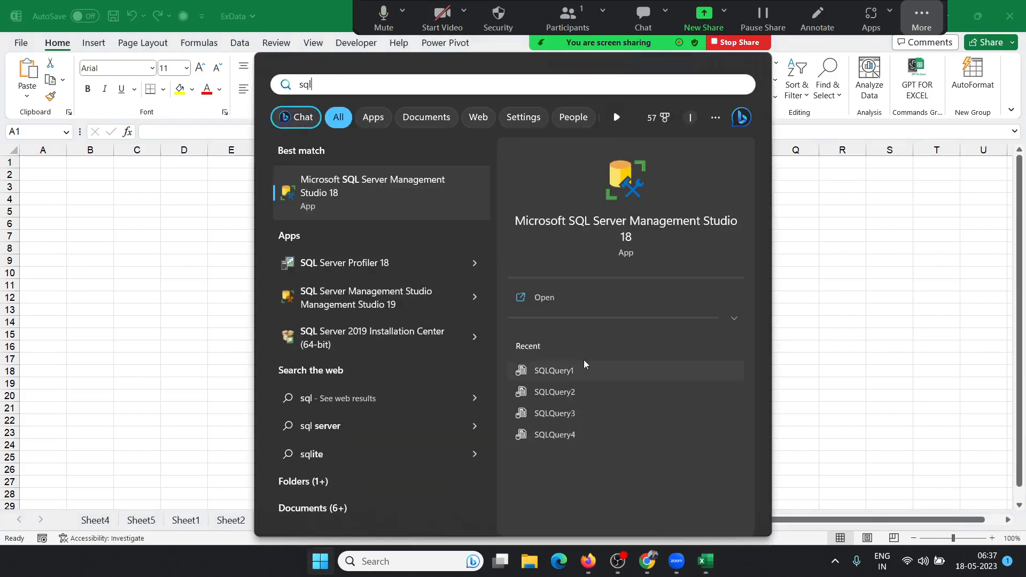
click(584, 234)
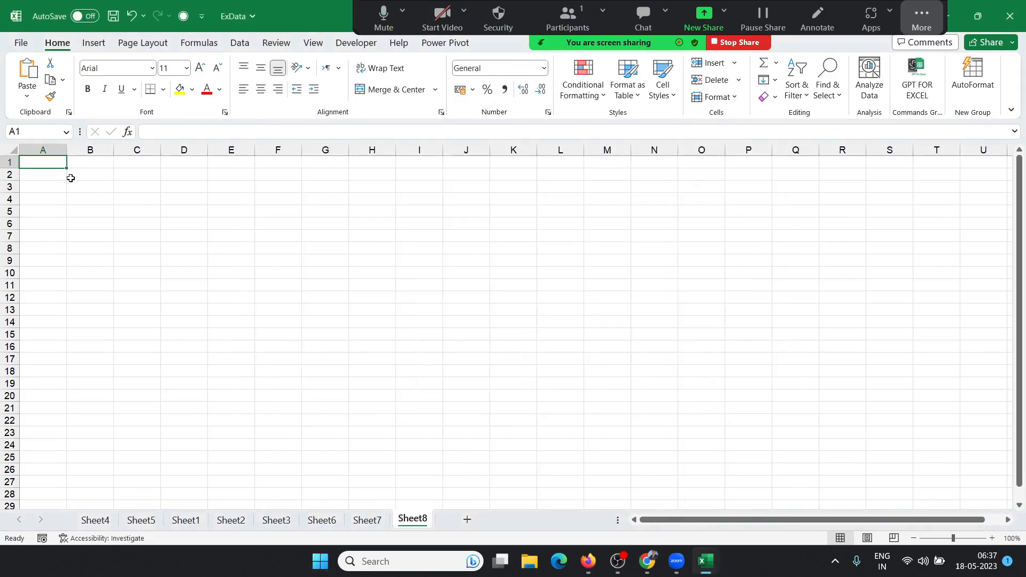
Step: Look at the PivotTable options on Excel's Insert tab, then dismiss them
click(94, 44)
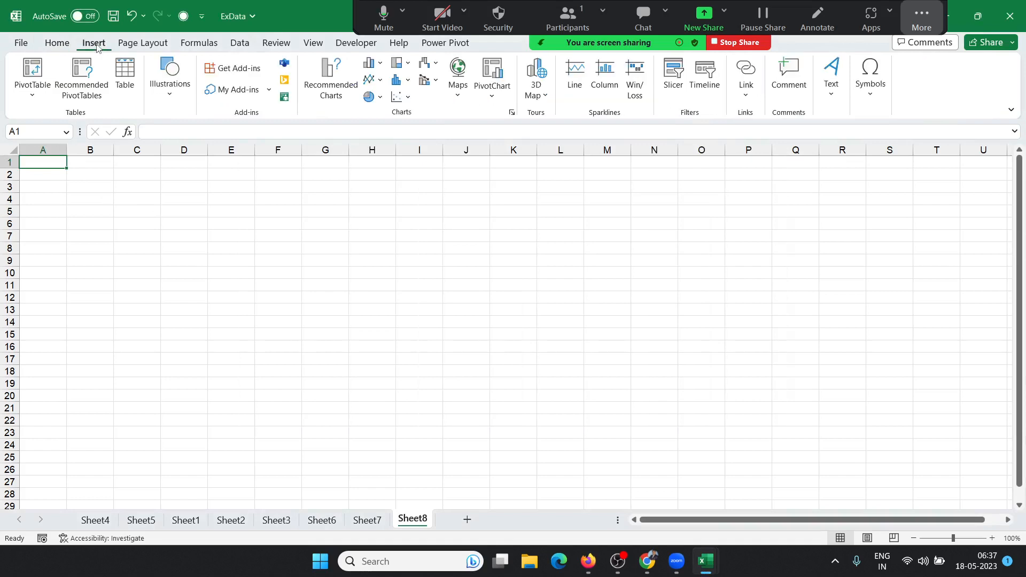
click(32, 95)
key(Escape)
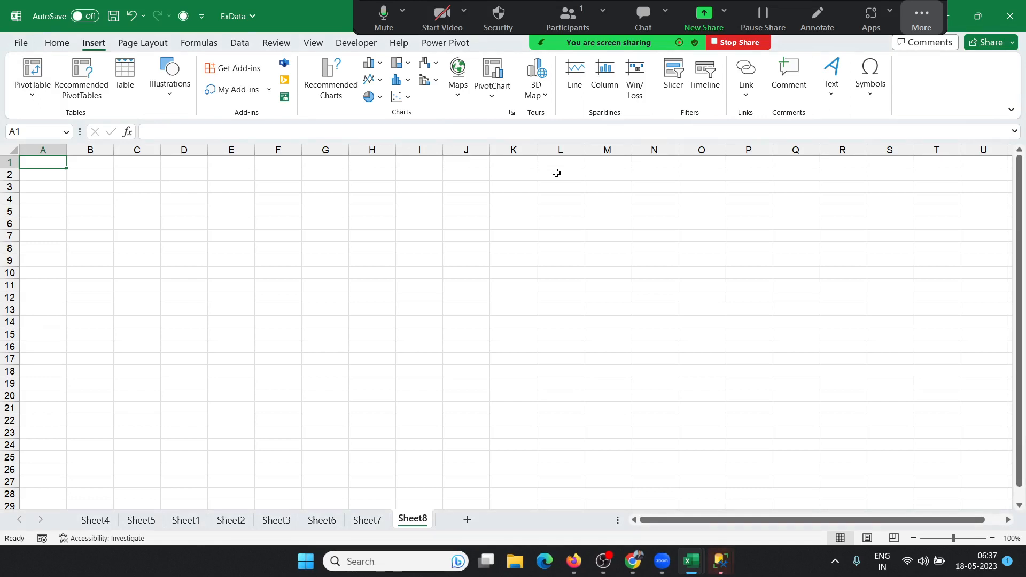
Step: Copy the server name and connect to the SQLEXPRESS server
click(721, 561)
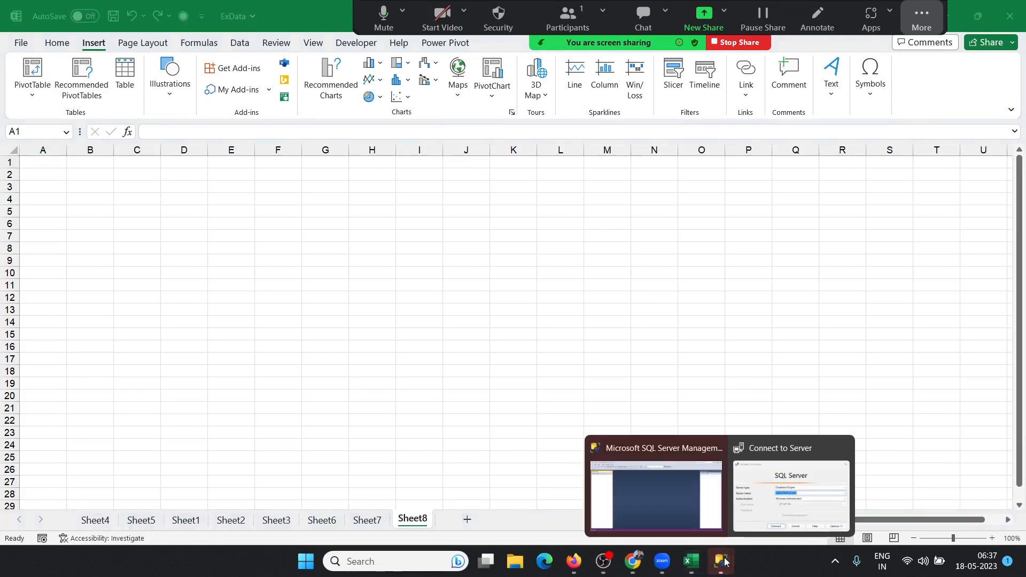
click(752, 495)
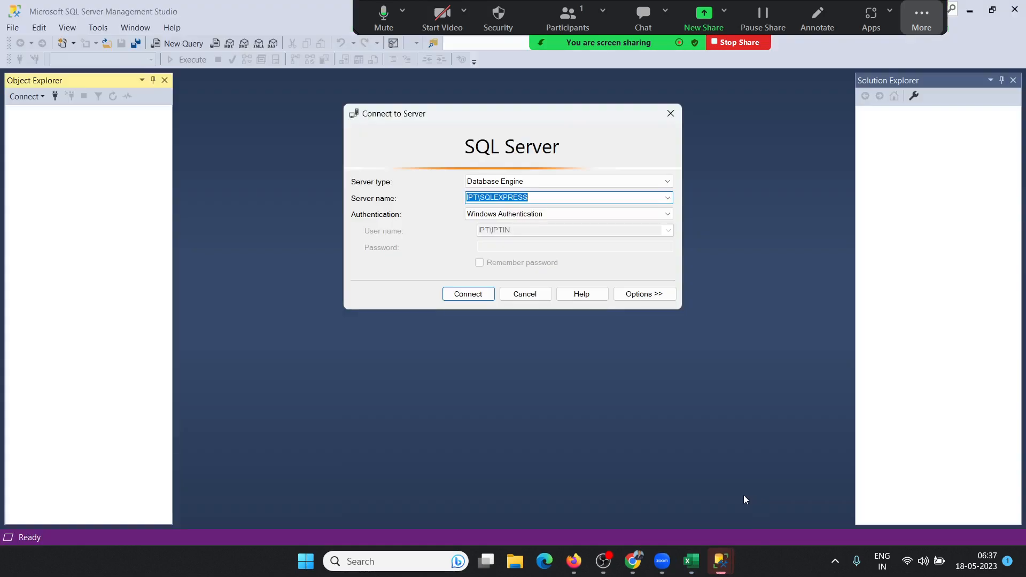
right_click(525, 200)
click(555, 242)
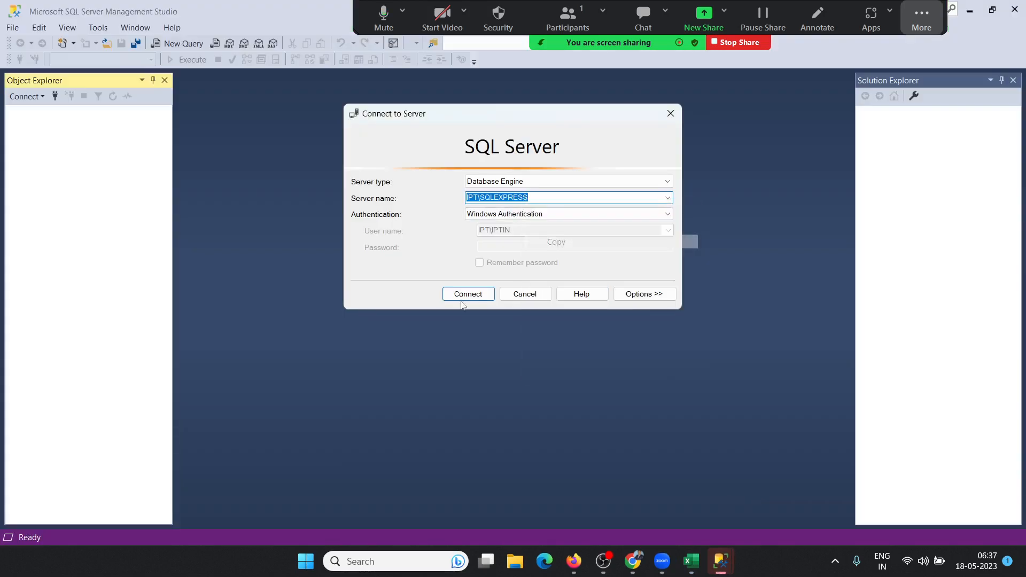
click(459, 298)
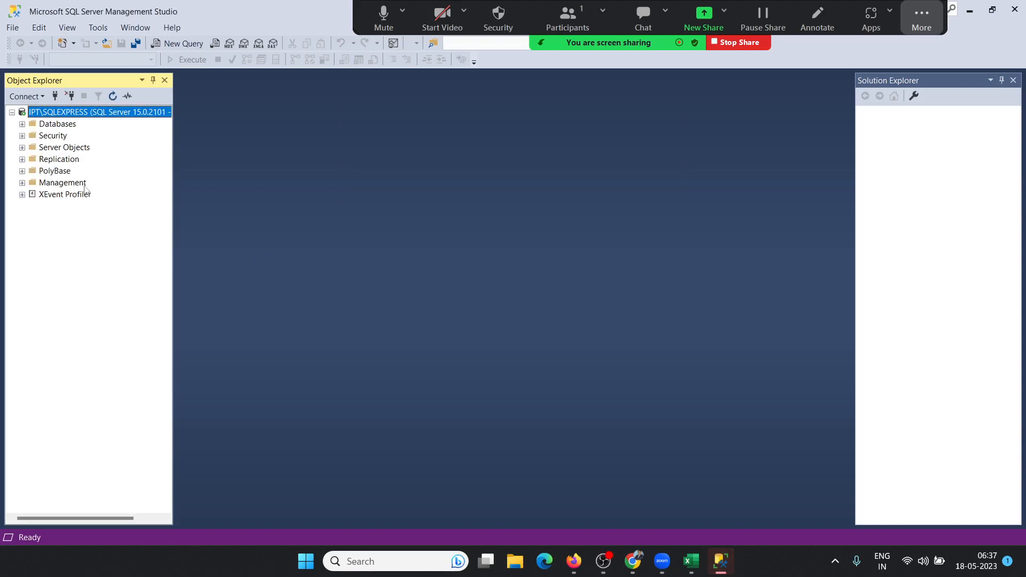
Step: Expand Databases > DT > Tables and select the top 1000 rows of dbo.DTA
click(21, 135)
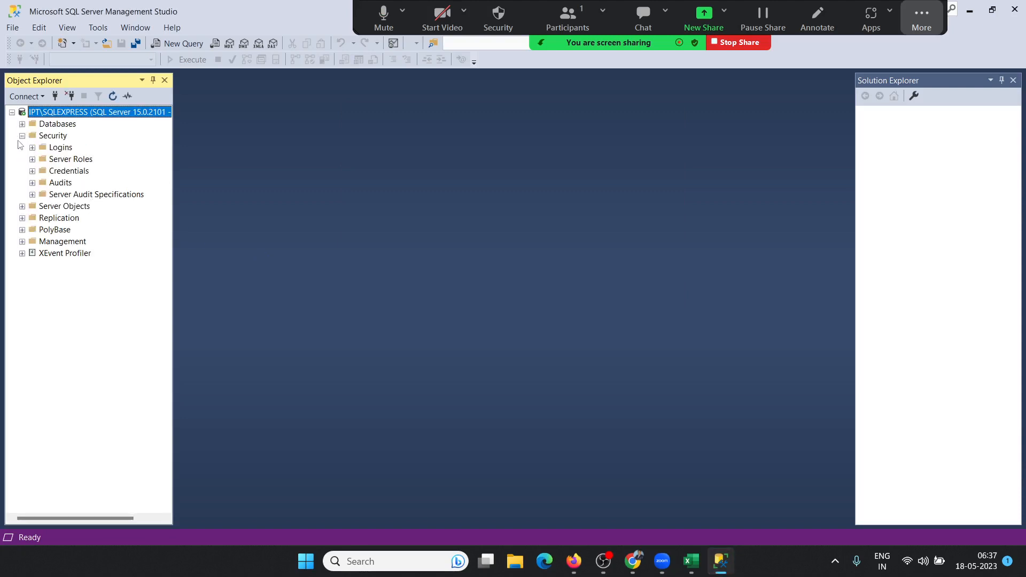
click(21, 136)
click(21, 123)
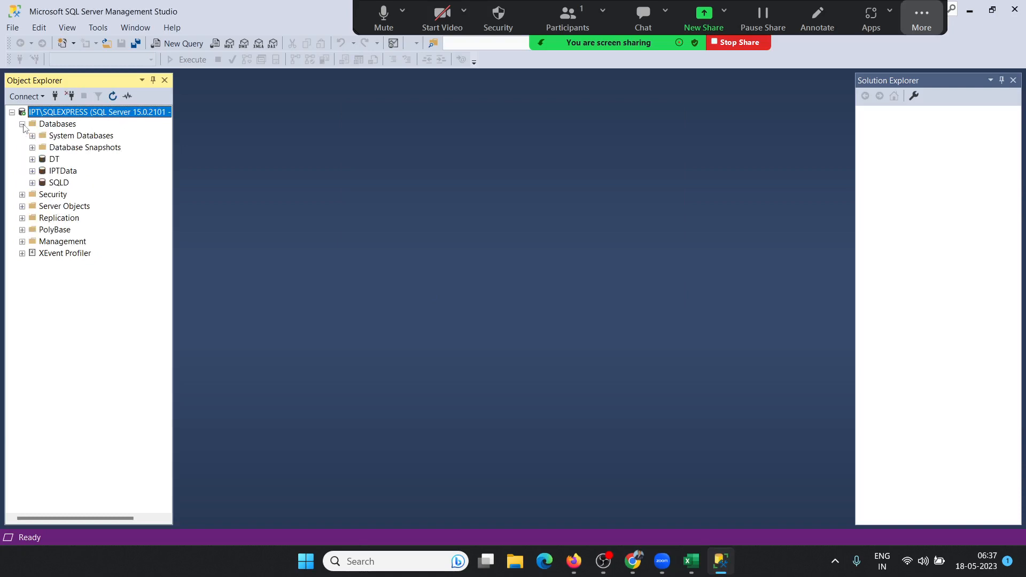
click(32, 159)
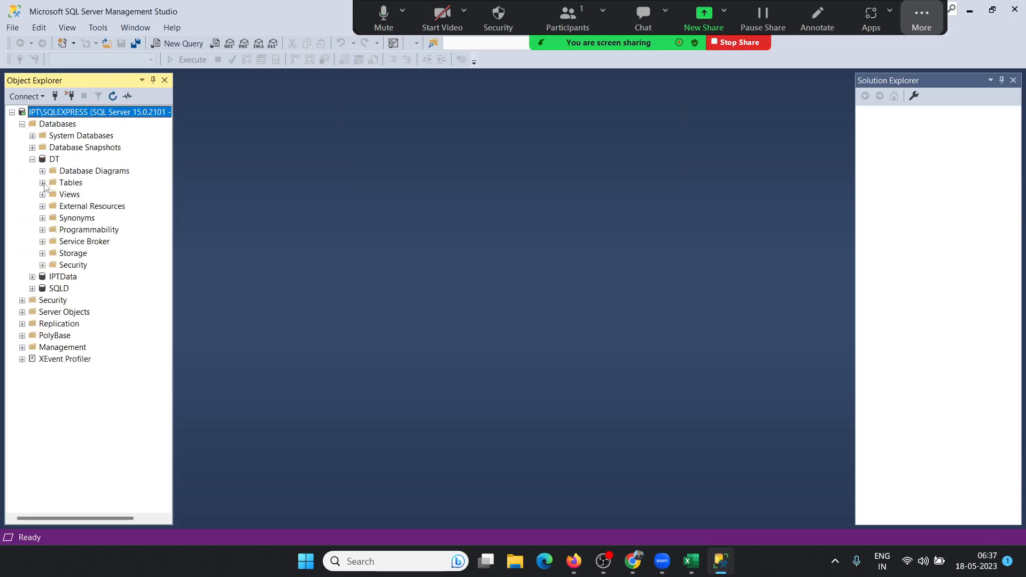
click(43, 184)
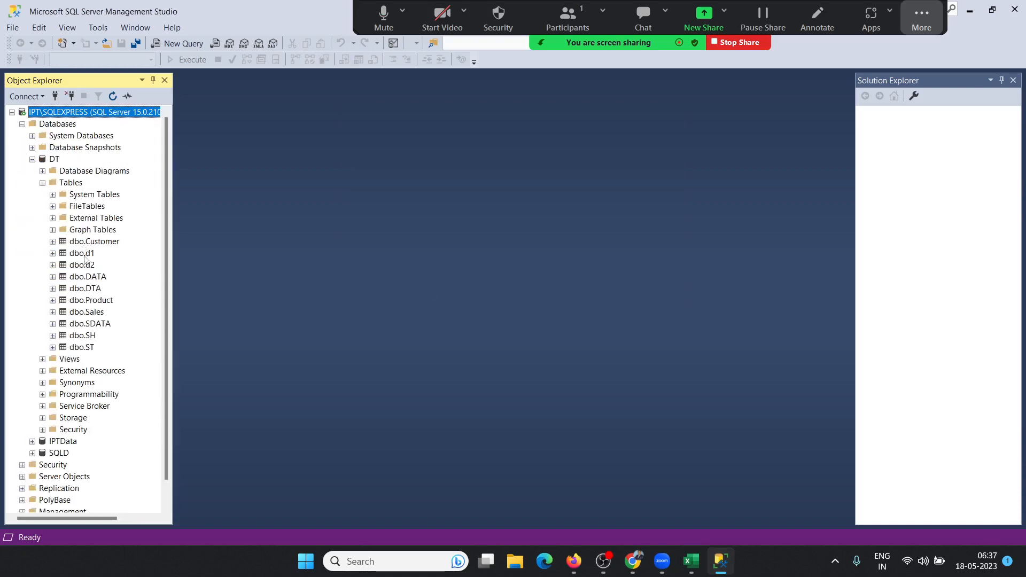
click(93, 289)
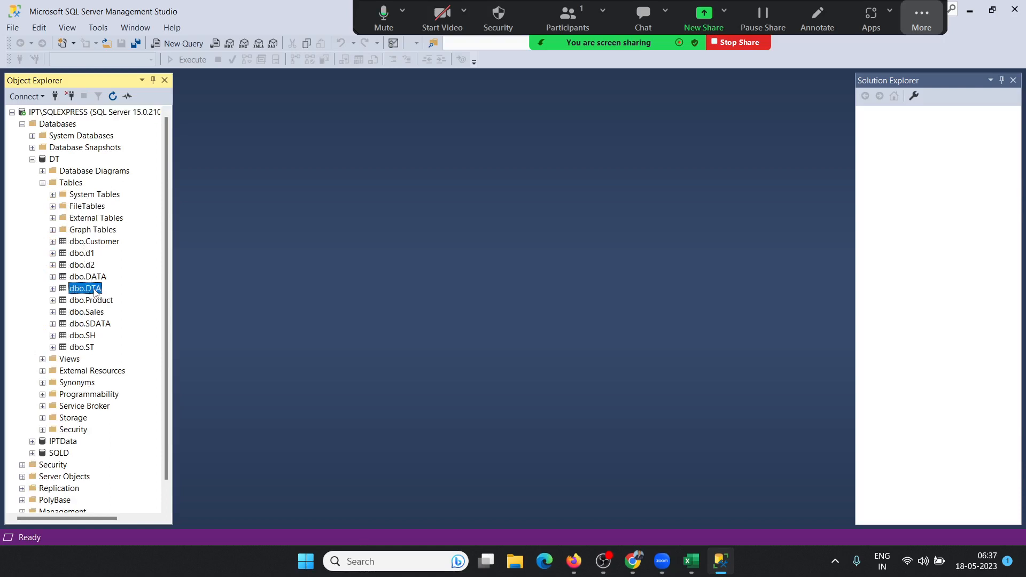
right_click(94, 291)
click(122, 299)
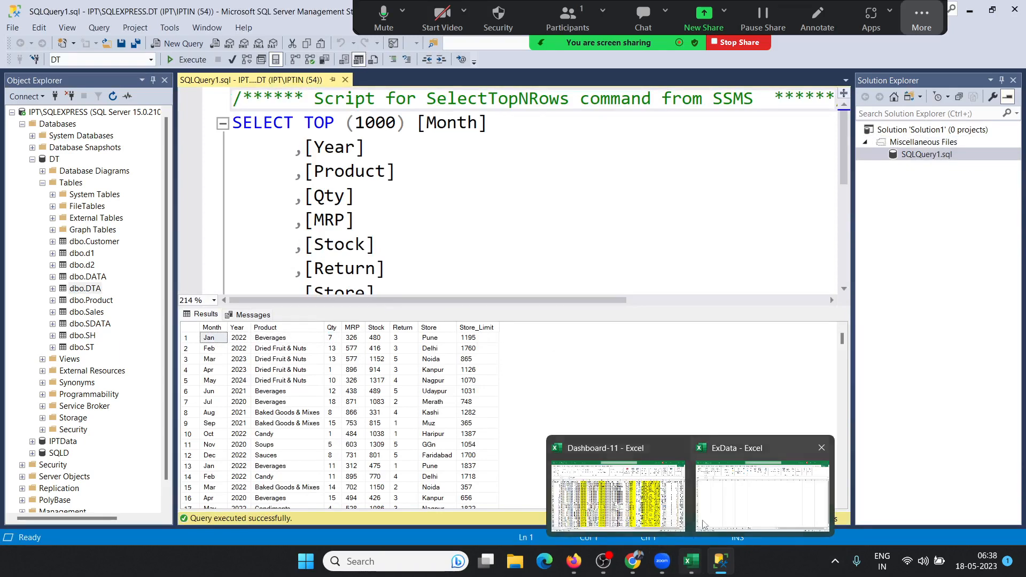
click(689, 561)
Step: Choose From External Data Source, browse for more connections, and pick New Source
click(34, 99)
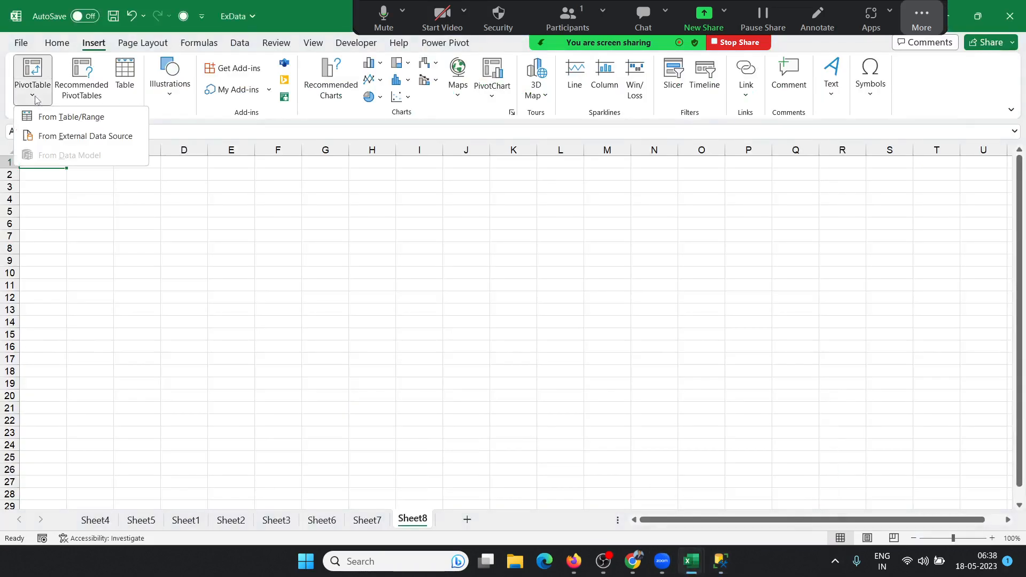
click(56, 137)
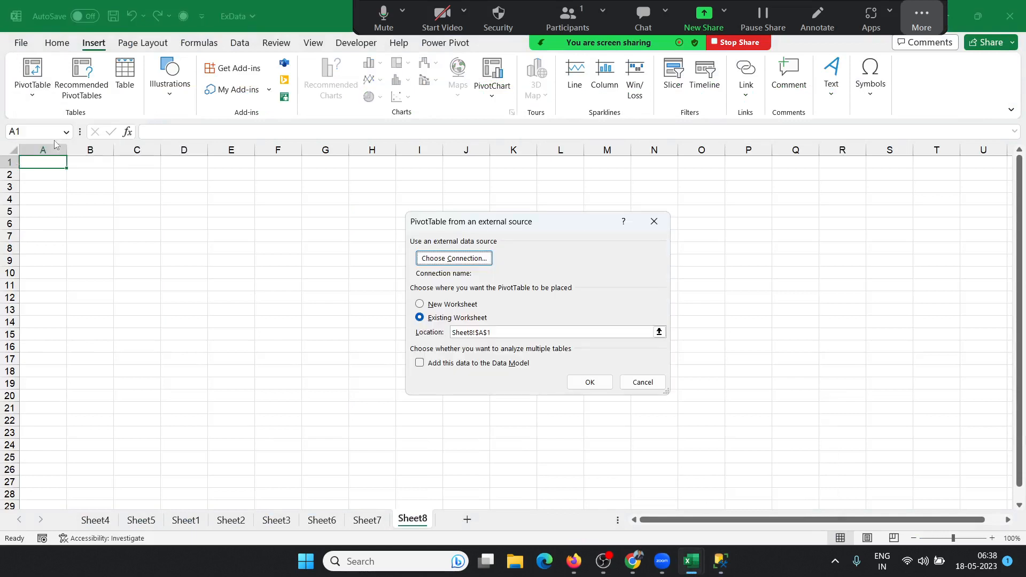
click(454, 259)
click(430, 459)
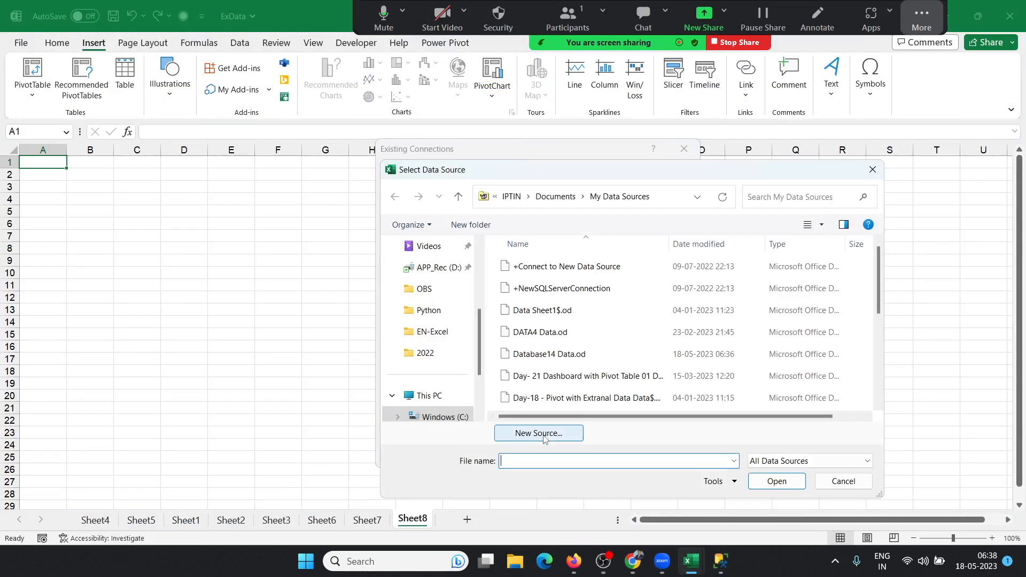
click(544, 438)
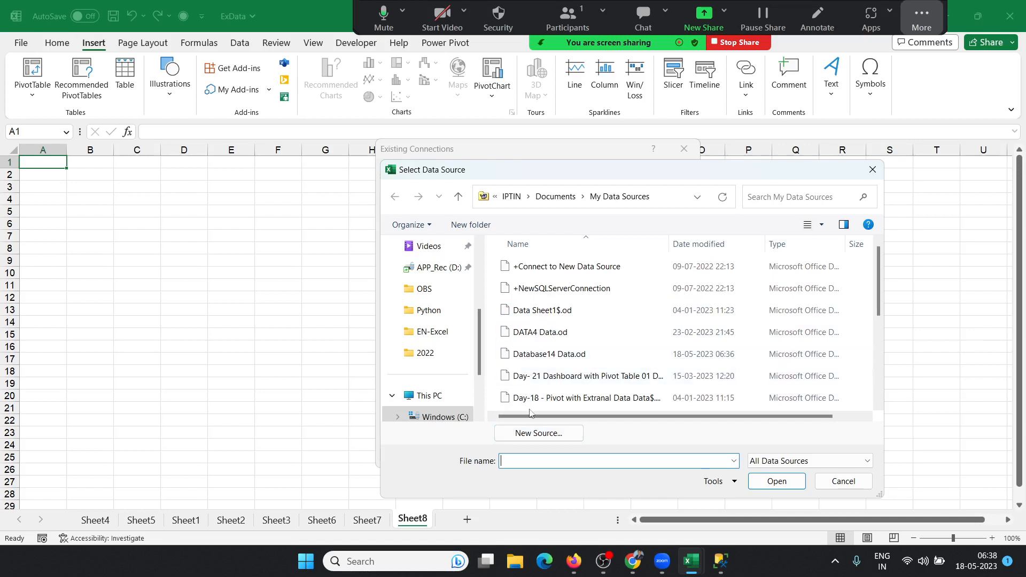
click(524, 432)
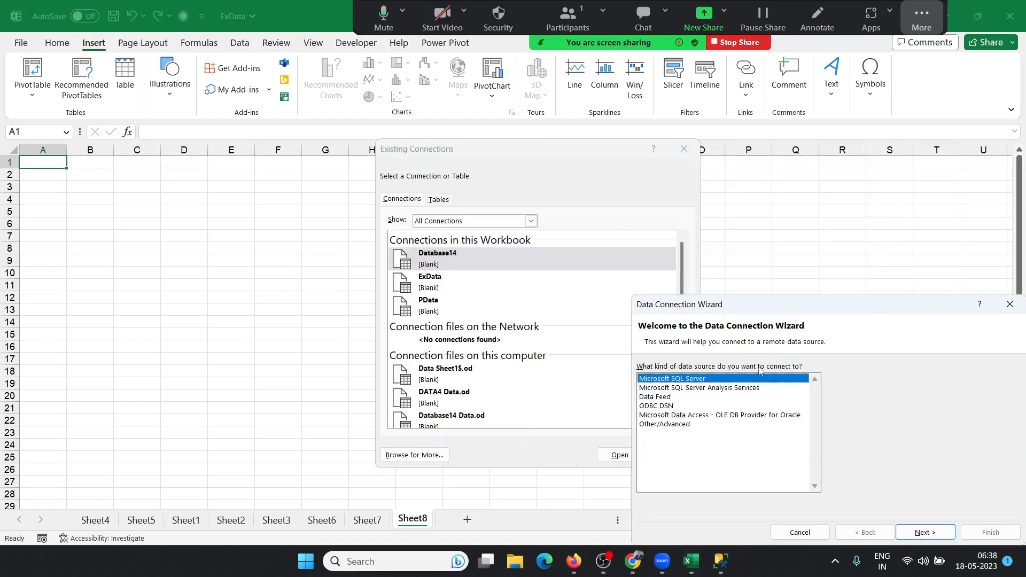
Step: Choose Microsoft SQL Server as the source type and connect using the pasted server name
drag(774, 311, 552, 172)
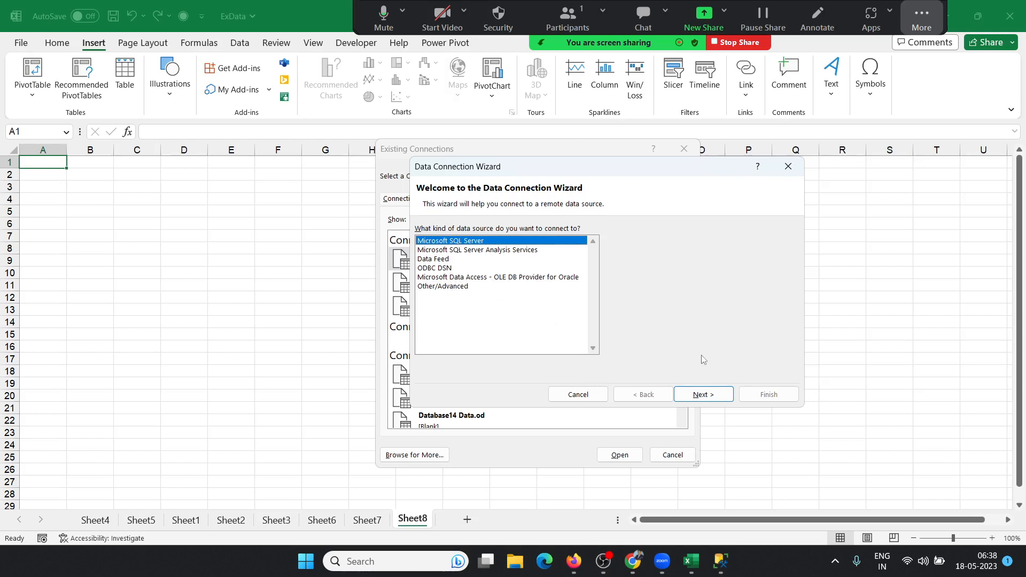
click(694, 398)
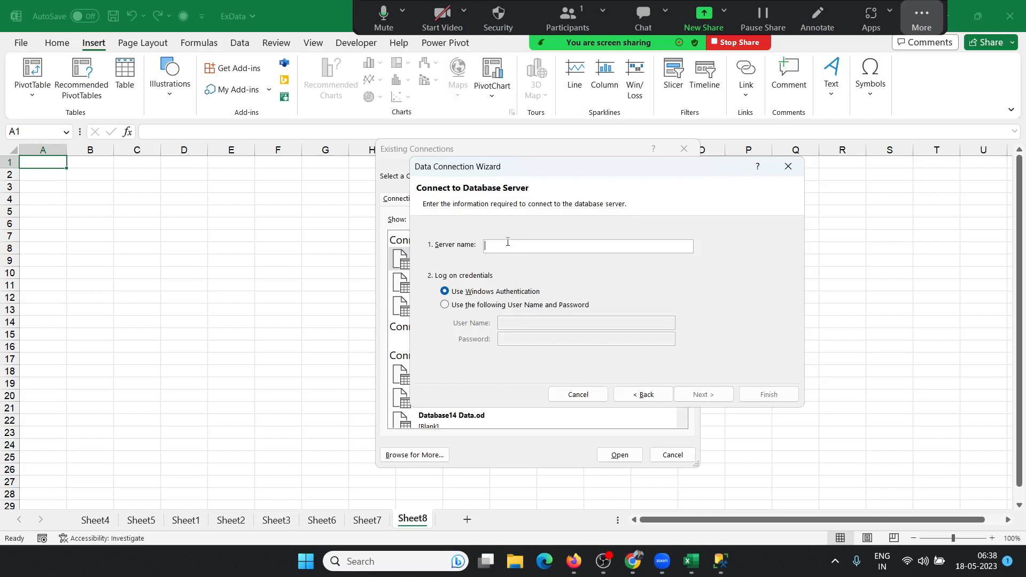
key(ctrl+v)
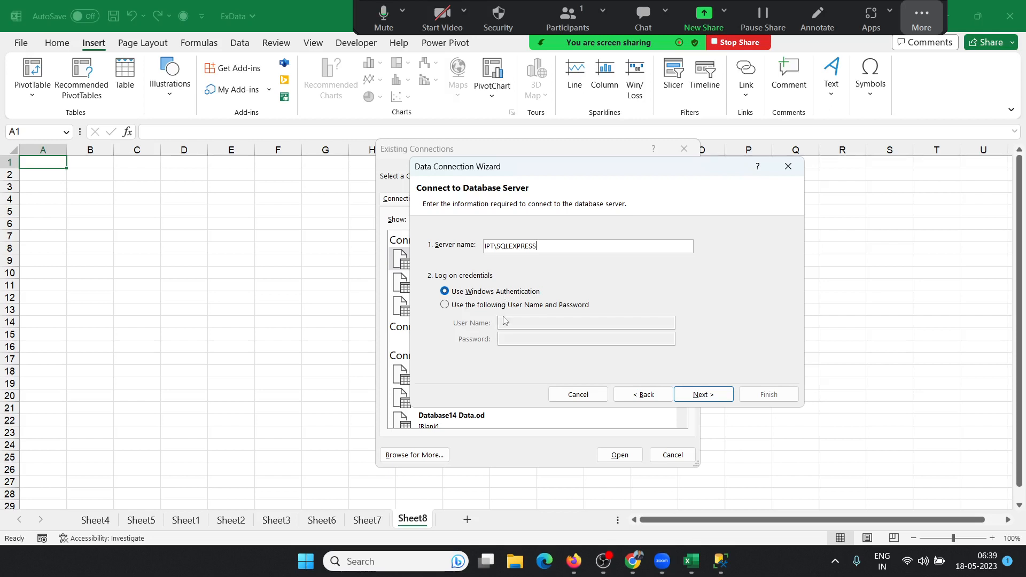
click(702, 396)
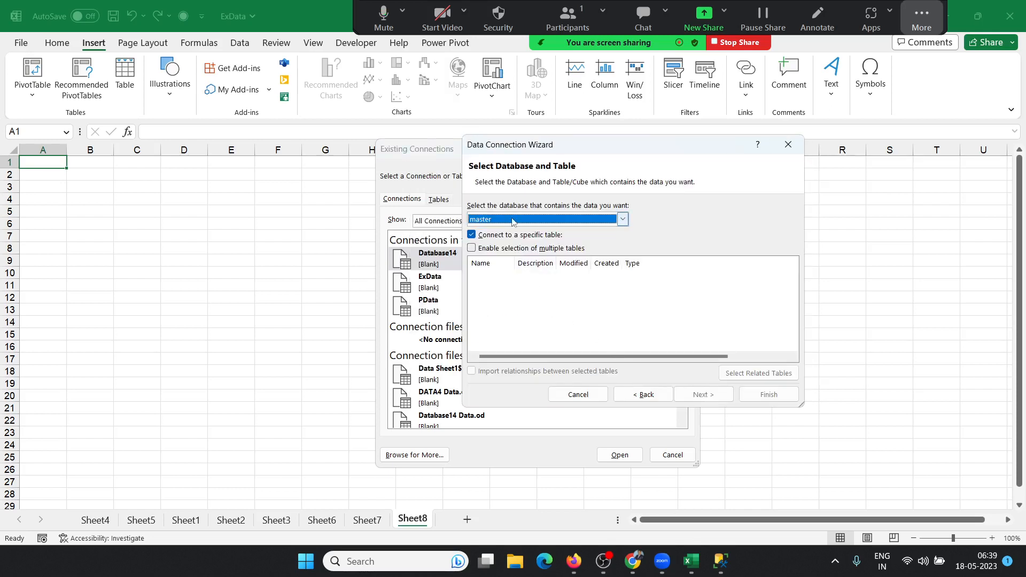
Step: Select the DT database and its DTA table, then save the connection
click(510, 222)
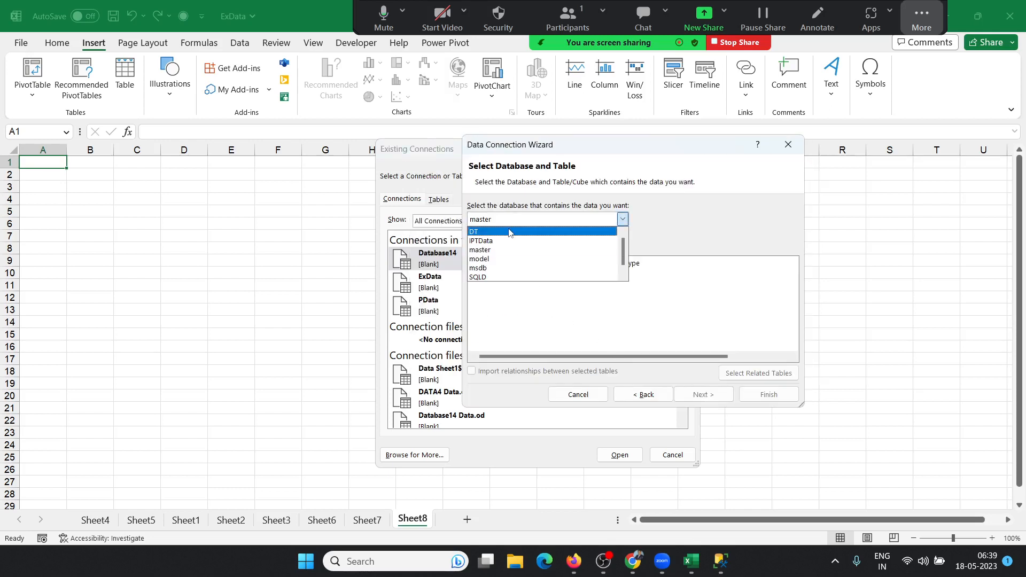
click(509, 231)
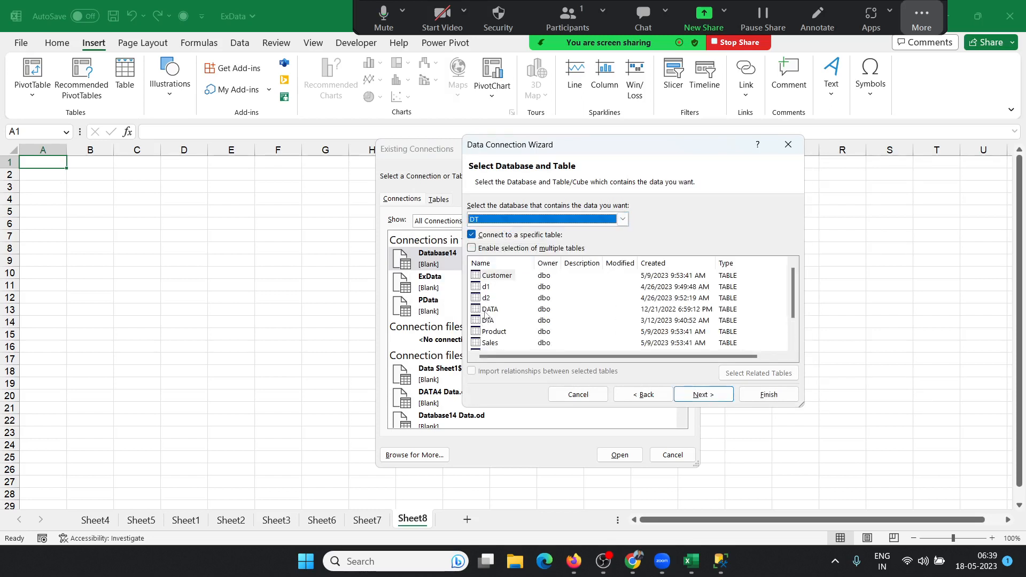
scroll(485, 351, down, 1)
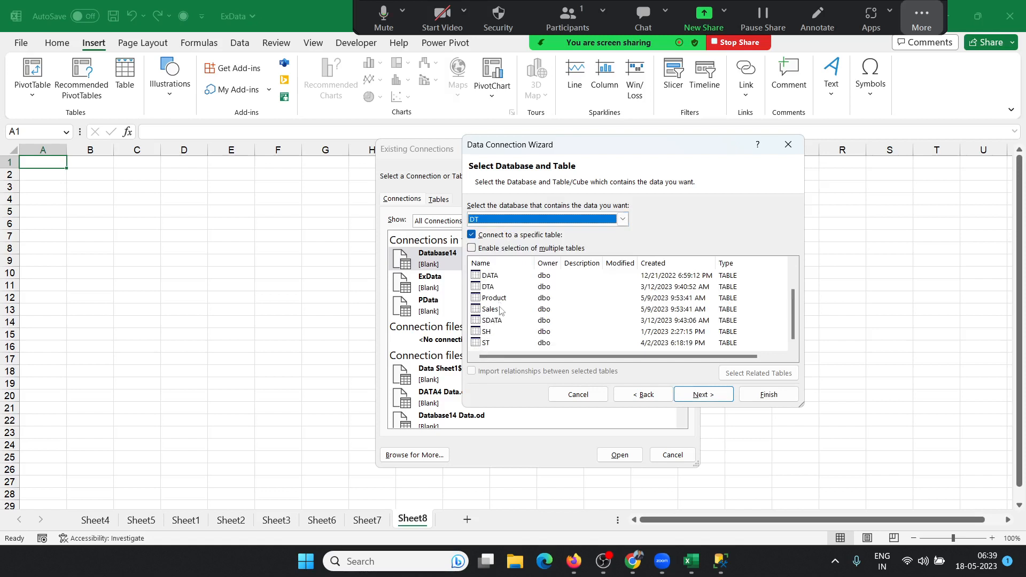
click(493, 289)
scroll(545, 347, up, 1)
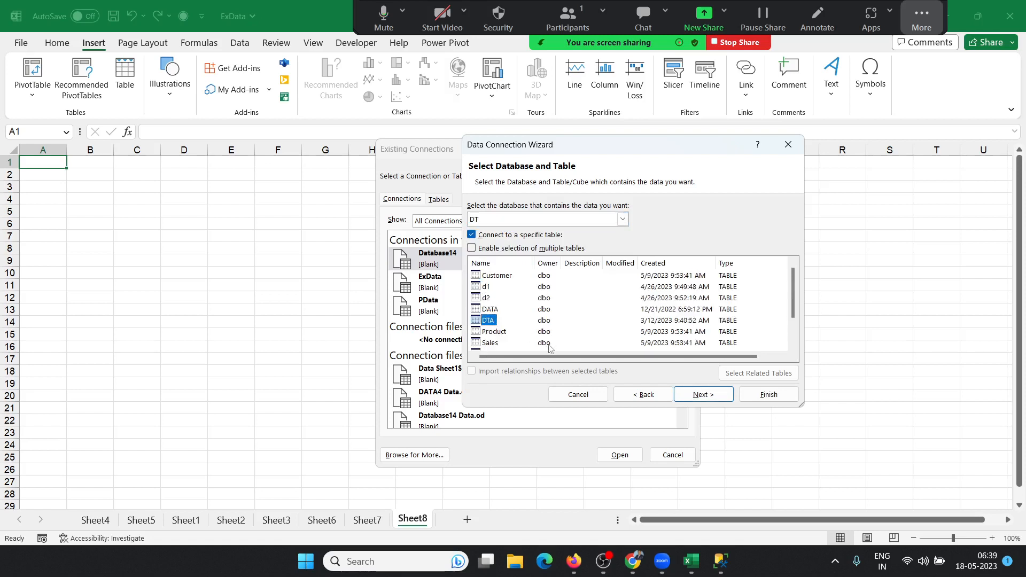
click(713, 399)
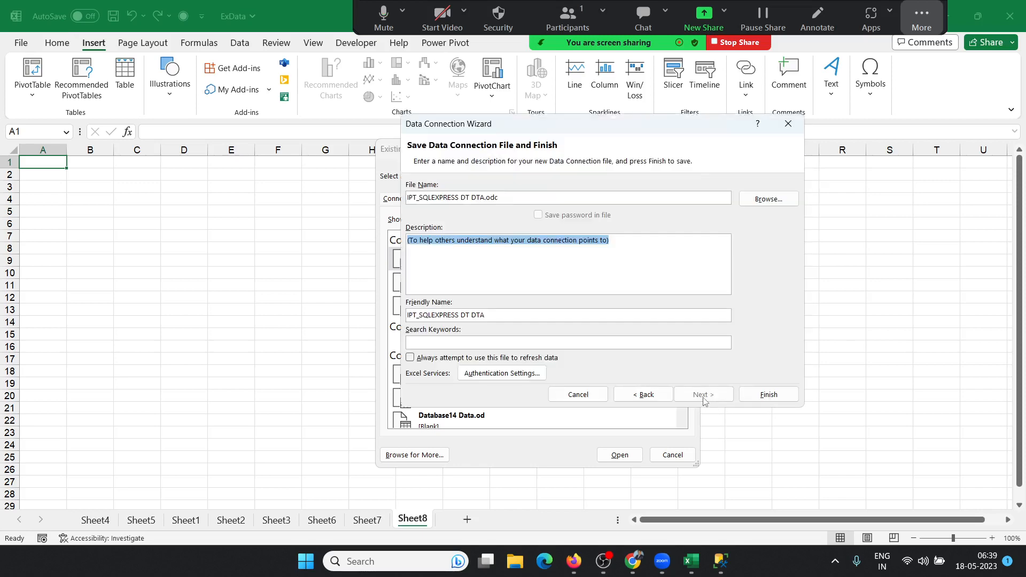
click(779, 398)
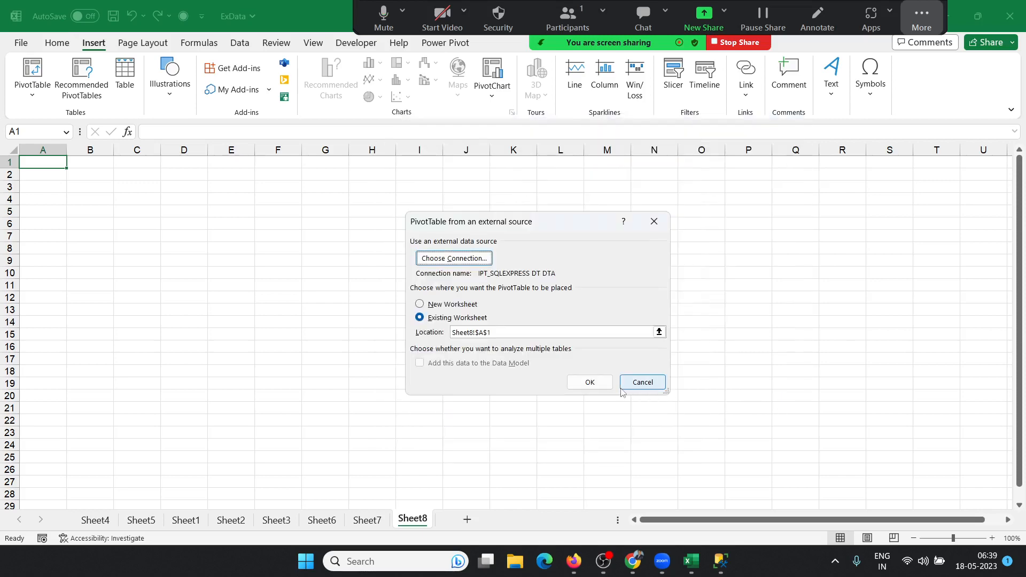
Step: Place PivotTable8 at Sheet8!A1, then select cell J8 outside it
click(604, 383)
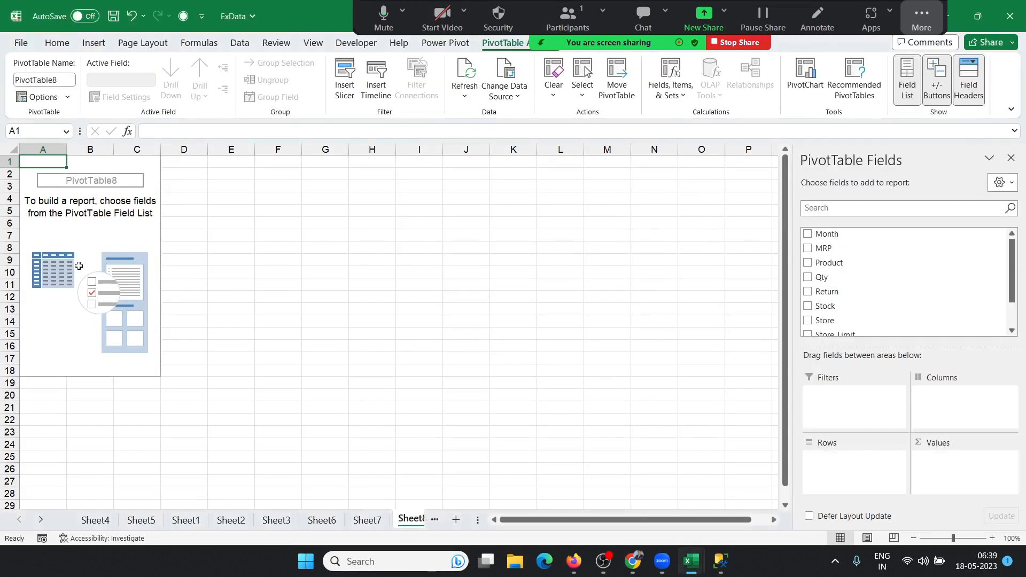
click(88, 224)
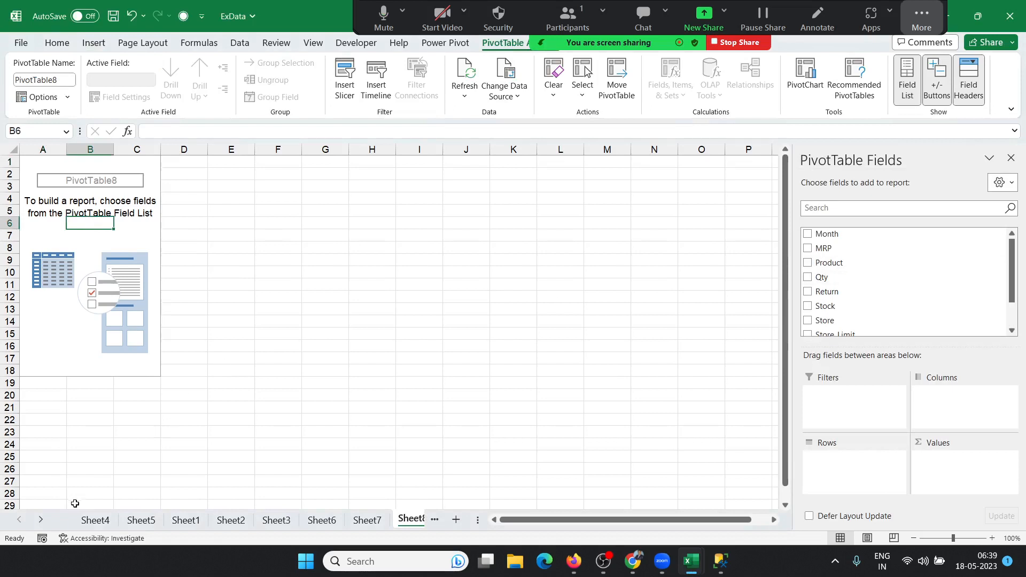
click(42, 520)
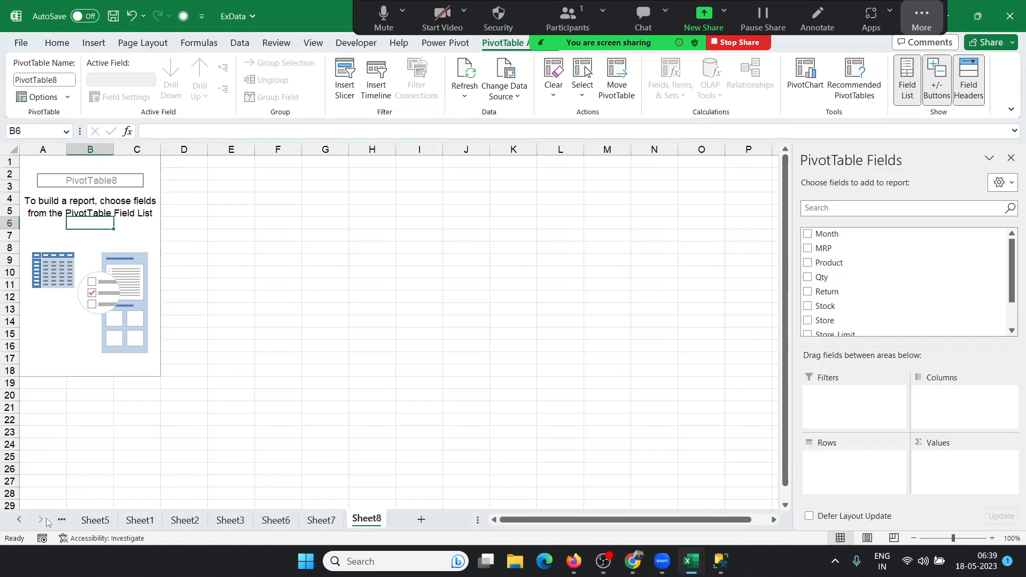
click(373, 233)
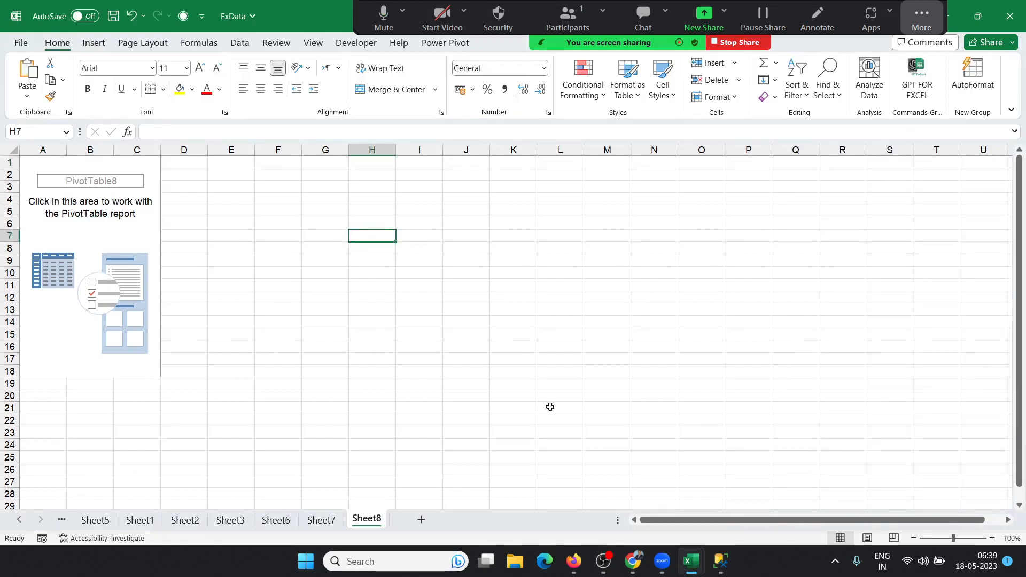
mouse_move(721, 562)
click(486, 245)
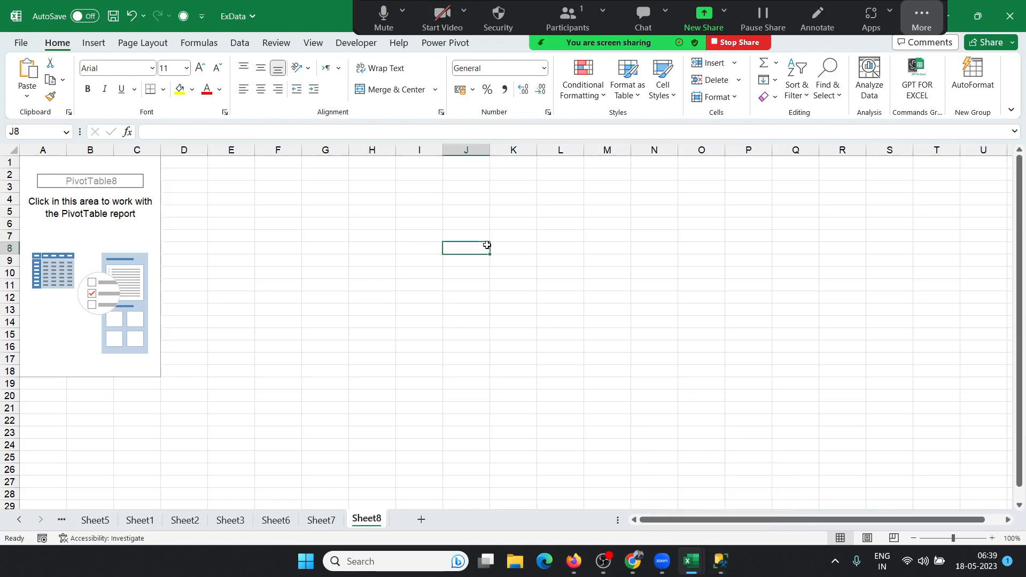
Step: Launch MySQL Workbench 8.0 CE and connect to Local instance MySQL80
key(super)
text(my)
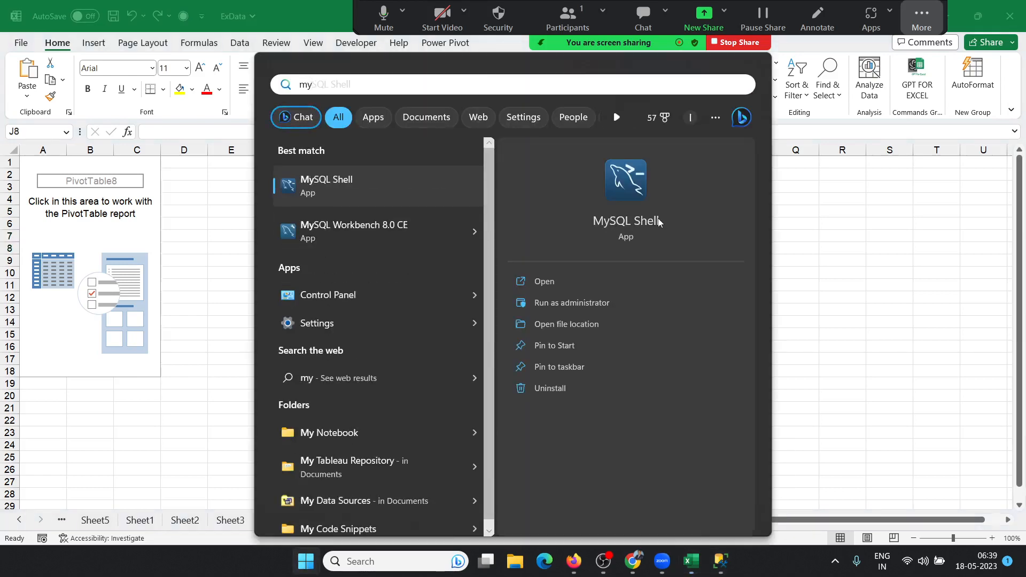
click(328, 242)
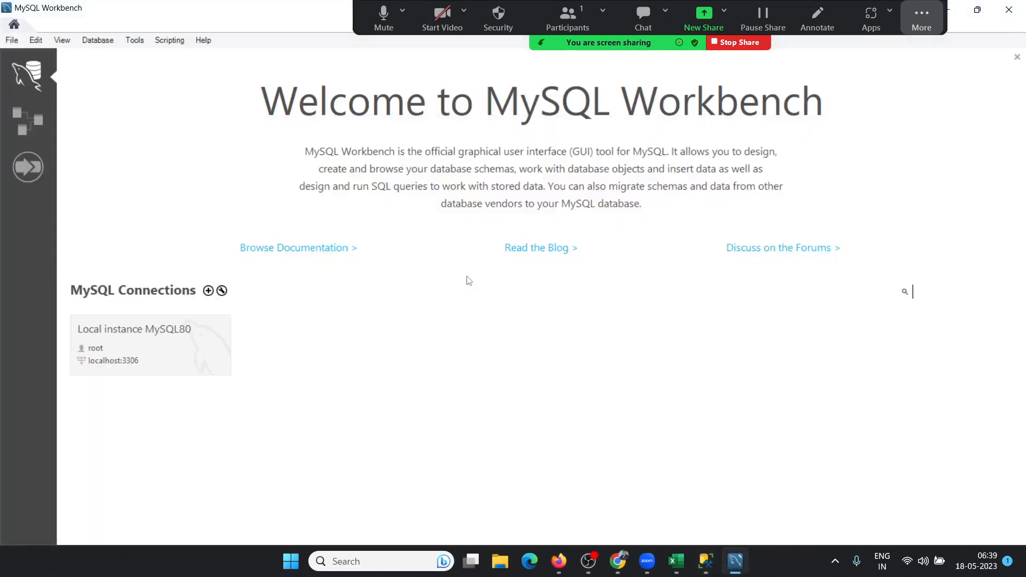
click(136, 335)
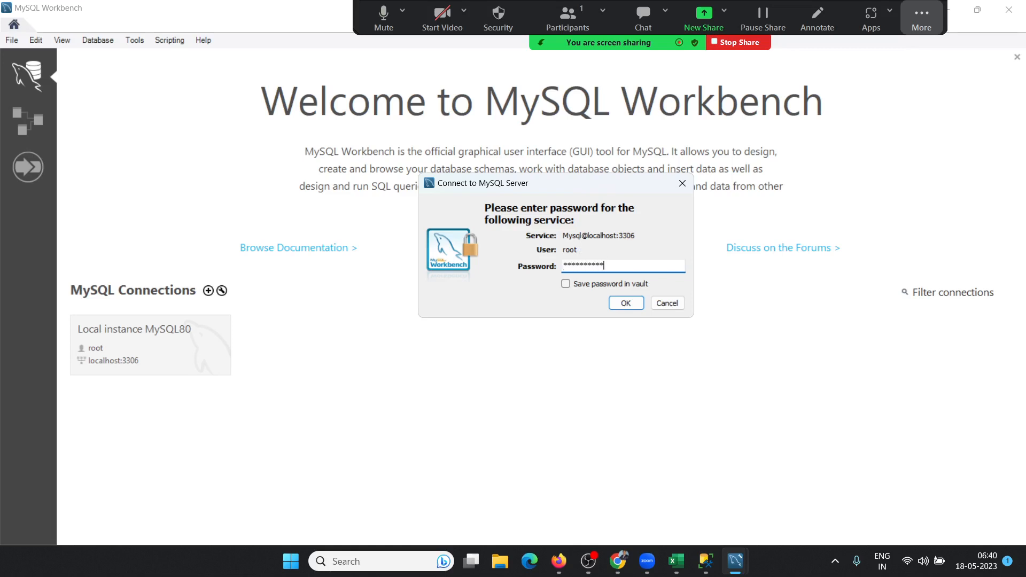
Step: Return to the ExData workbook and add a blank Sheet9
click(676, 561)
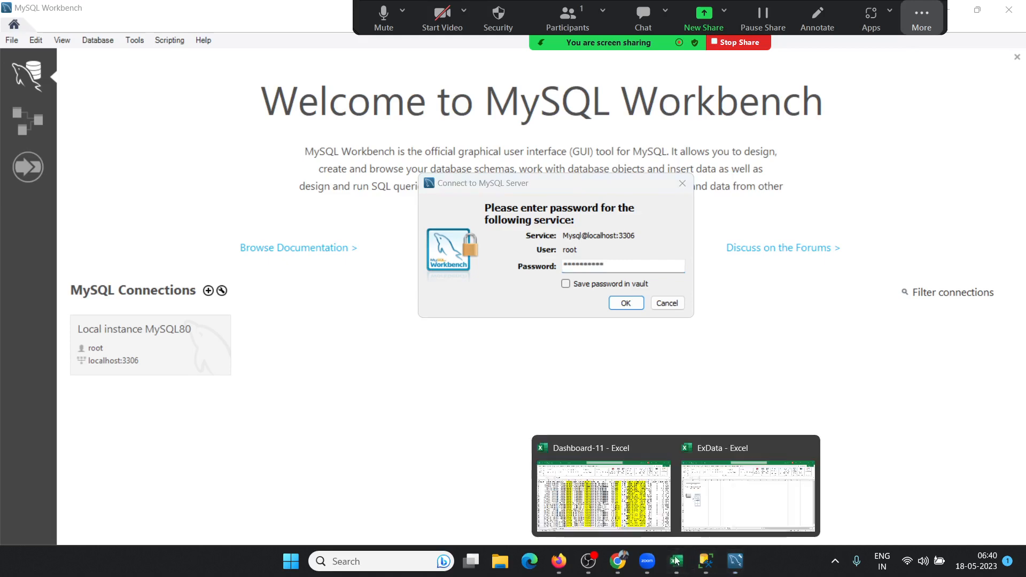
click(707, 522)
click(420, 519)
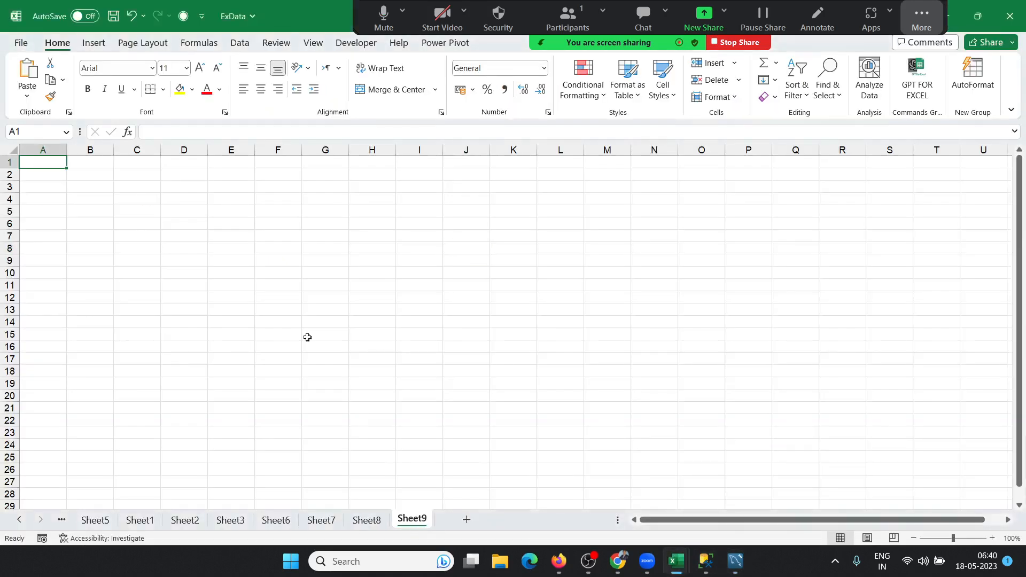
Step: Start an external-source PivotTable for Sheet9 and begin a new Oracle OLE DB Provider connection
click(94, 43)
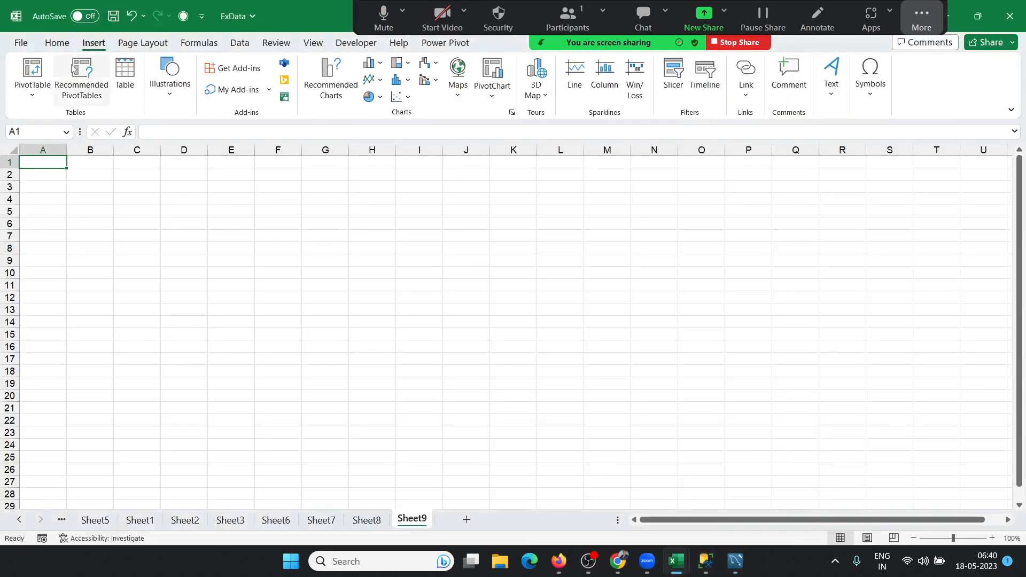
click(44, 100)
click(57, 136)
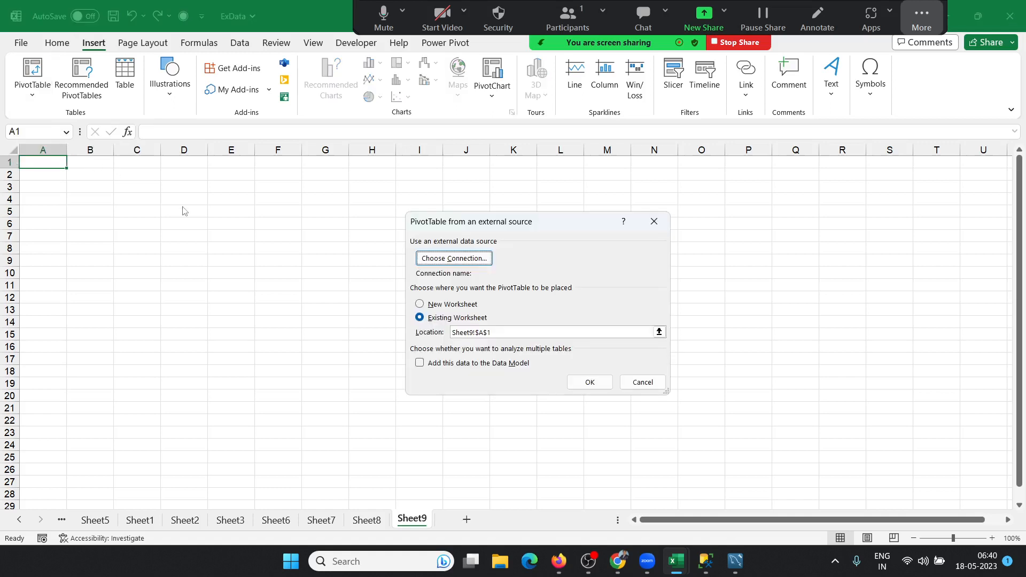
click(443, 260)
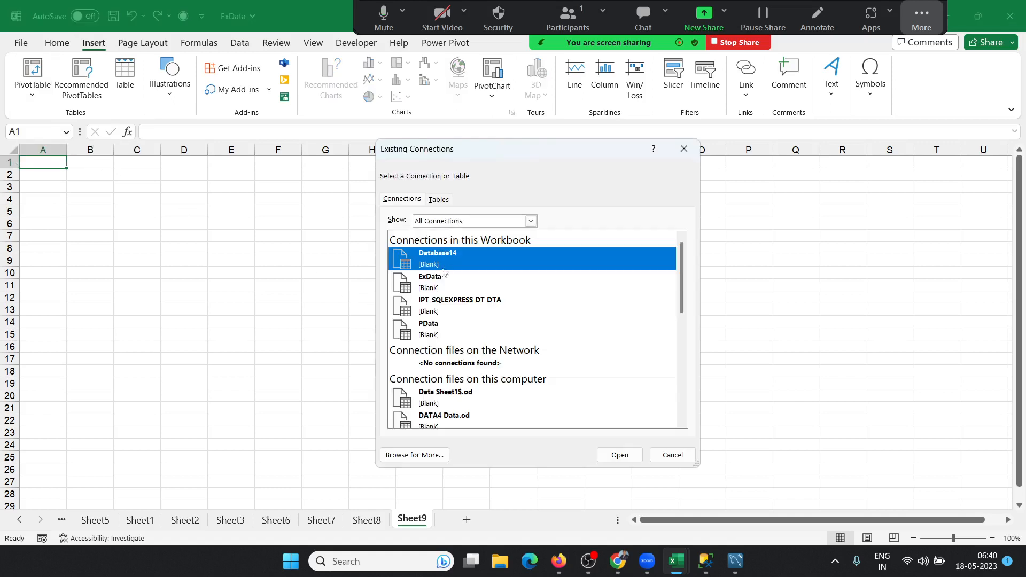
click(428, 454)
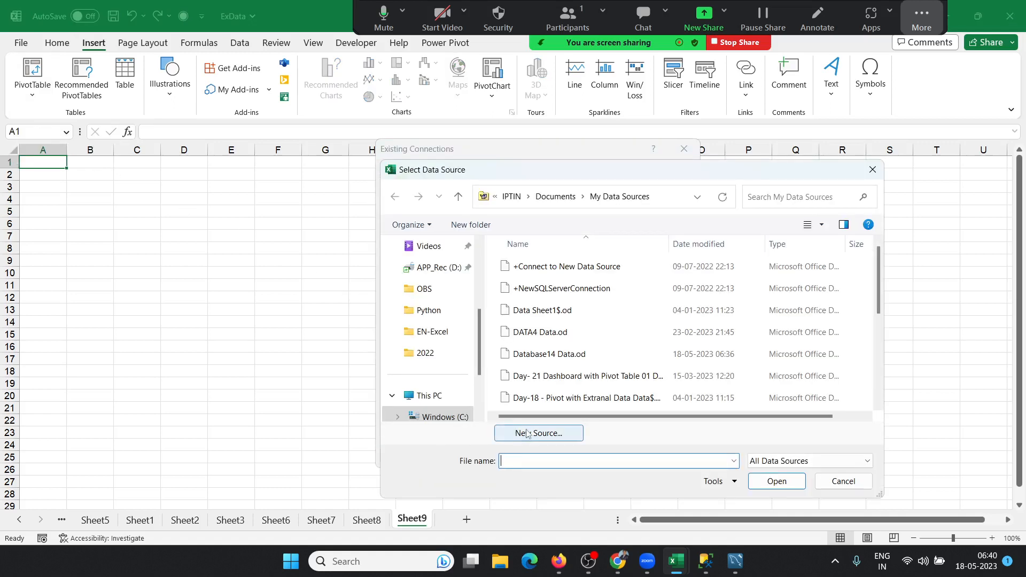
click(528, 437)
click(743, 415)
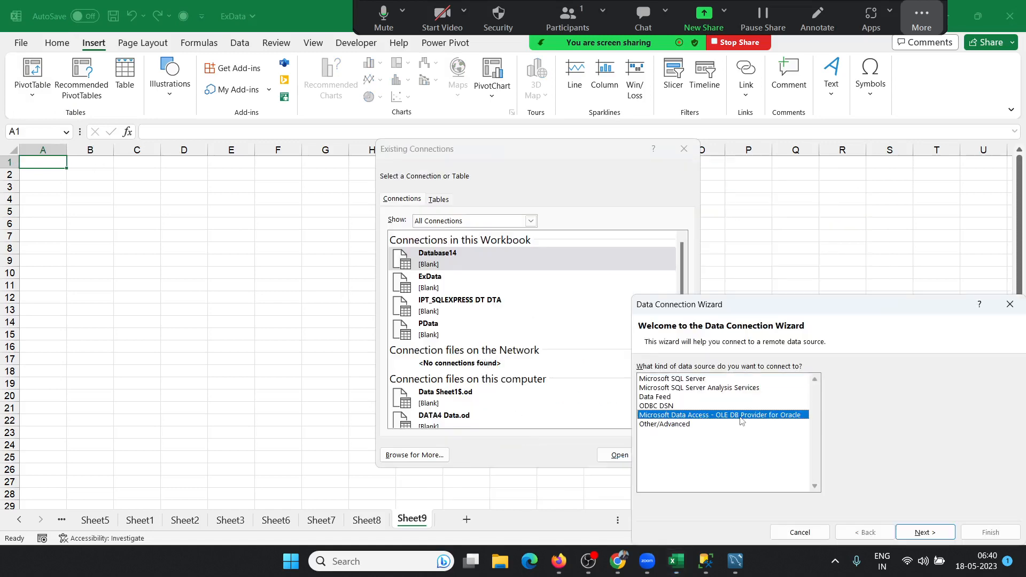
drag(745, 310, 492, 214)
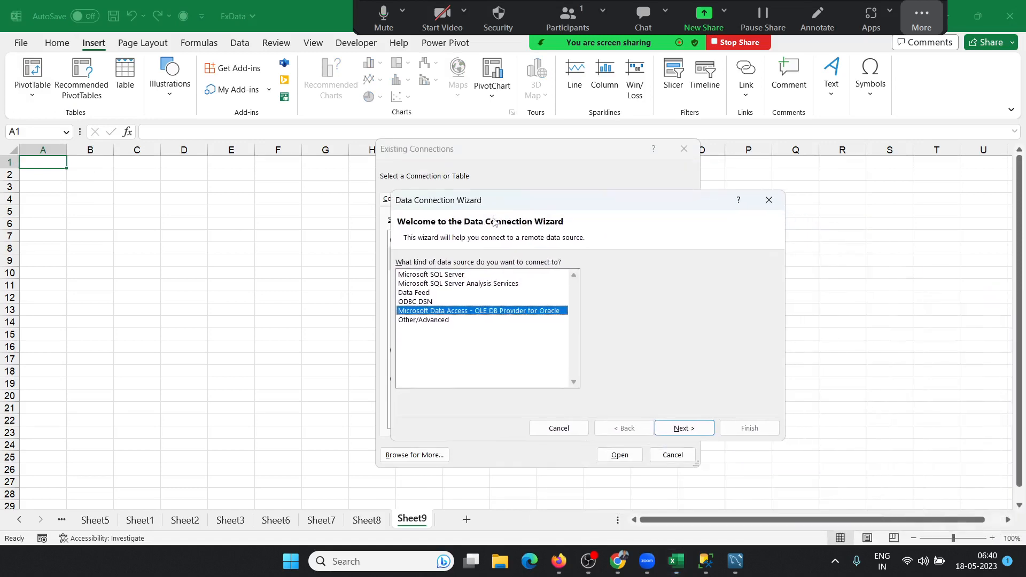
click(680, 429)
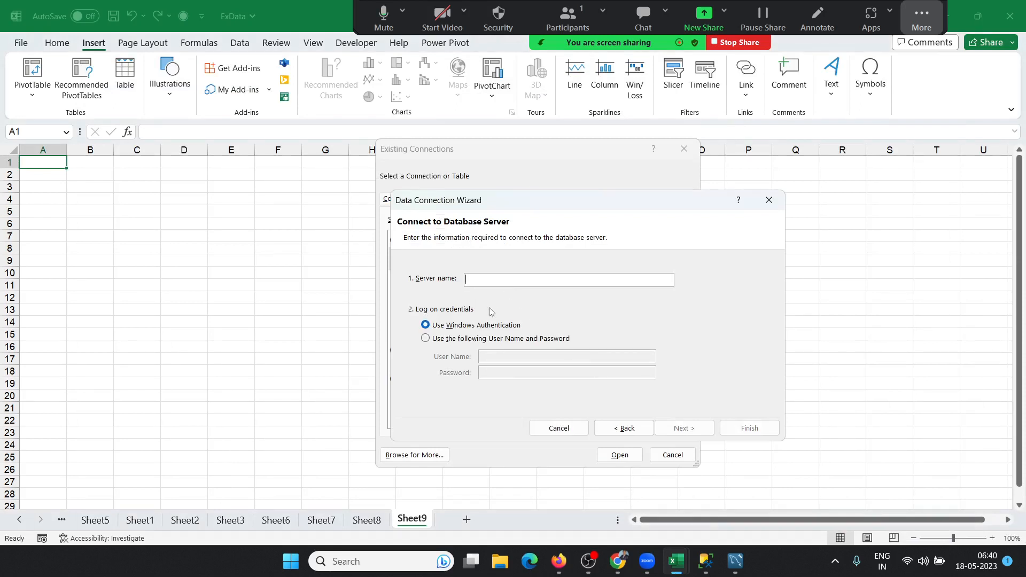
Step: Glance at MySQL Workbench, then cancel the connection wizard, file browser and existing-connections list
mouse_move(742, 570)
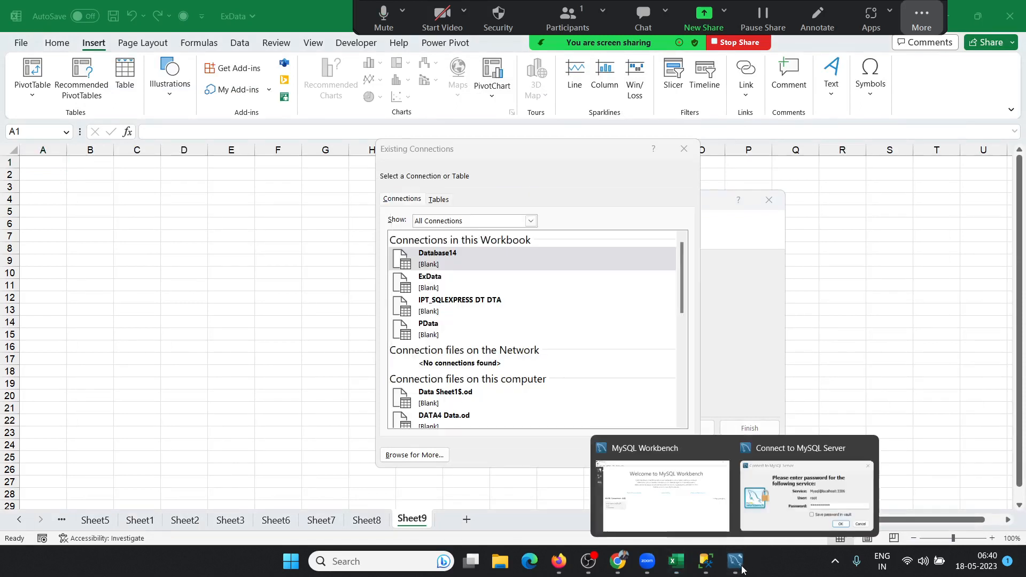
click(773, 519)
mouse_move(711, 558)
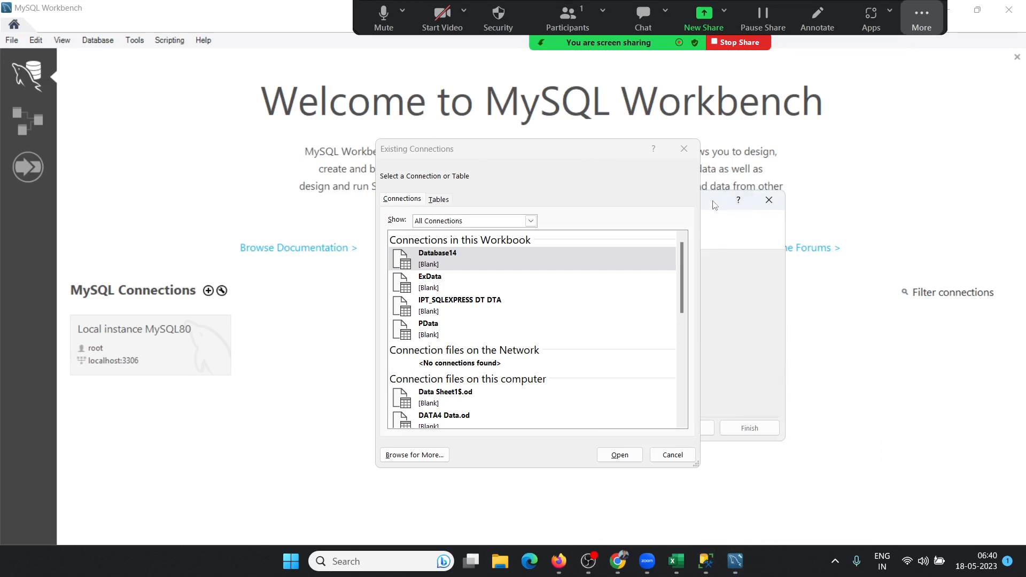
drag(715, 204, 908, 185)
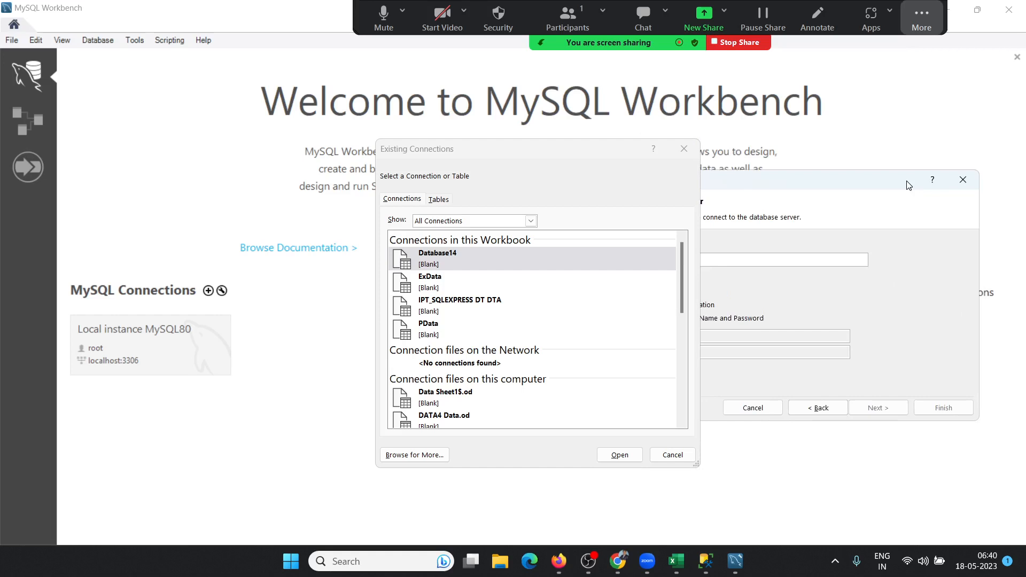
click(764, 409)
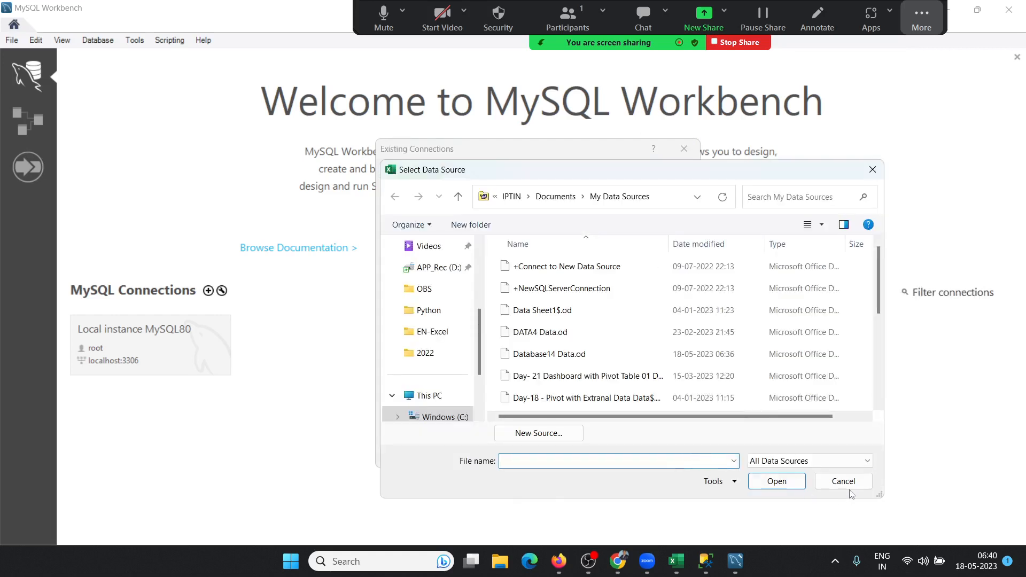
click(850, 489)
click(693, 464)
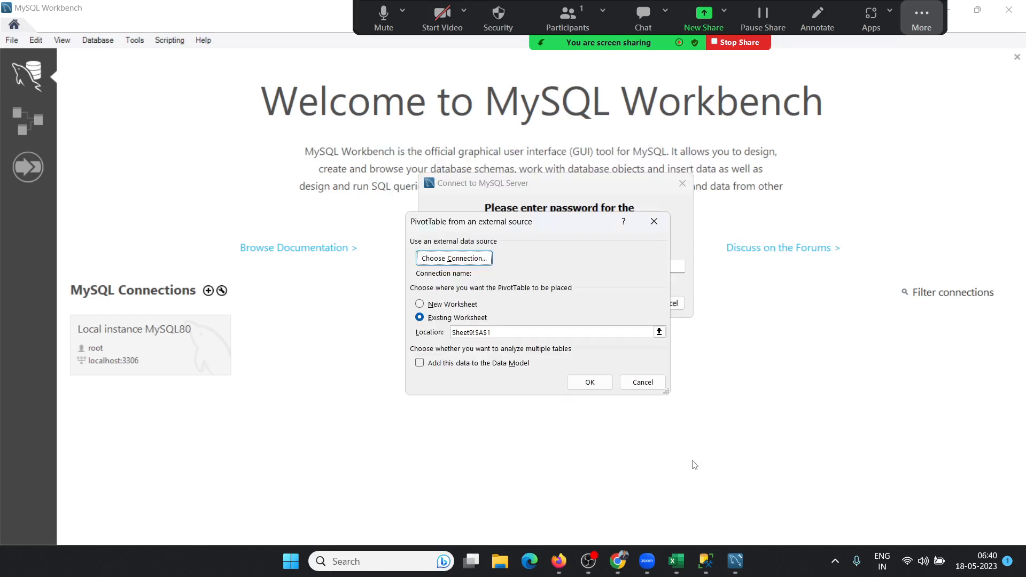
Step: Cancel the PivotTable setup and connect MySQL Workbench to Local instance MySQL80 with the password
click(653, 379)
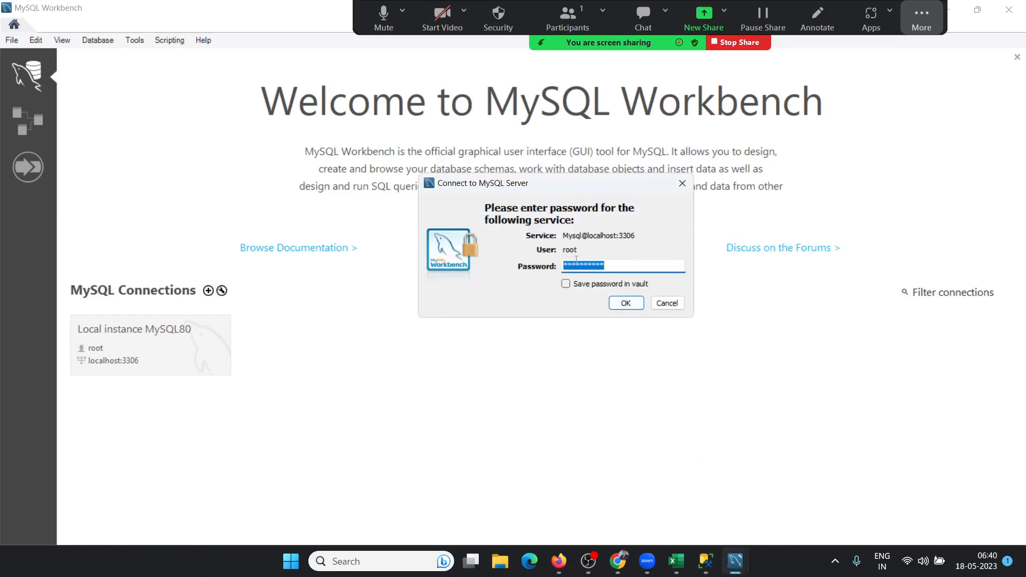
key(super+r)
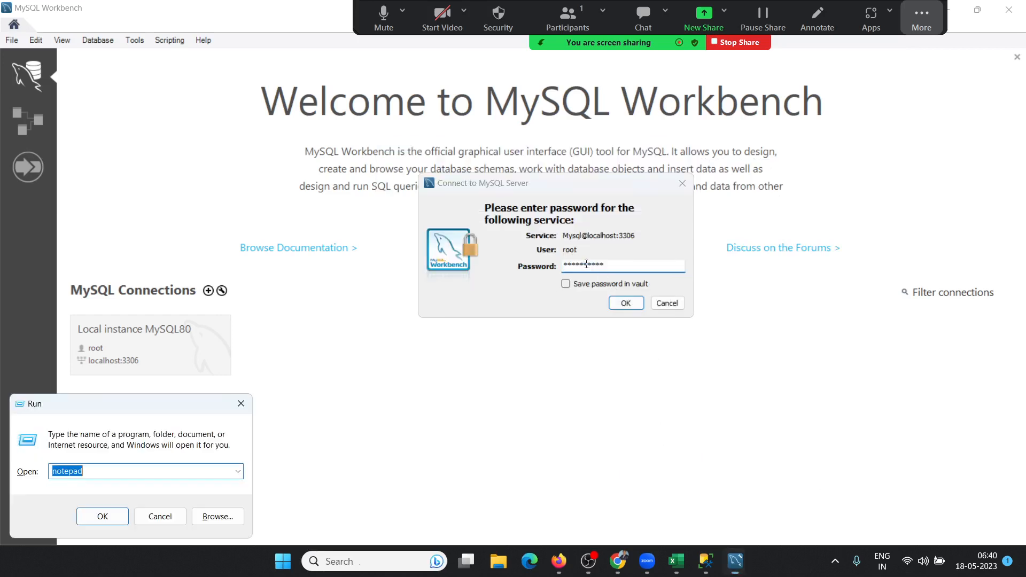
text(m)
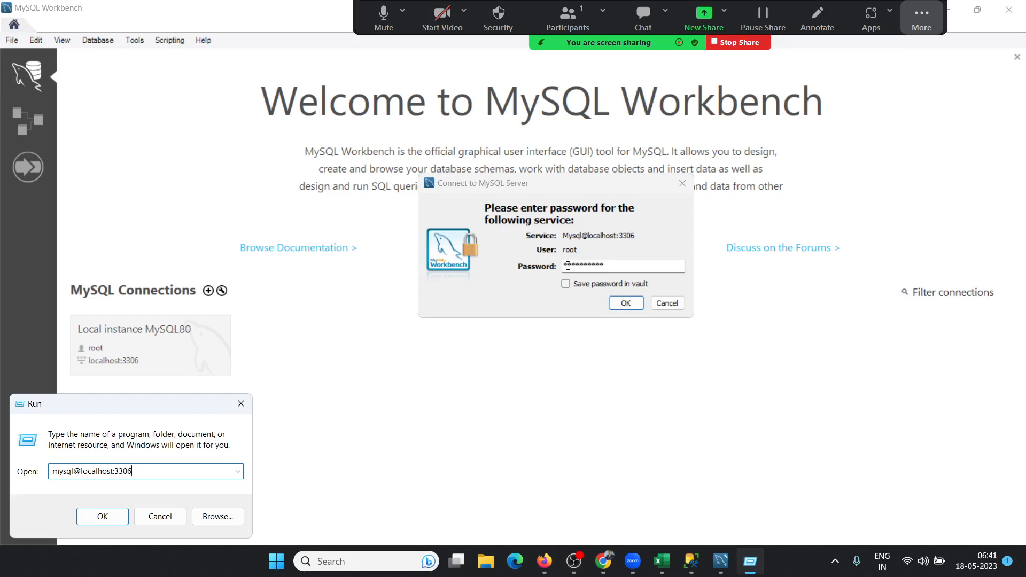
drag(163, 468, 32, 450)
key(ctrl+c)
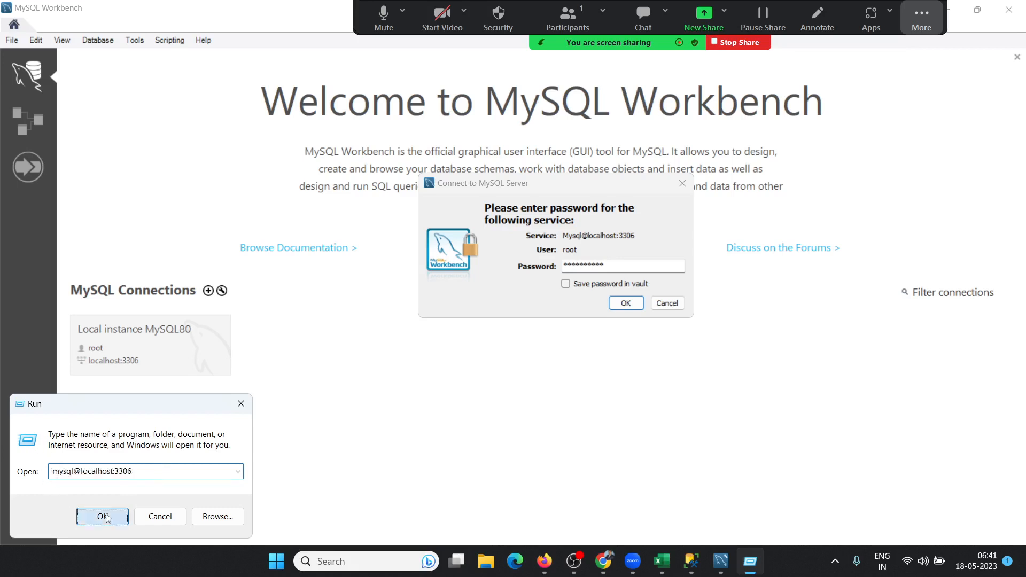
click(80, 514)
click(660, 281)
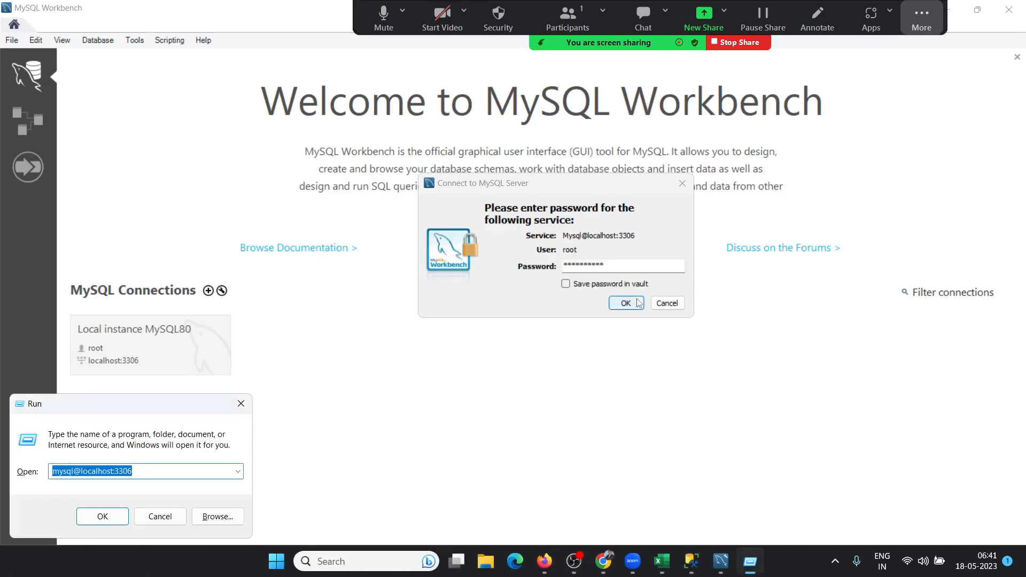
click(639, 303)
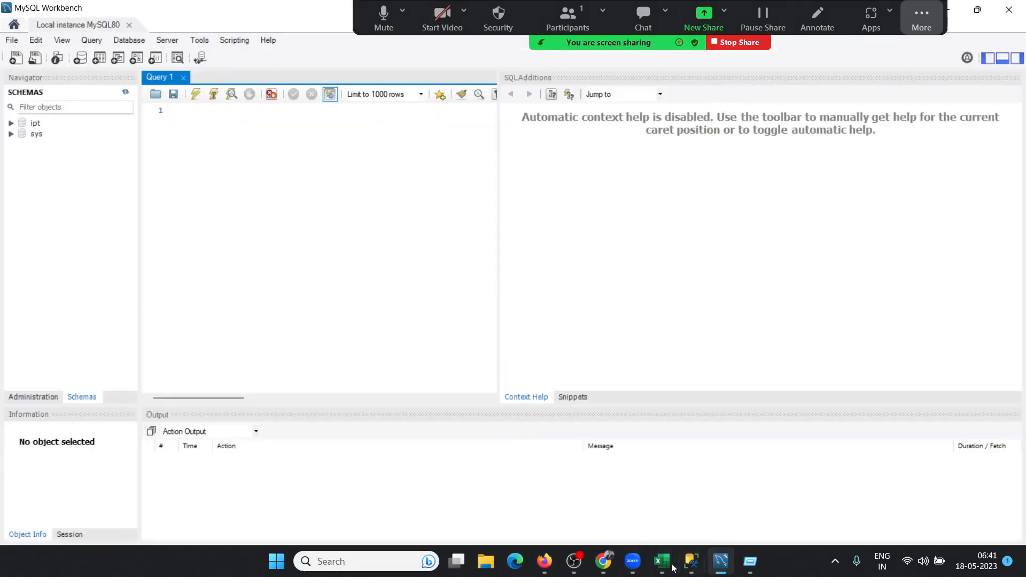
Step: Back in ExData, start a Sheet9 PivotTable from a new Oracle OLE DB Provider connection
mouse_move(666, 565)
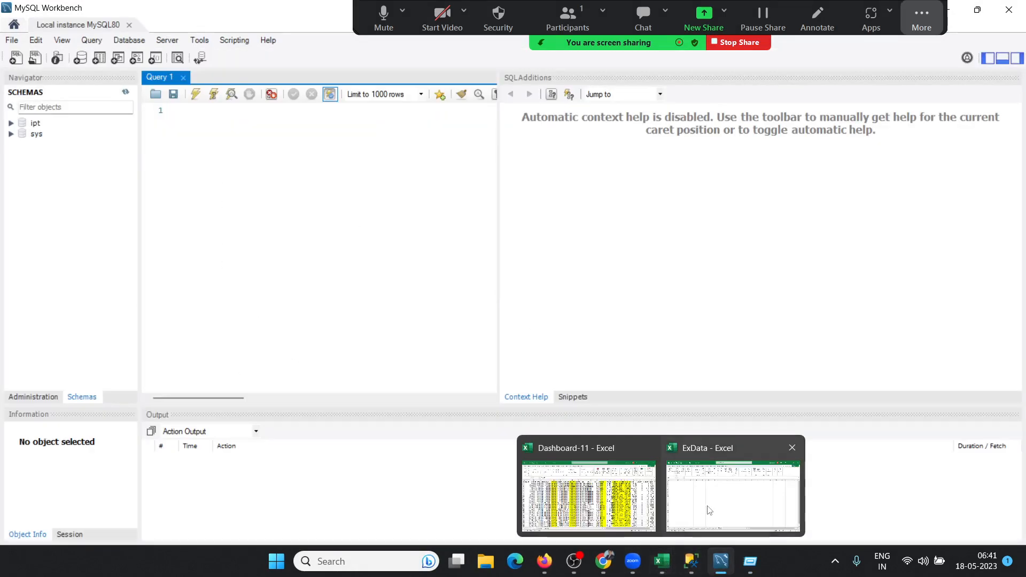
click(679, 482)
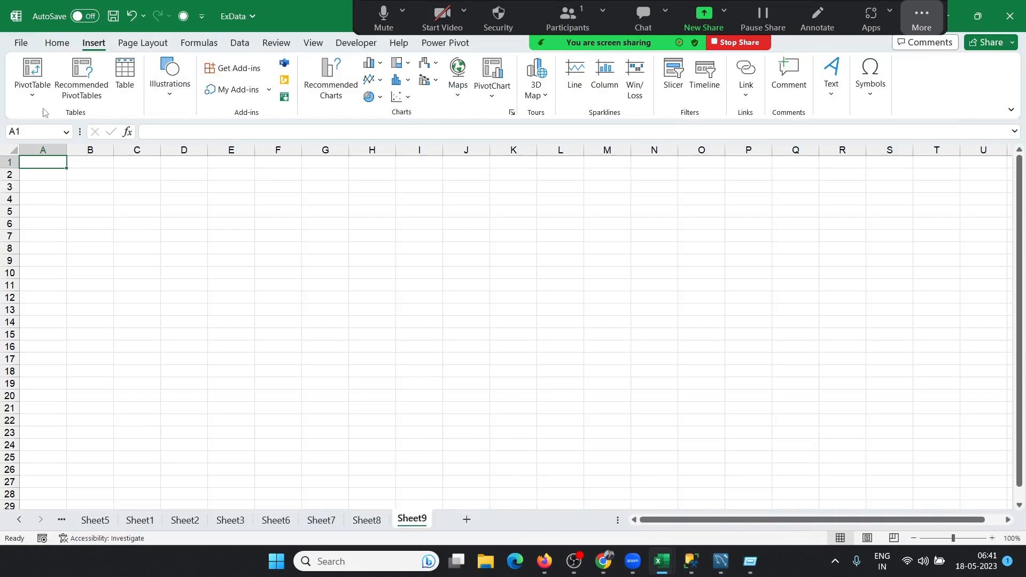
click(32, 85)
click(54, 136)
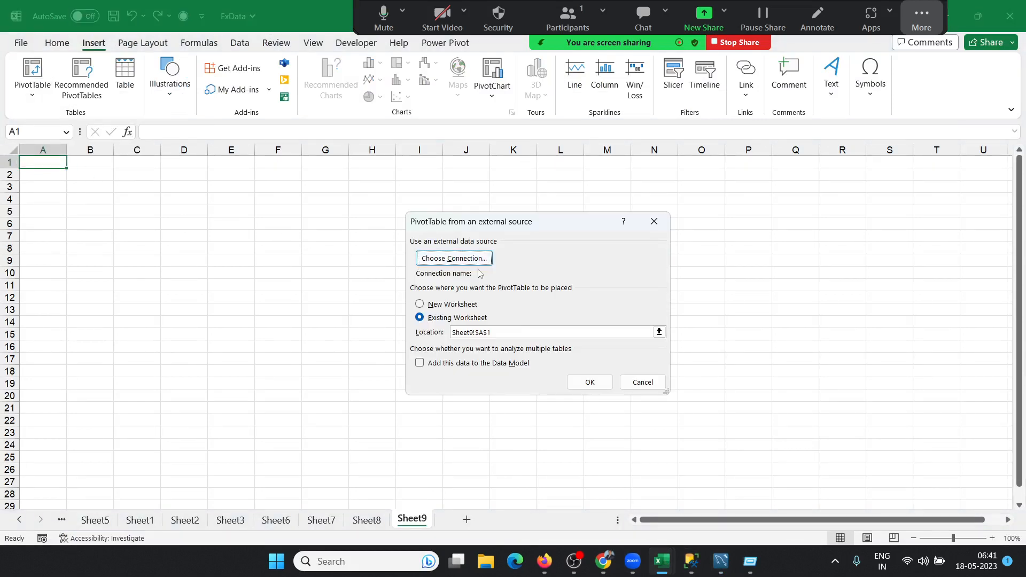
click(464, 261)
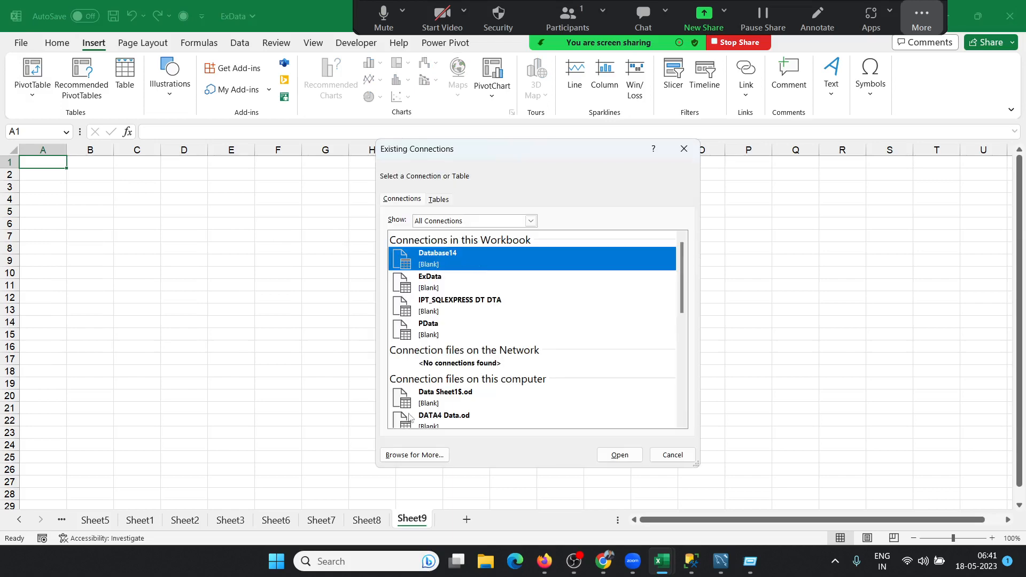
click(413, 455)
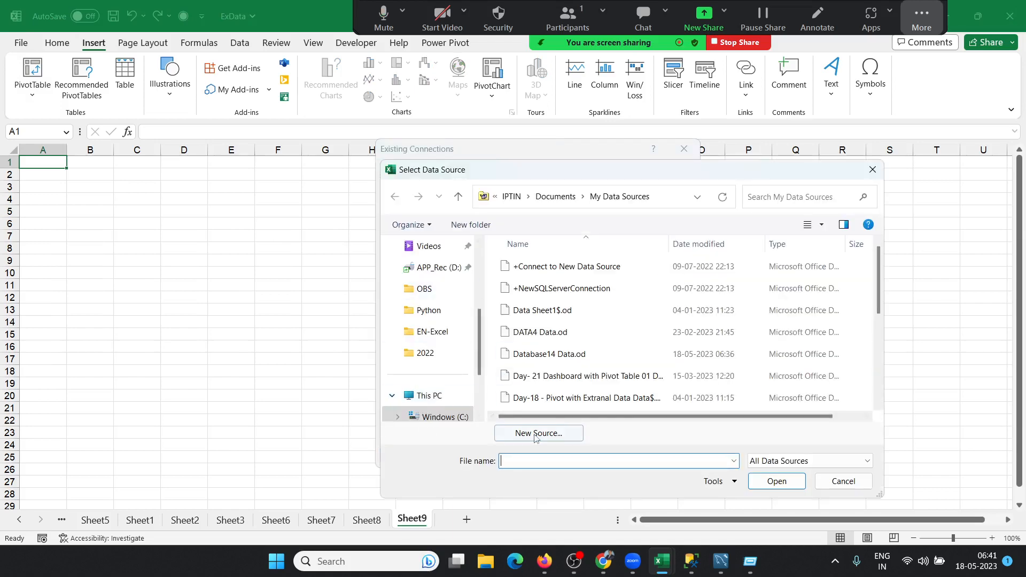
click(534, 432)
click(747, 415)
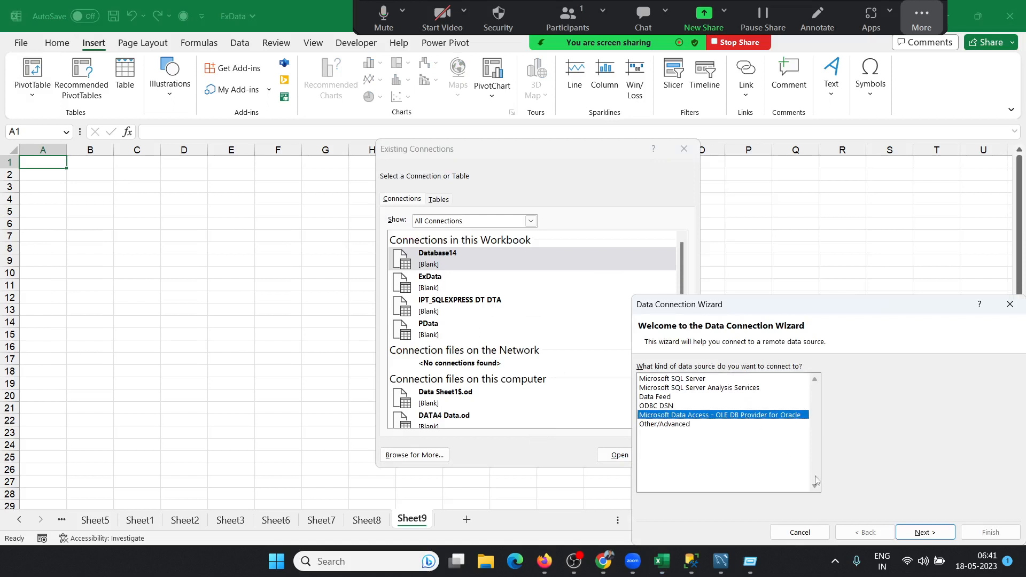
click(919, 533)
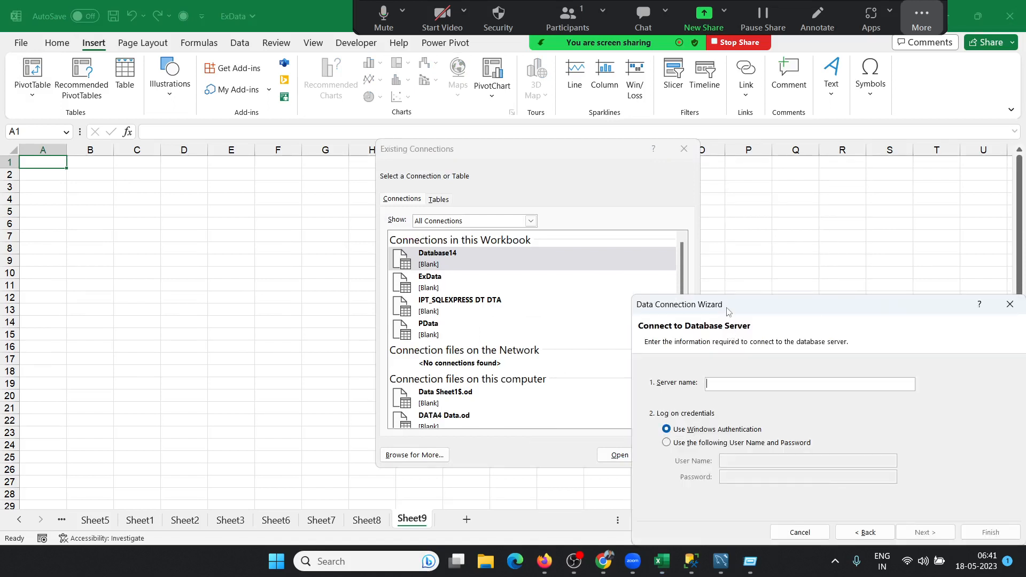
Step: Enter server mysql@localhost:3306 and log on with a user name and password
drag(729, 307, 492, 207)
key(ctrl+v)
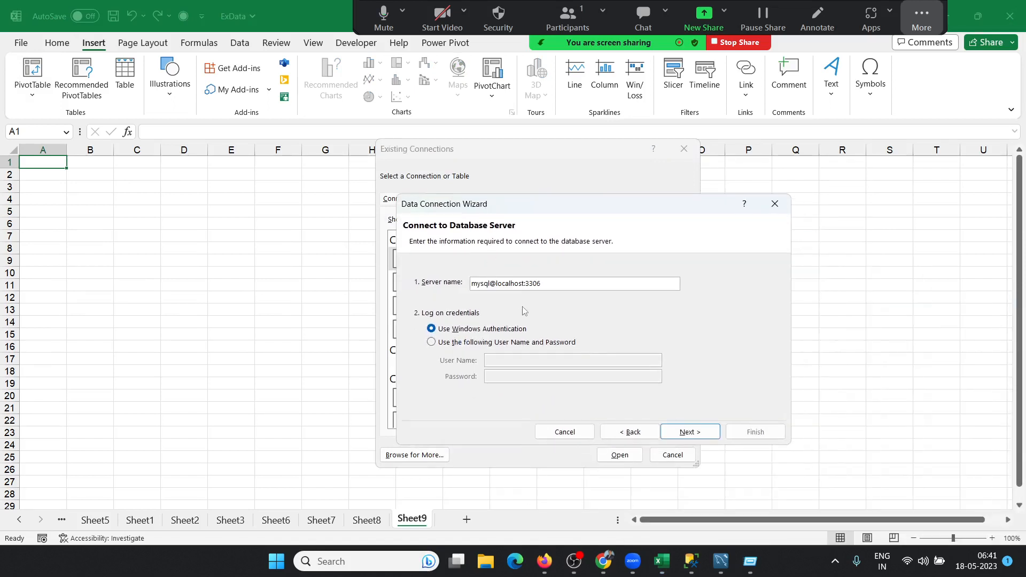
click(487, 342)
click(501, 356)
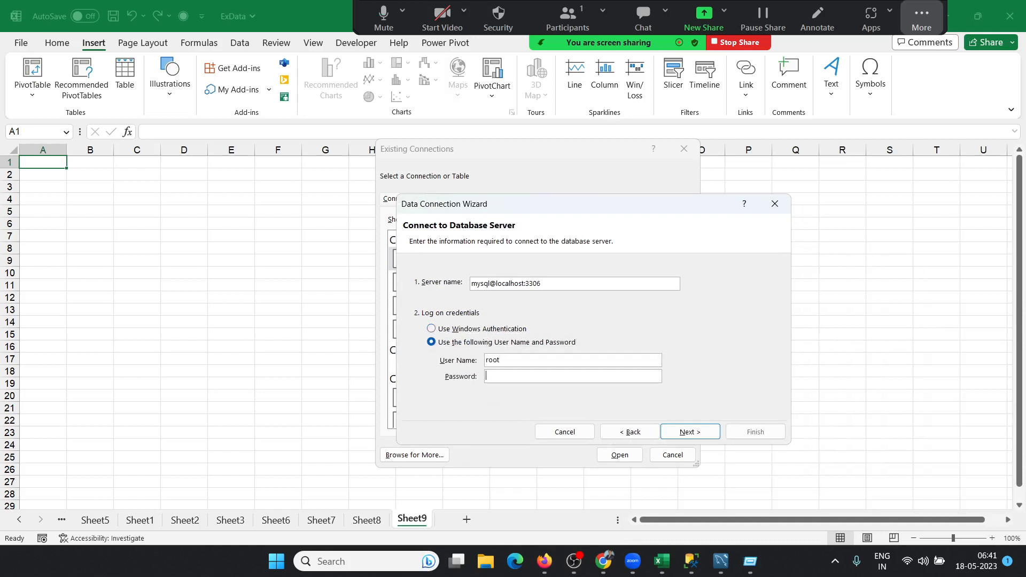
text(•••)
Step: Try connecting to the server twice, dismissing the failure message each time
click(689, 432)
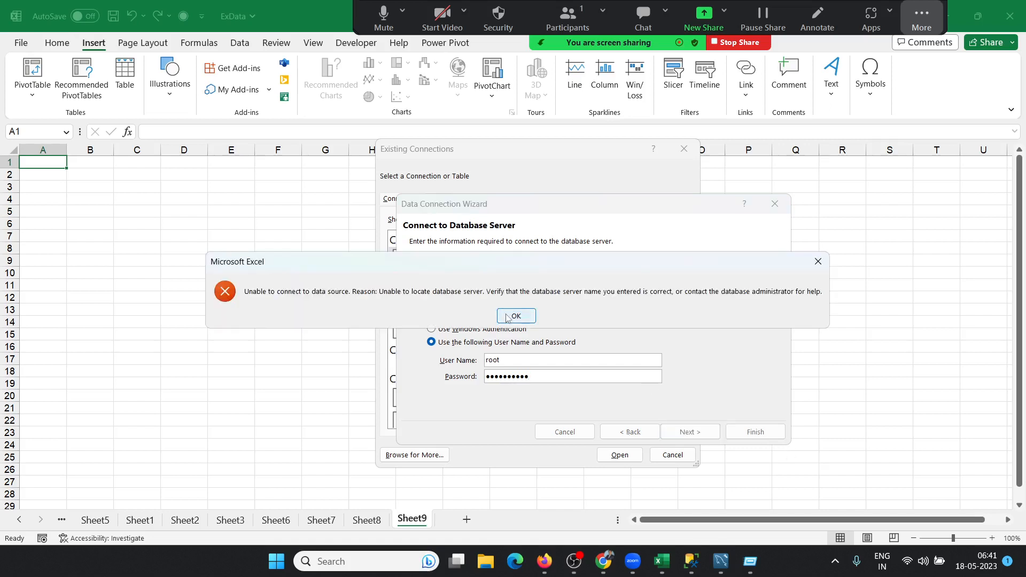
click(508, 317)
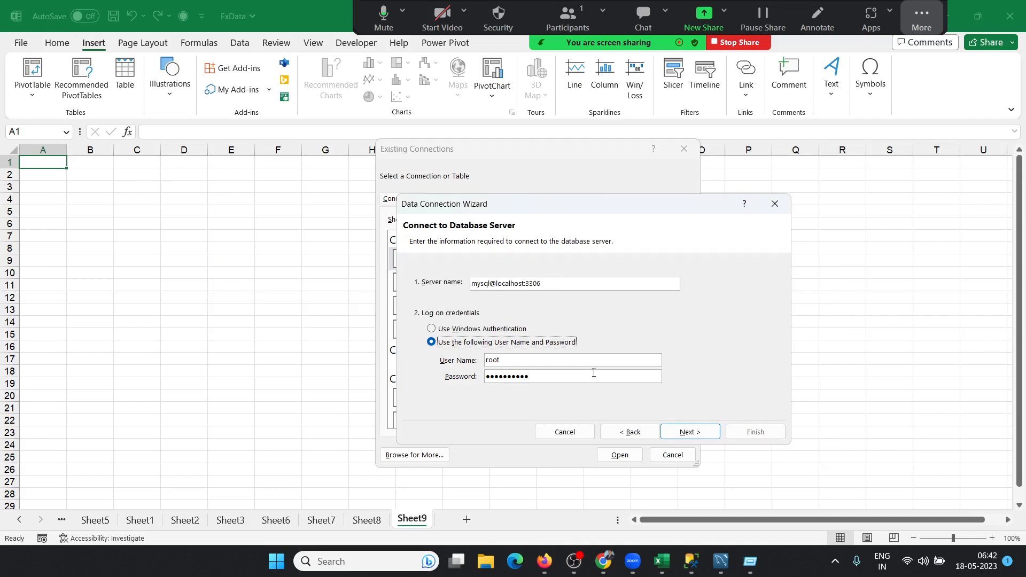
click(699, 434)
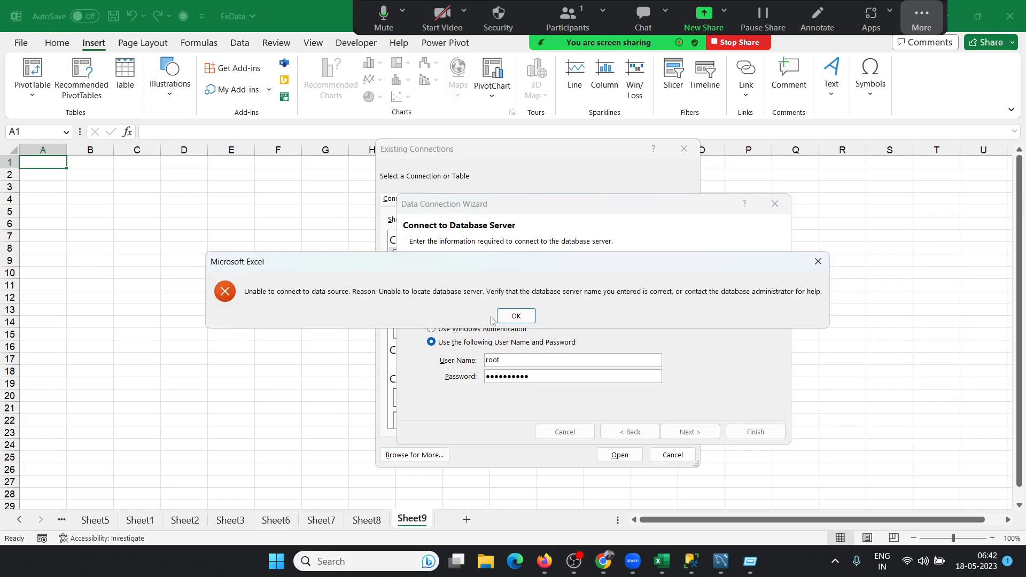
click(516, 316)
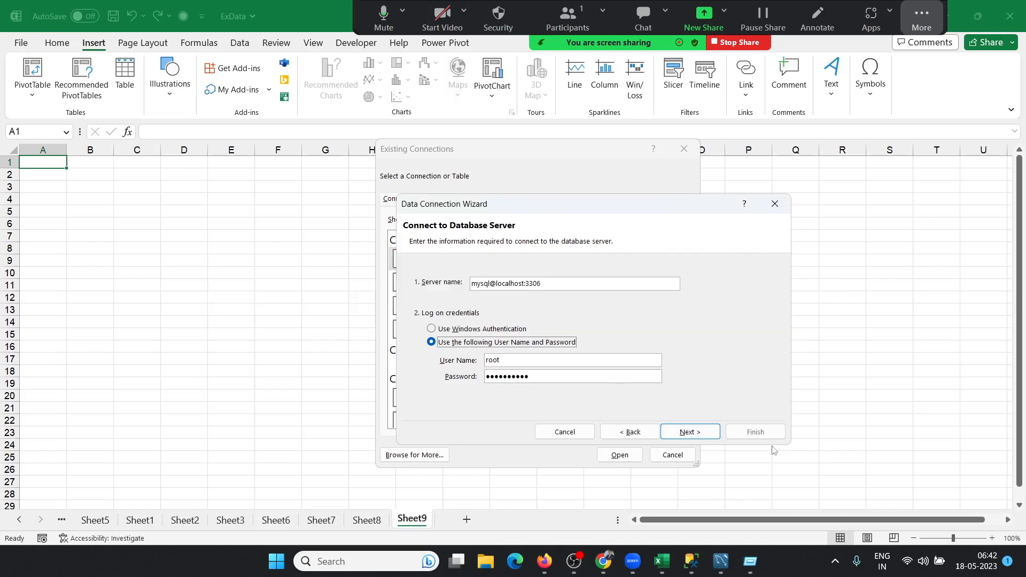
Step: Switch to an ODBC DSN dBASE Files source using the My Data Sources folder, then close the wizard
click(641, 433)
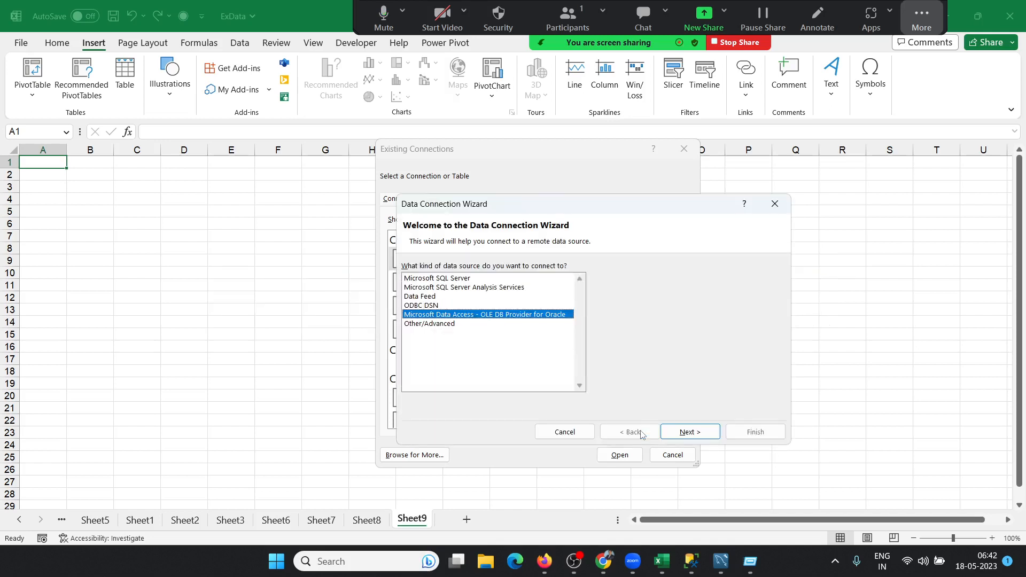
click(433, 307)
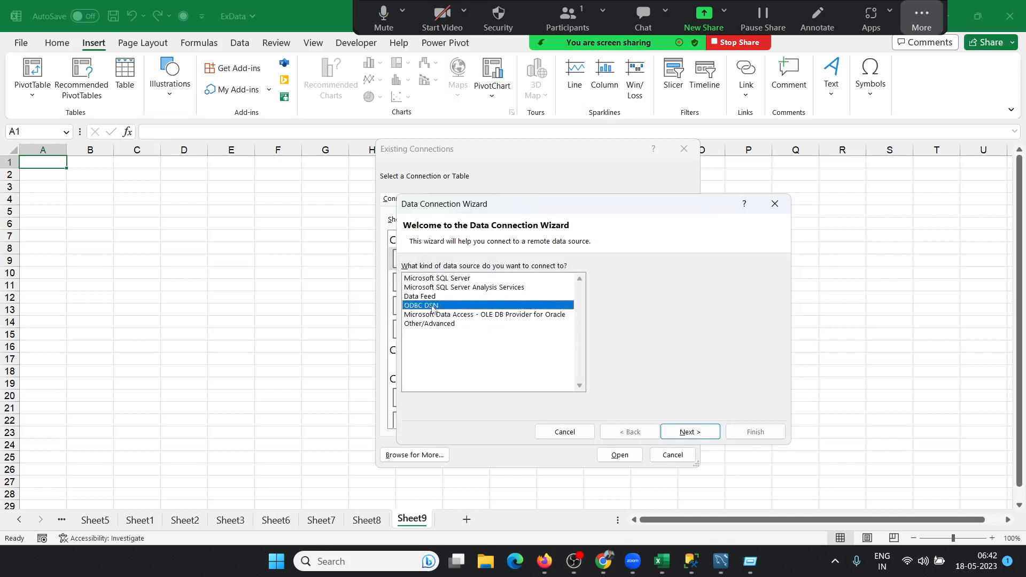
click(698, 434)
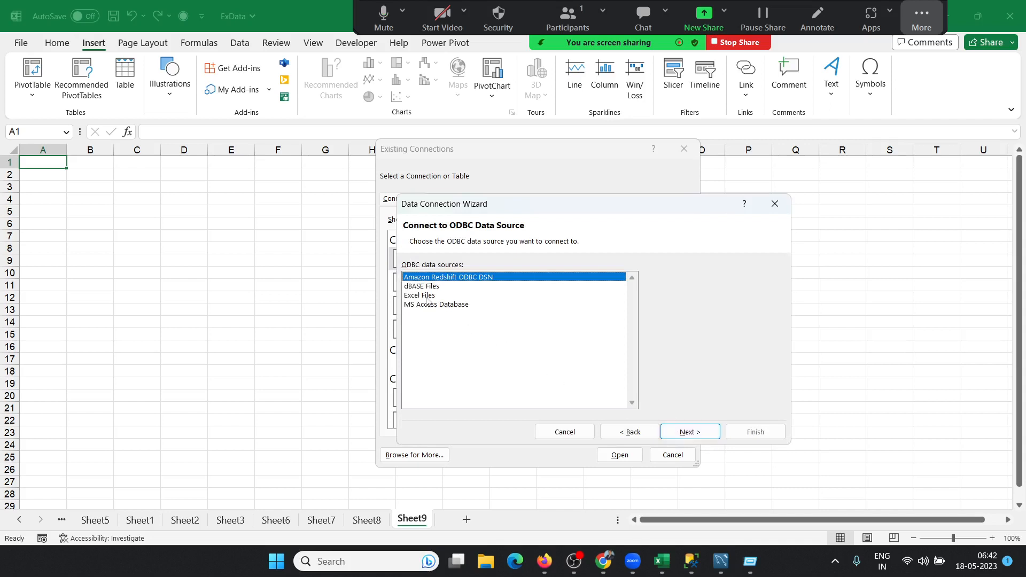
click(425, 286)
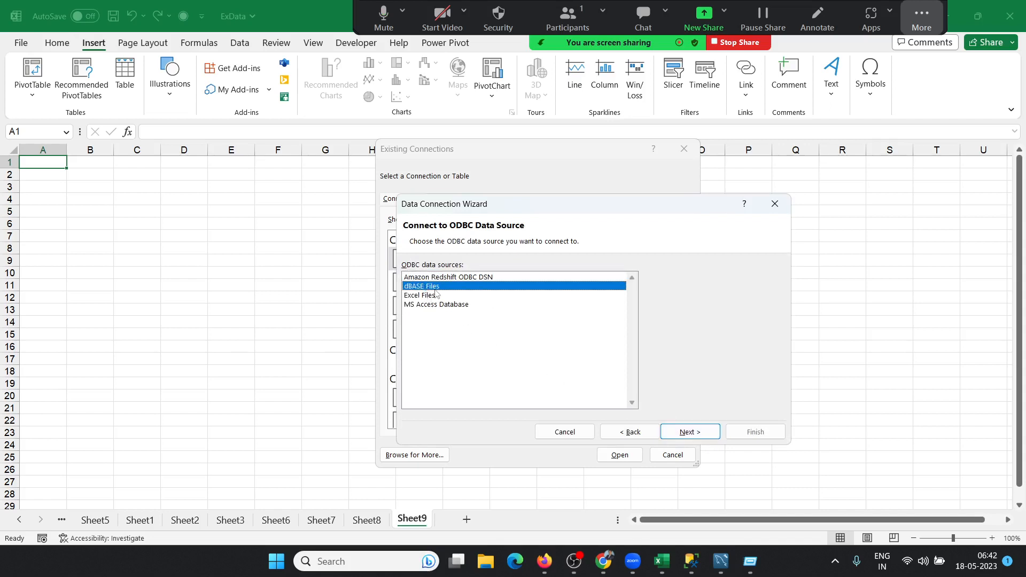
click(686, 434)
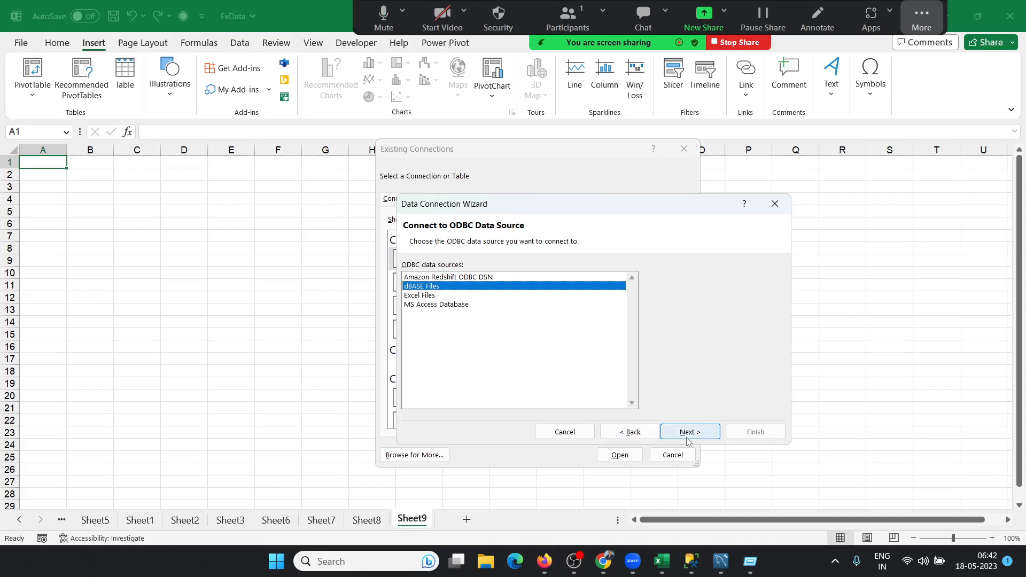
click(505, 288)
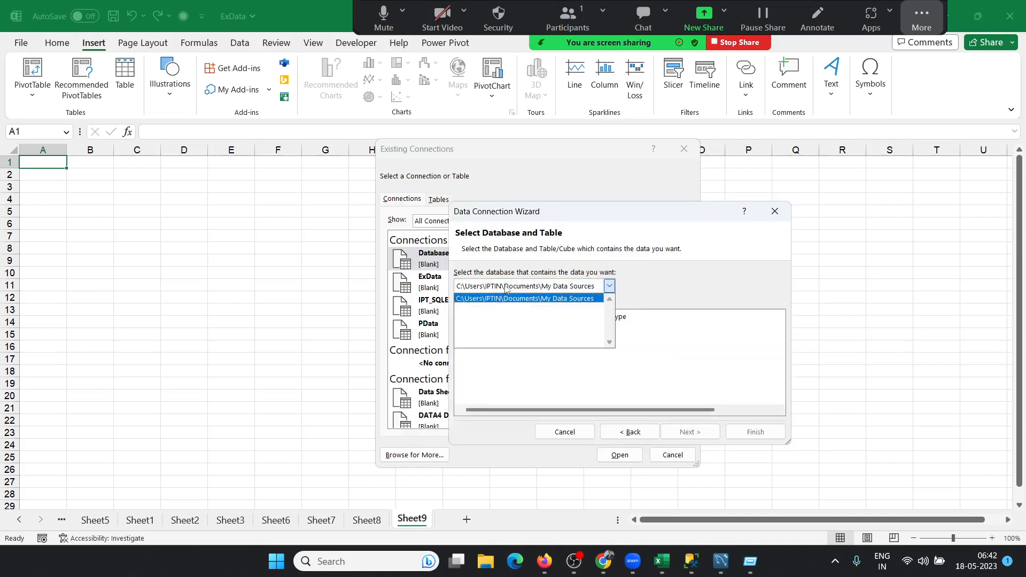
click(509, 299)
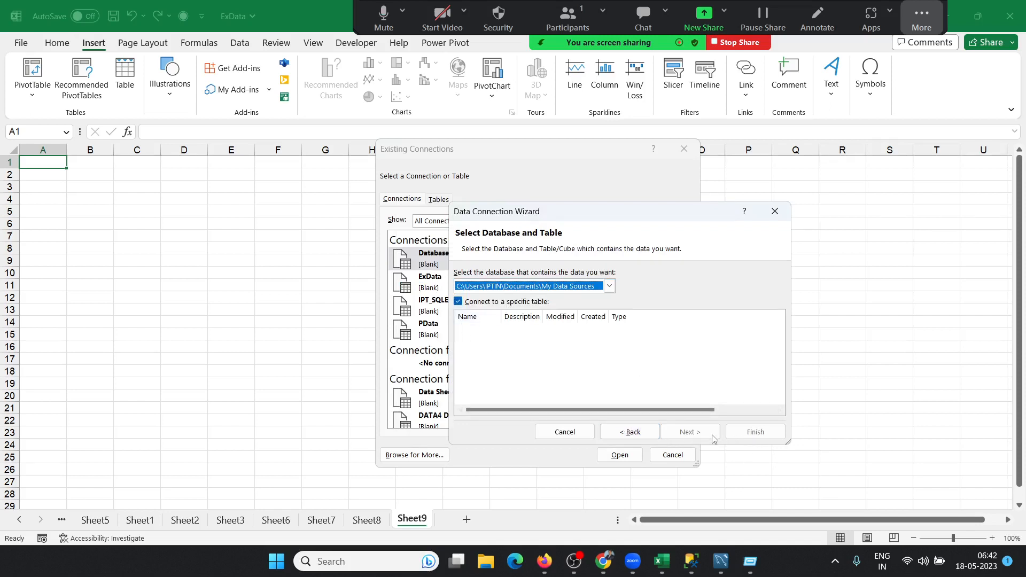
click(775, 211)
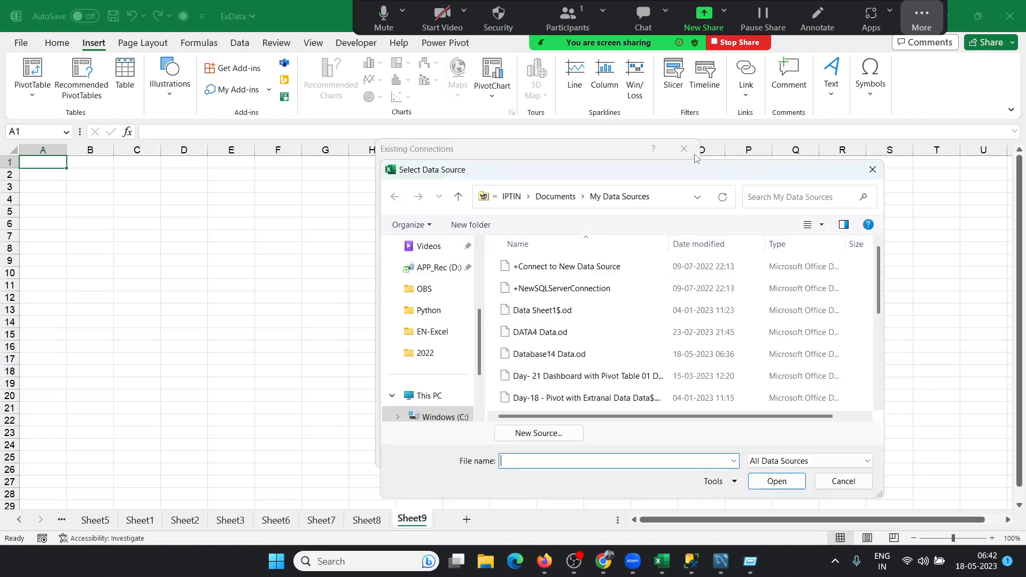
Step: Close all connection and PivotTable dialogs, select H9 on empty Sheet9, and show the desktop
click(872, 170)
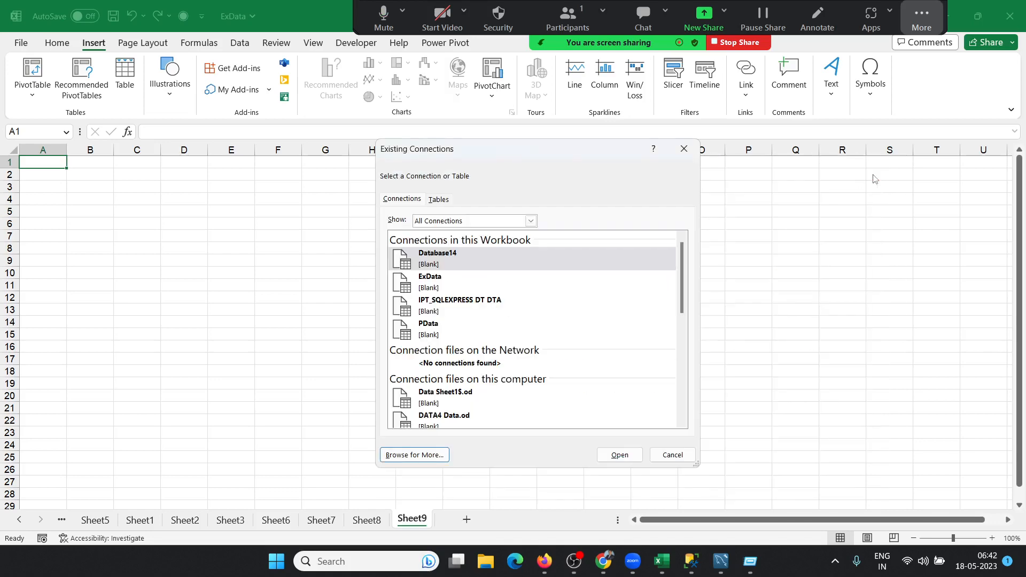
click(684, 149)
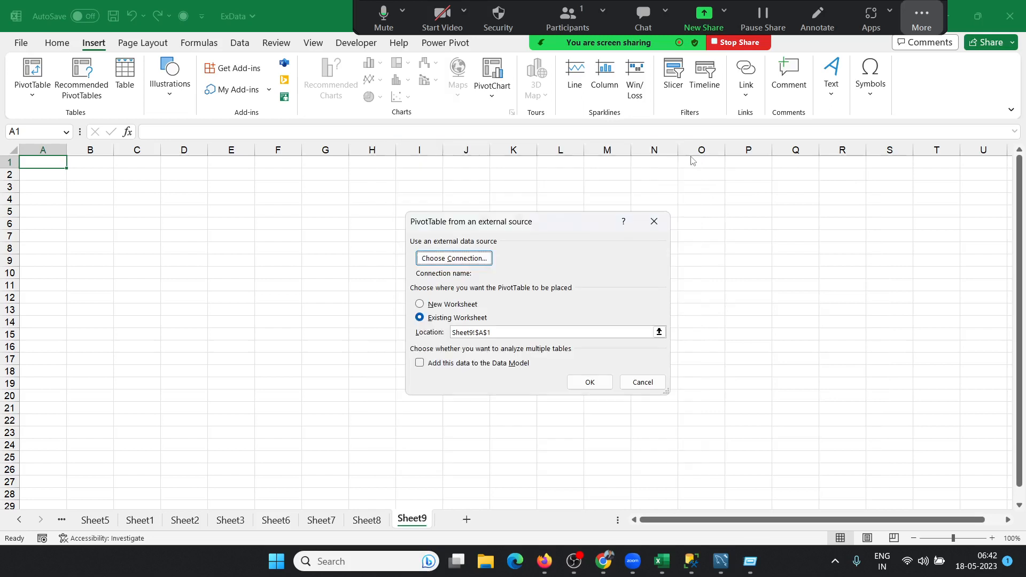
click(653, 221)
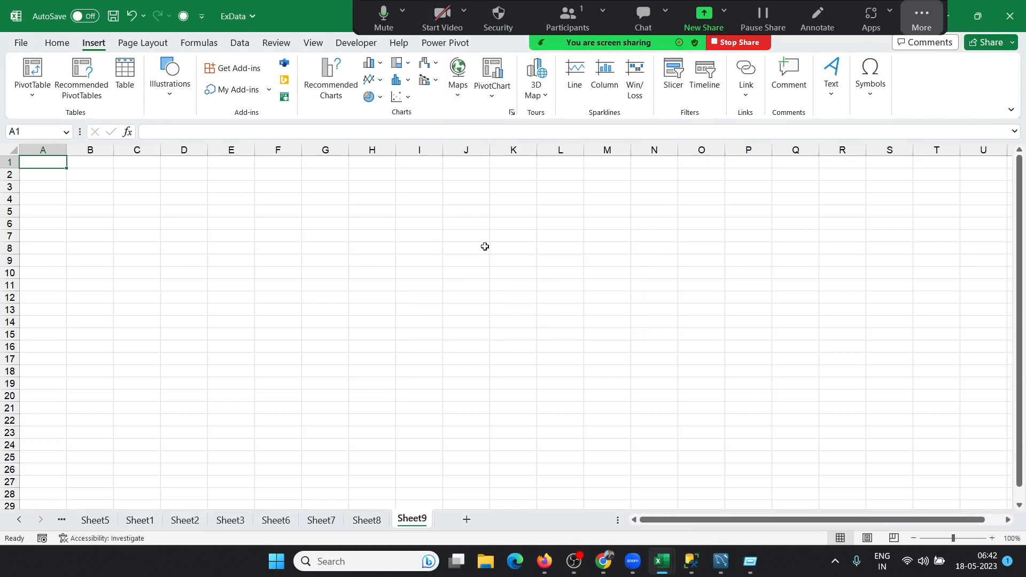
click(361, 262)
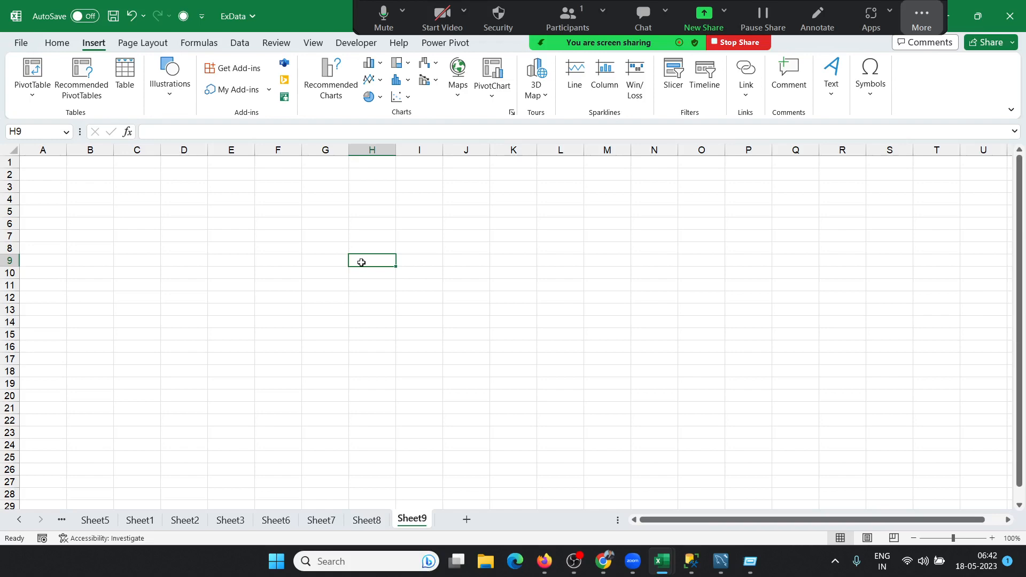
key(super+d)
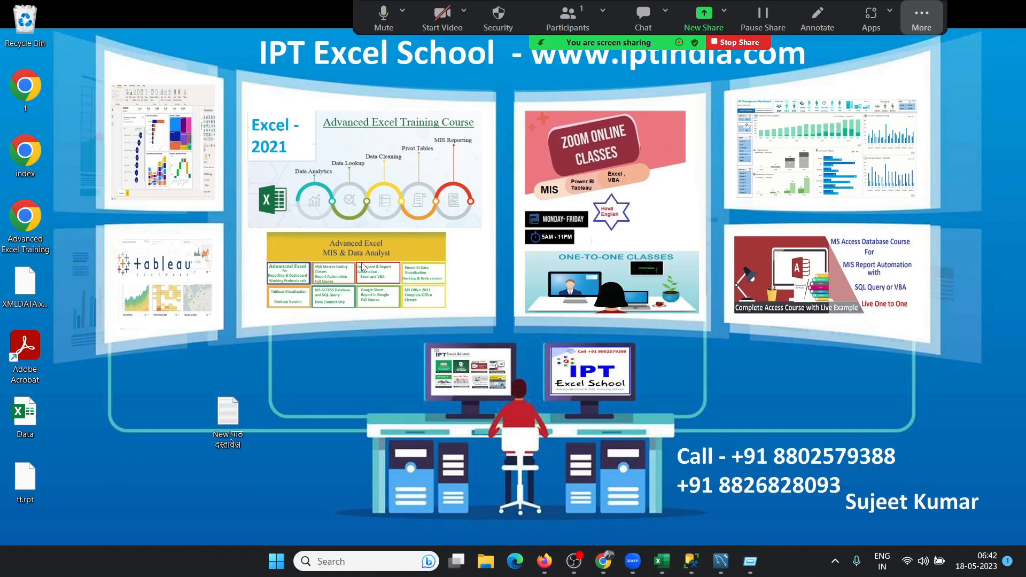